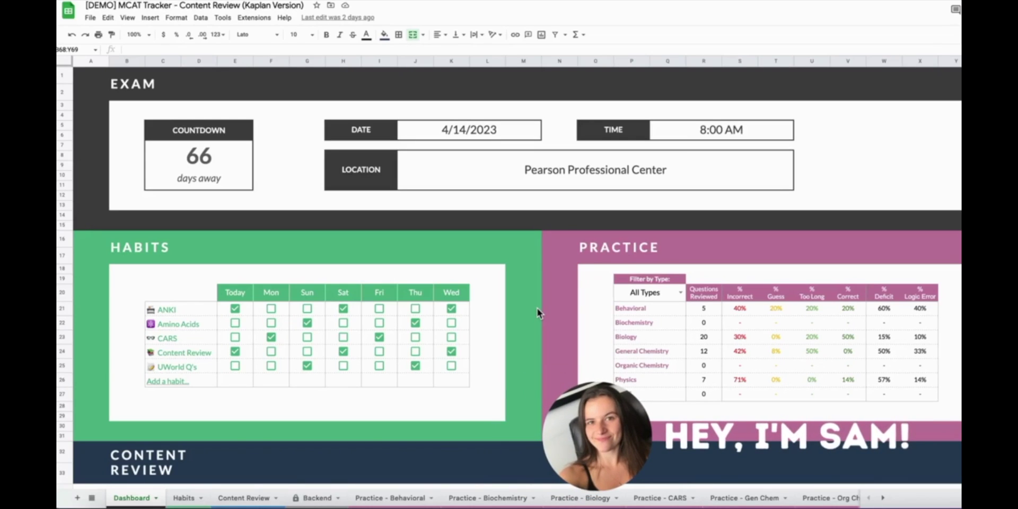
Step: Browse the demo tracker's Content Review, Practice and Habits sheets, returning to the Dashboard
{"action": "scroll", "coordinate": [537, 309], "scroll_direction": "down", "scroll_amount": 6}
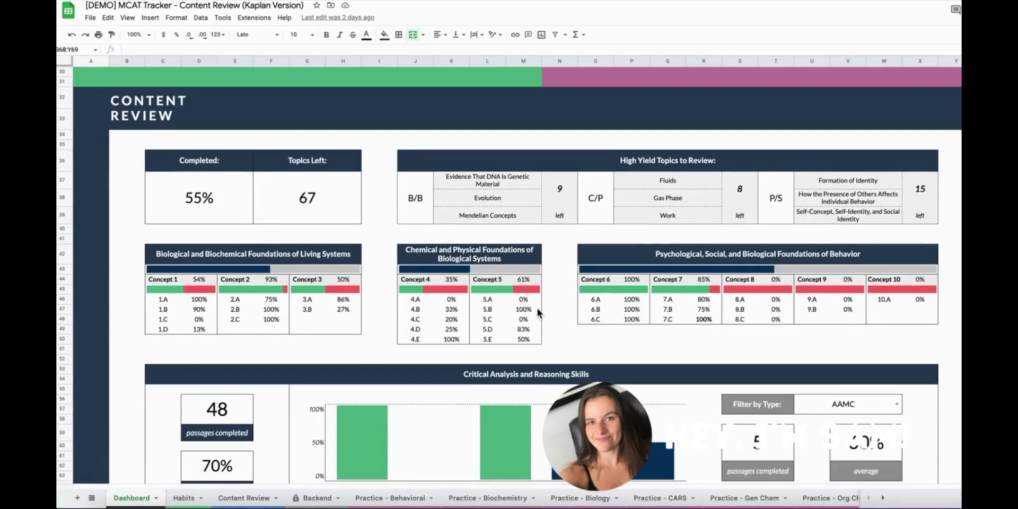
{"action": "scroll", "coordinate": [537, 312], "scroll_direction": "up", "scroll_amount": 6}
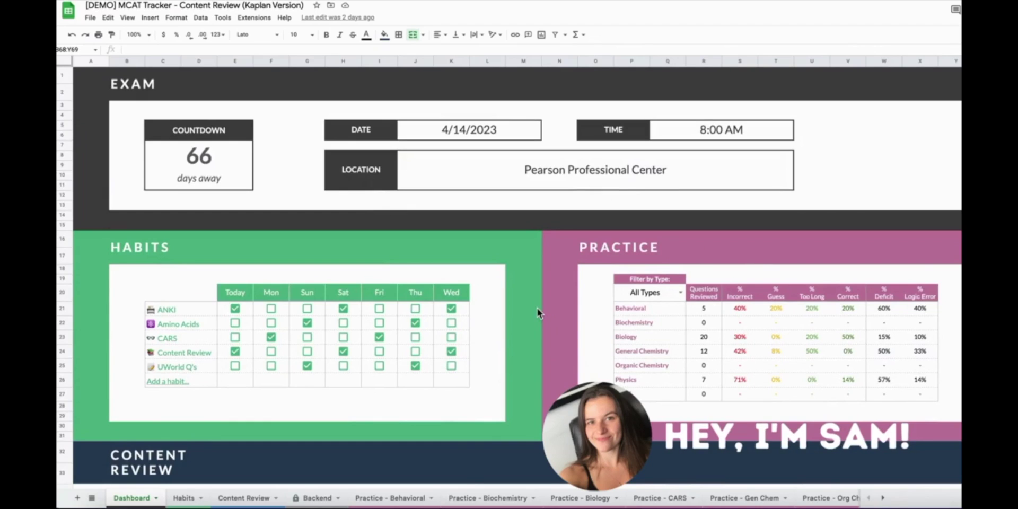
{"action": "scroll", "coordinate": [537, 312], "scroll_direction": "down", "scroll_amount": 5}
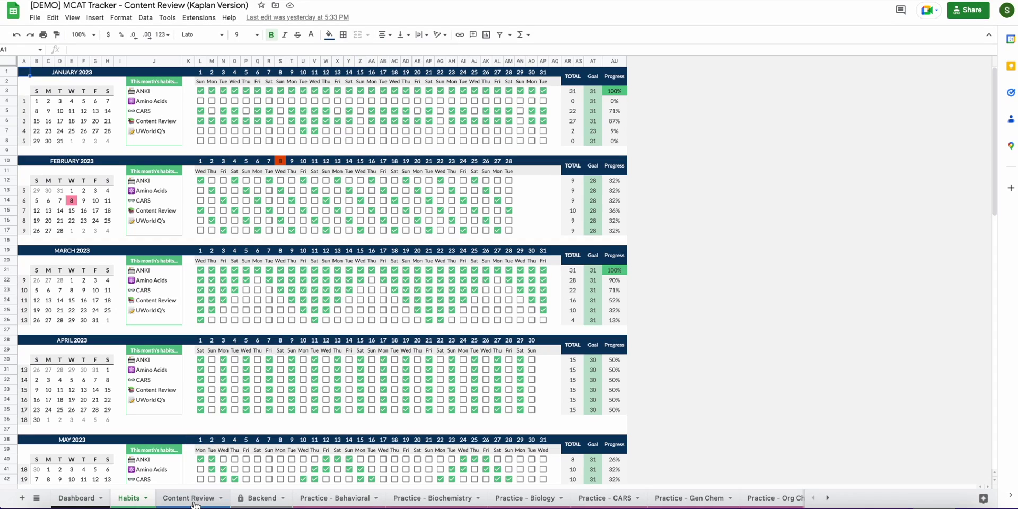
{"action": "left_click", "coordinate": [191, 498]}
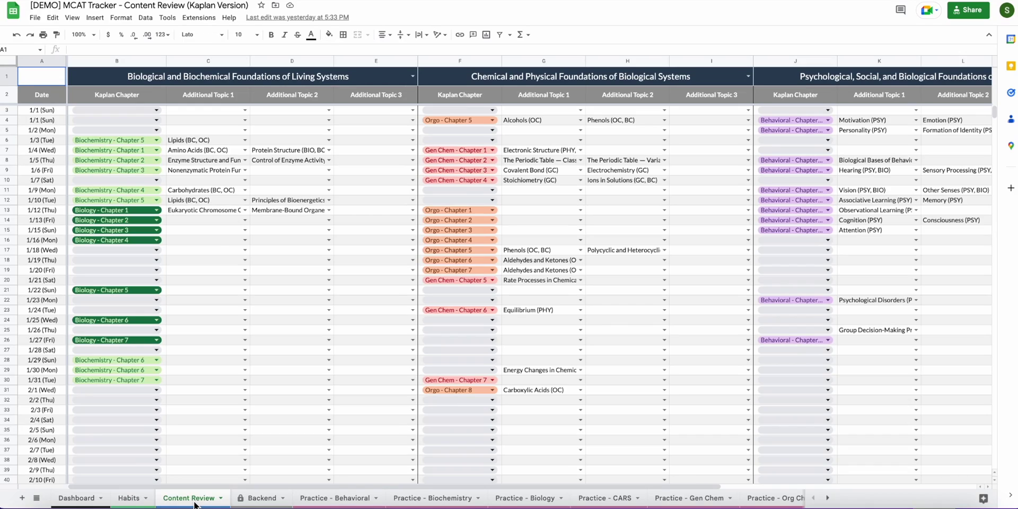
{"action": "left_click", "coordinate": [334, 499]}
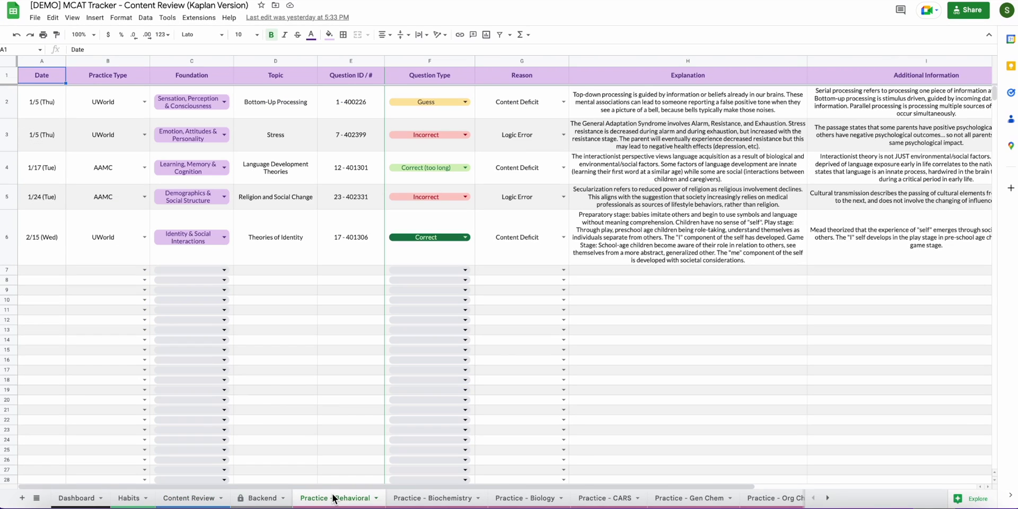
{"action": "left_click", "coordinate": [419, 498]}
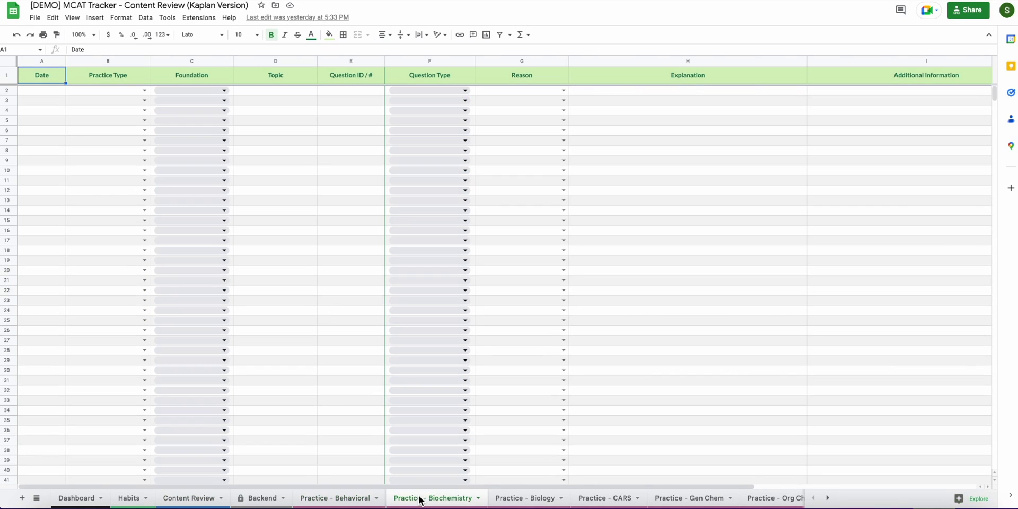
{"action": "left_click", "coordinate": [523, 498]}
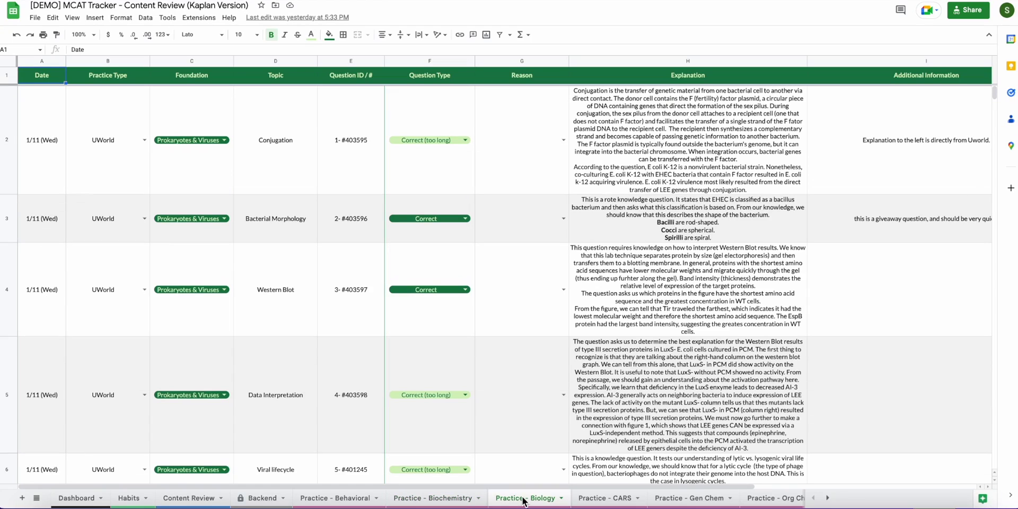
{"action": "left_click", "coordinate": [628, 498]}
{"action": "left_click", "coordinate": [679, 498]}
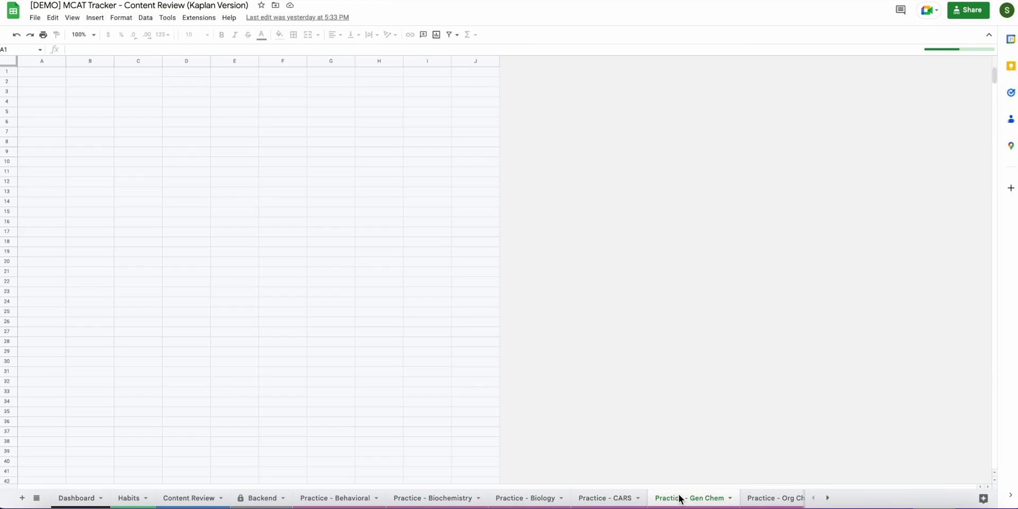
{"action": "left_click", "coordinate": [77, 498]}
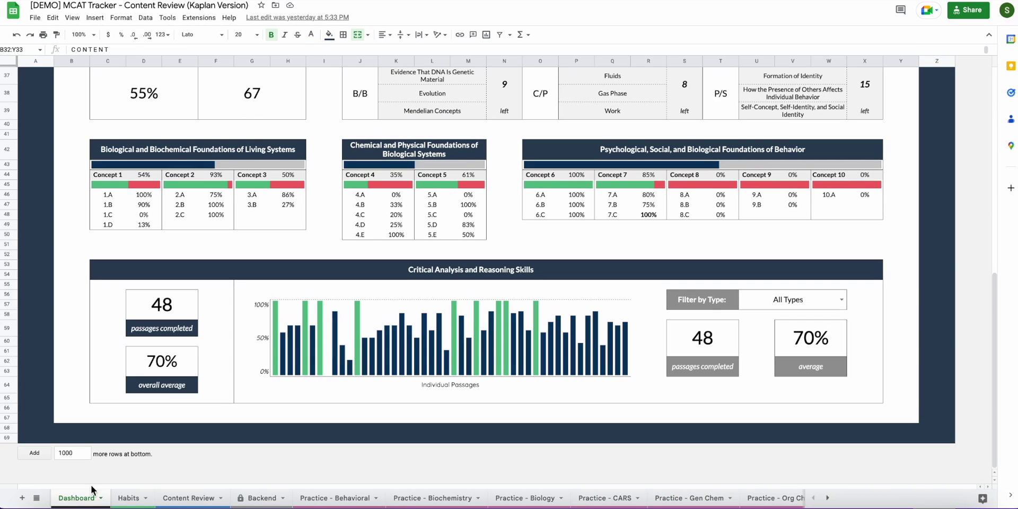
{"action": "scroll", "coordinate": [266, 339], "scroll_direction": "up", "scroll_amount": 3}
{"action": "scroll", "coordinate": [266, 339], "scroll_direction": "up", "scroll_amount": 2}
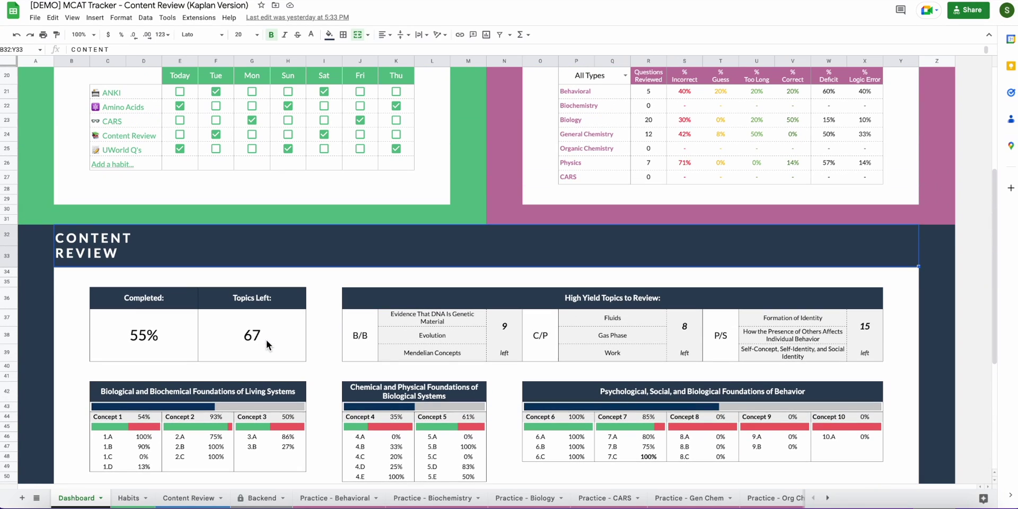
{"action": "left_click", "coordinate": [129, 498]}
{"action": "left_click", "coordinate": [77, 499]}
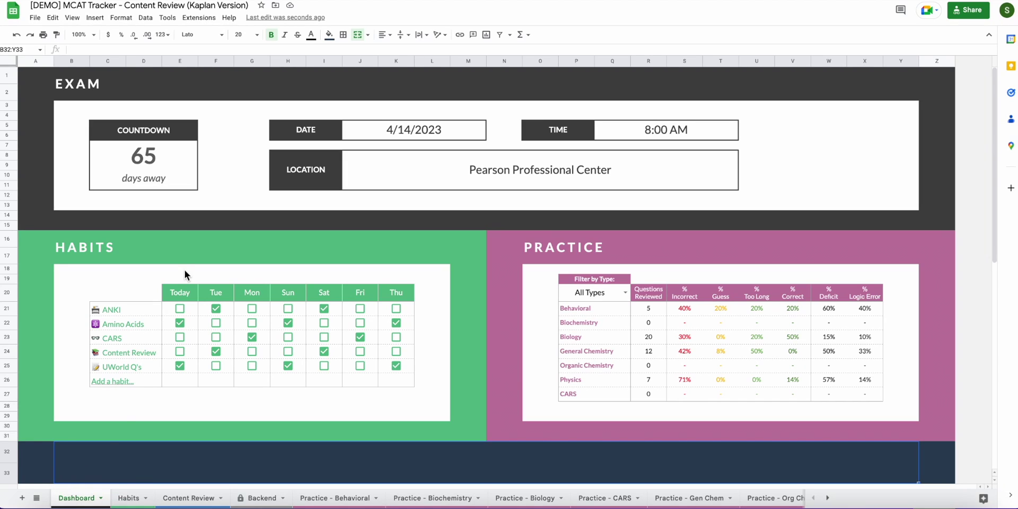
Step: Inspect the formulas behind the Dashboard's 55% Completed and 67 Topics Left figures
{"action": "scroll", "coordinate": [235, 210], "scroll_direction": "down", "scroll_amount": 5}
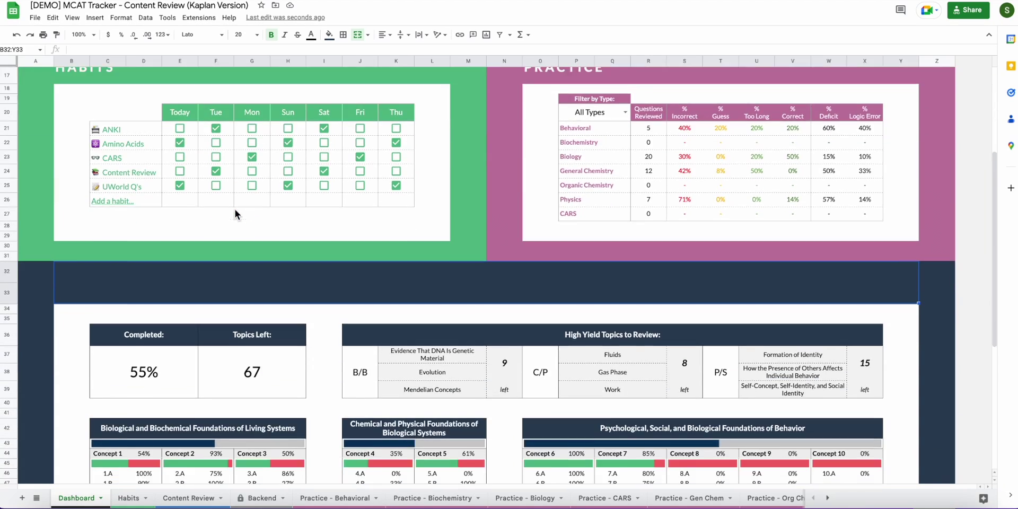
{"action": "scroll", "coordinate": [234, 209], "scroll_direction": "down", "scroll_amount": 2}
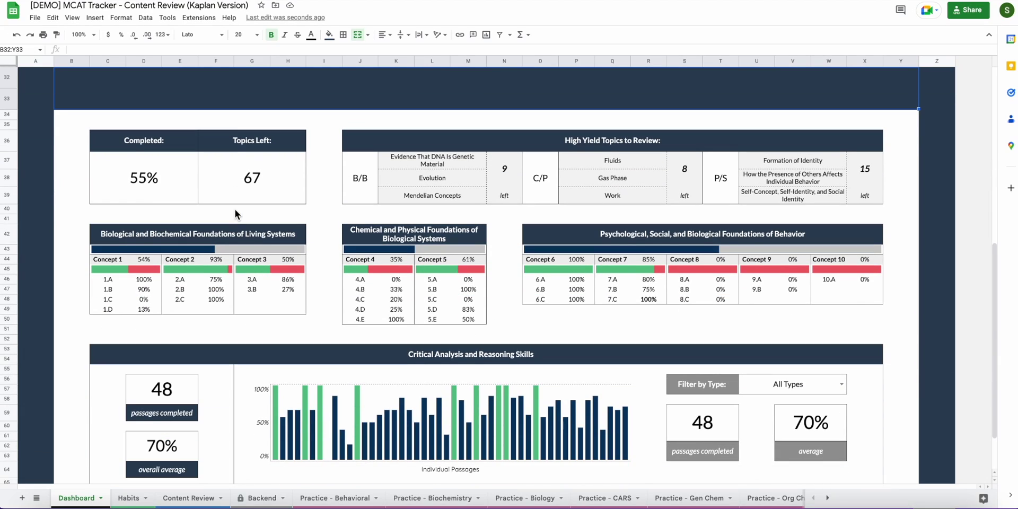
{"action": "scroll", "coordinate": [235, 210], "scroll_direction": "up", "scroll_amount": 7}
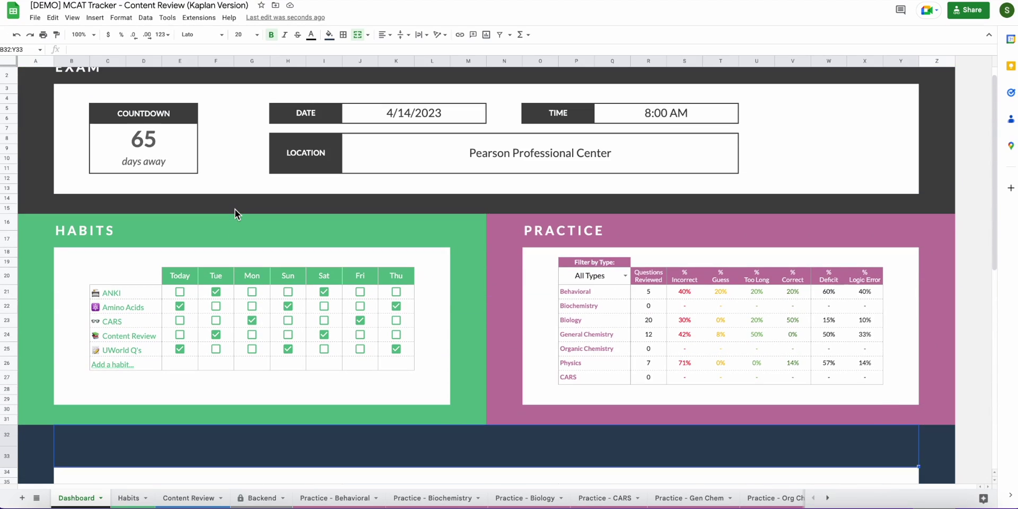
{"action": "scroll", "coordinate": [351, 253], "scroll_direction": "down", "scroll_amount": 4}
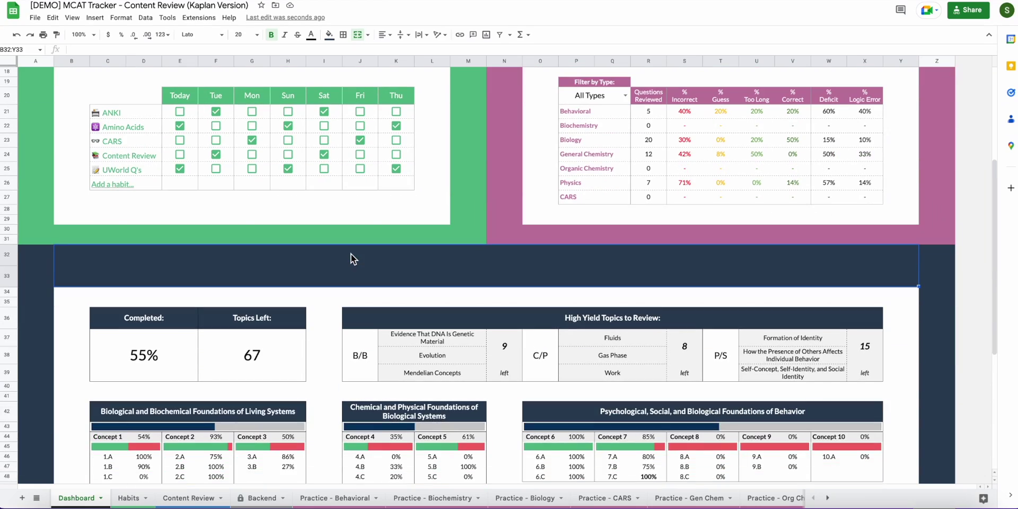
{"action": "left_click", "coordinate": [174, 339]}
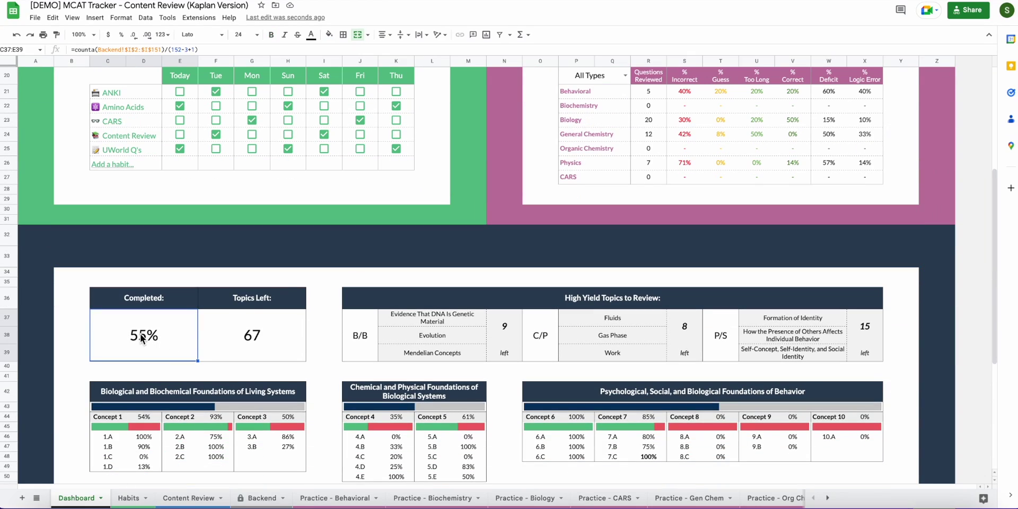
{"action": "left_click", "coordinate": [270, 345]}
{"action": "scroll", "coordinate": [271, 349], "scroll_direction": "up", "scroll_amount": 2}
{"action": "scroll", "coordinate": [271, 353], "scroll_direction": "up", "scroll_amount": 3}
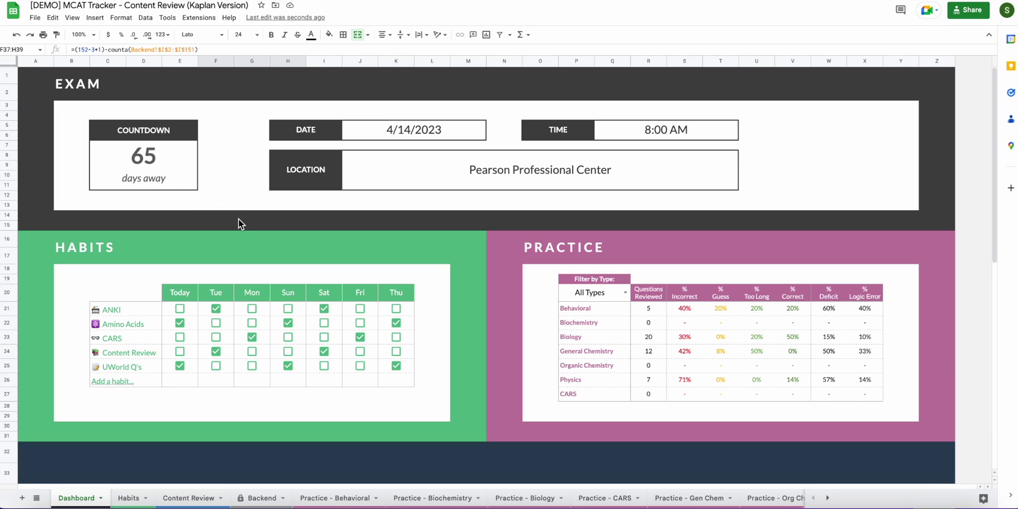
{"action": "scroll", "coordinate": [239, 222], "scroll_direction": "down", "scroll_amount": 3}
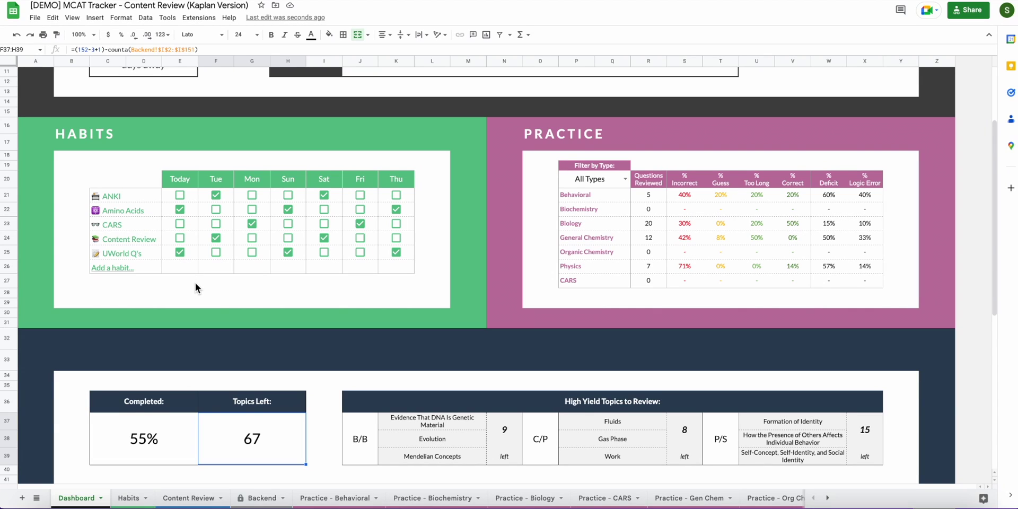
{"action": "scroll", "coordinate": [195, 286], "scroll_direction": "down", "scroll_amount": 5}
{"action": "scroll", "coordinate": [196, 286], "scroll_direction": "down", "scroll_amount": 3}
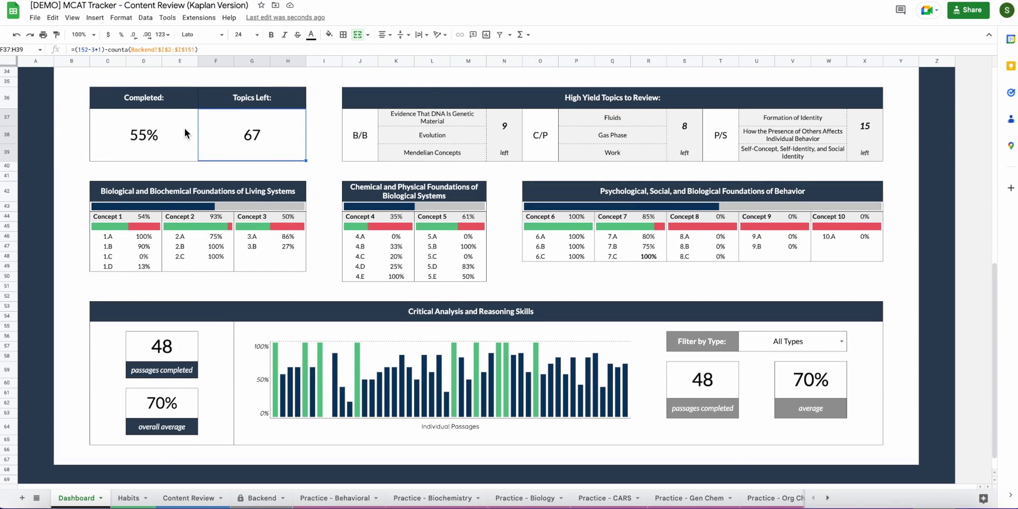
{"action": "scroll", "coordinate": [185, 129], "scroll_direction": "up", "scroll_amount": 1}
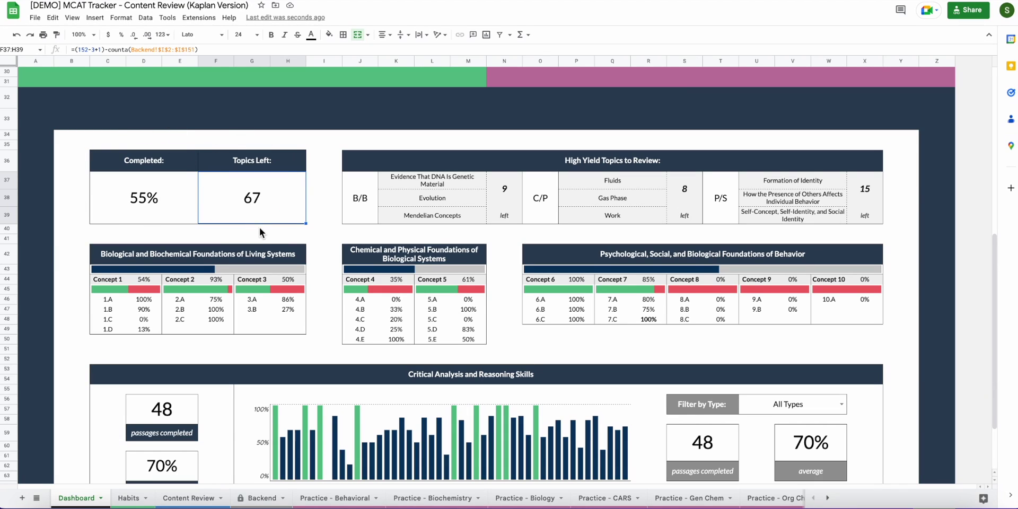
{"action": "scroll", "coordinate": [301, 238], "scroll_direction": "up", "scroll_amount": 3}
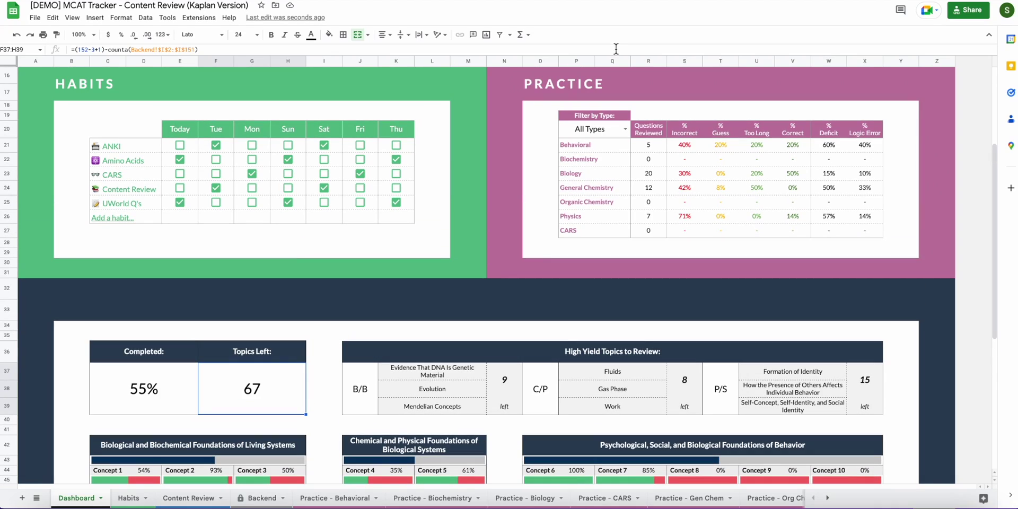
{"action": "scroll", "coordinate": [504, 164], "scroll_direction": "up", "scroll_amount": 3}
{"action": "scroll", "coordinate": [34, 189], "scroll_direction": "up", "scroll_amount": 1}
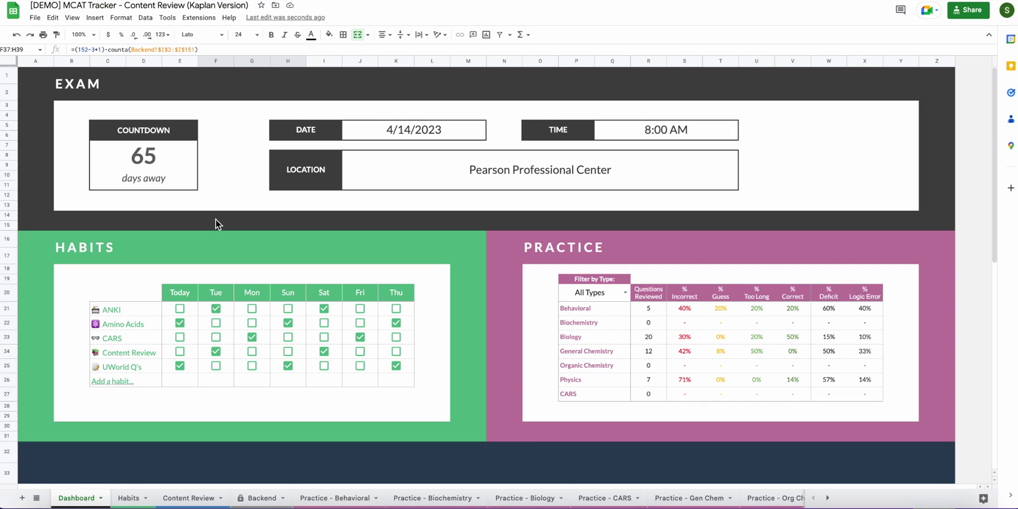
{"action": "mouse_move", "coordinate": [212, 242]}
{"action": "scroll", "coordinate": [486, 275], "scroll_direction": "down", "scroll_amount": 3}
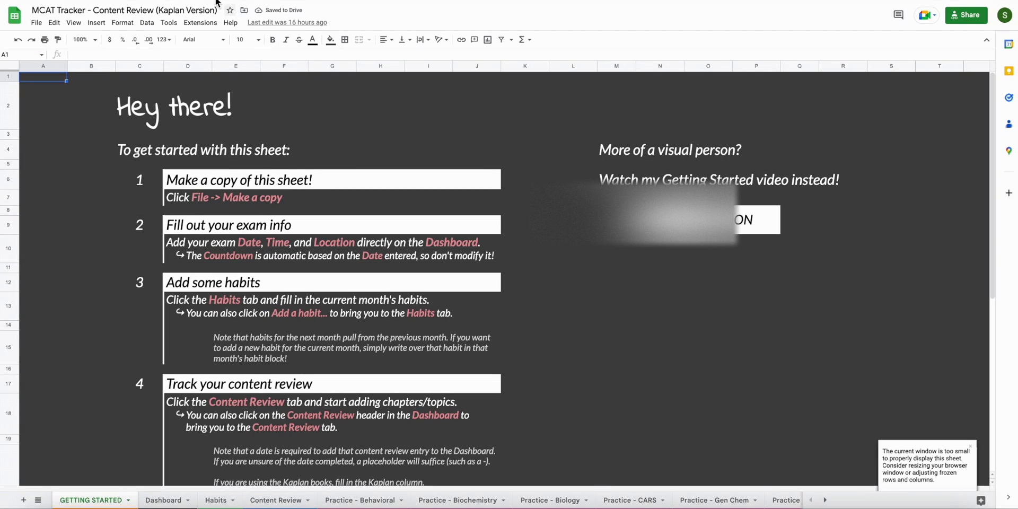
Step: Scroll through the template's Getting Started sheet to read its five setup steps
{"action": "scroll", "coordinate": [618, 326], "scroll_direction": "down", "scroll_amount": 2}
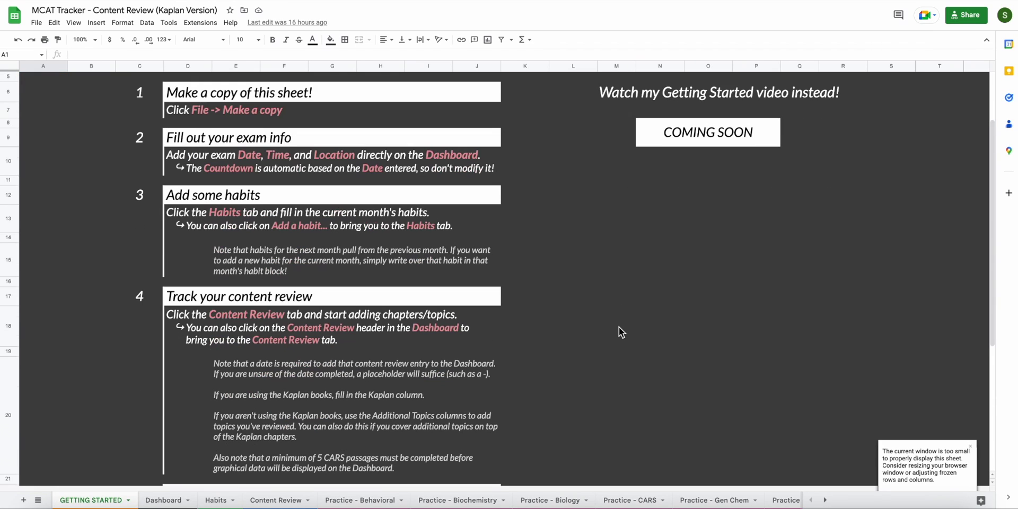
{"action": "scroll", "coordinate": [618, 327], "scroll_direction": "up", "scroll_amount": 2}
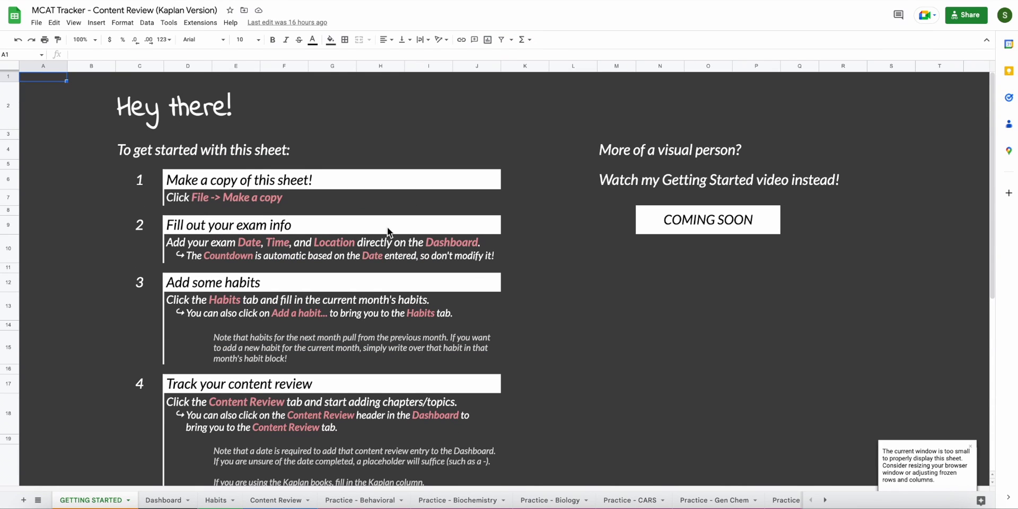
{"action": "scroll", "coordinate": [417, 403], "scroll_direction": "down", "scroll_amount": 3}
{"action": "scroll", "coordinate": [416, 403], "scroll_direction": "down", "scroll_amount": 4}
{"action": "scroll", "coordinate": [416, 408], "scroll_direction": "up", "scroll_amount": 1}
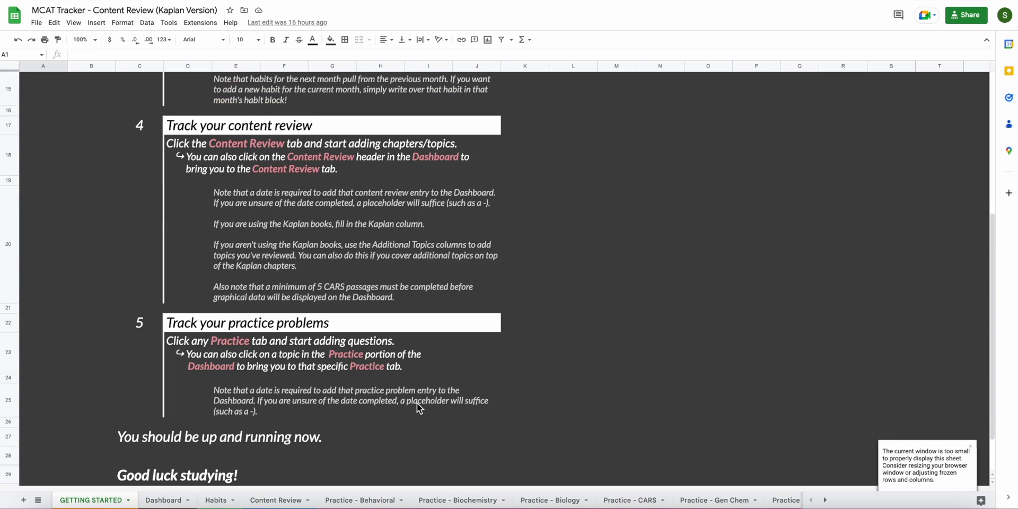
{"action": "scroll", "coordinate": [417, 406], "scroll_direction": "up", "scroll_amount": 5}
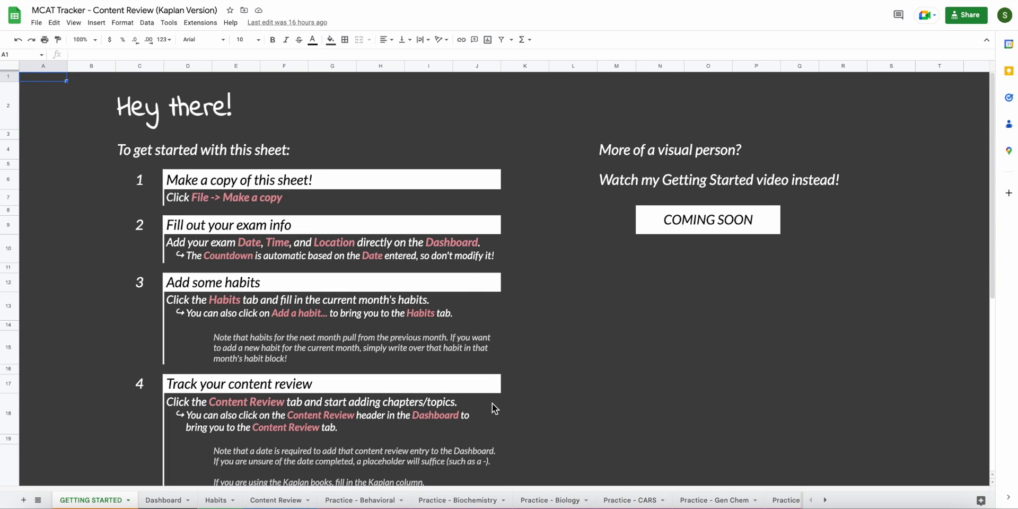
Step: Look over the empty Dashboard, Content Review and Getting Started sheets, ending on the Dashboard
{"action": "left_click", "coordinate": [164, 500]}
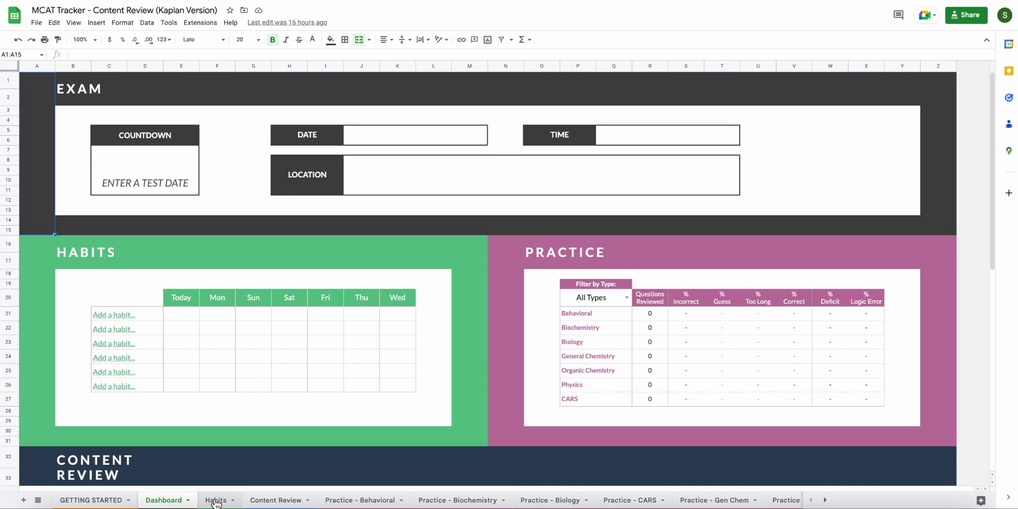
{"action": "scroll", "coordinate": [255, 414], "scroll_direction": "down", "scroll_amount": 5}
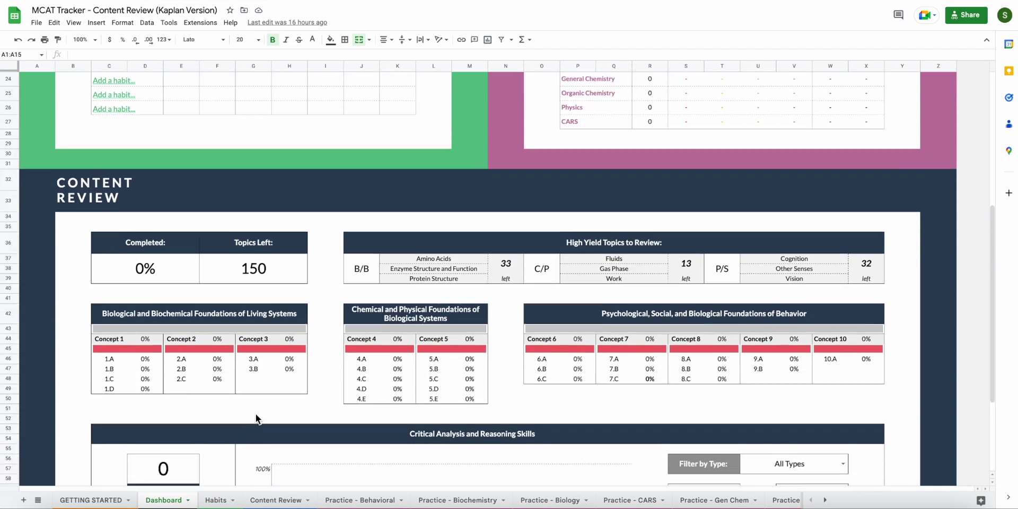
{"action": "scroll", "coordinate": [255, 413], "scroll_direction": "down", "scroll_amount": 2}
{"action": "scroll", "coordinate": [256, 414], "scroll_direction": "up", "scroll_amount": 7}
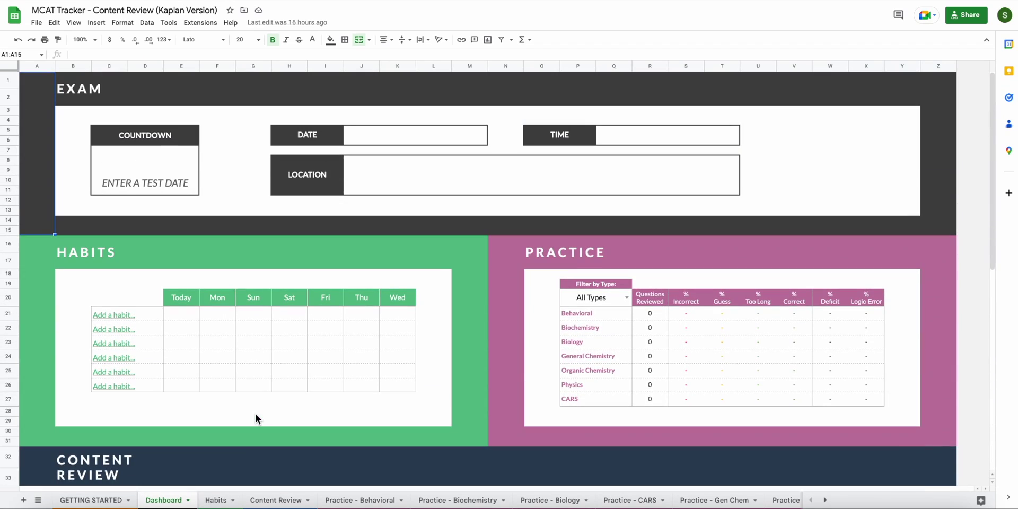
{"action": "left_click", "coordinate": [259, 501]}
{"action": "left_click", "coordinate": [90, 501]}
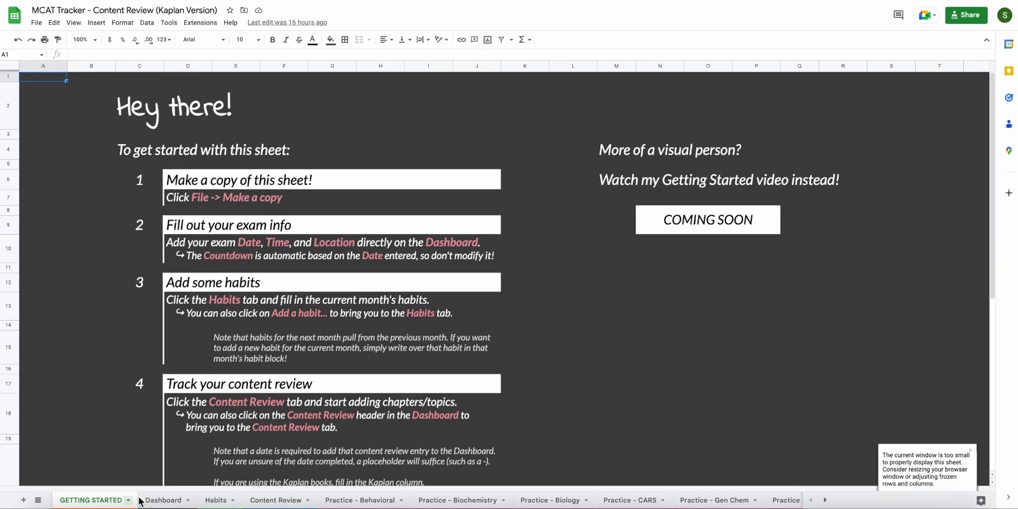
{"action": "left_click", "coordinate": [165, 501]}
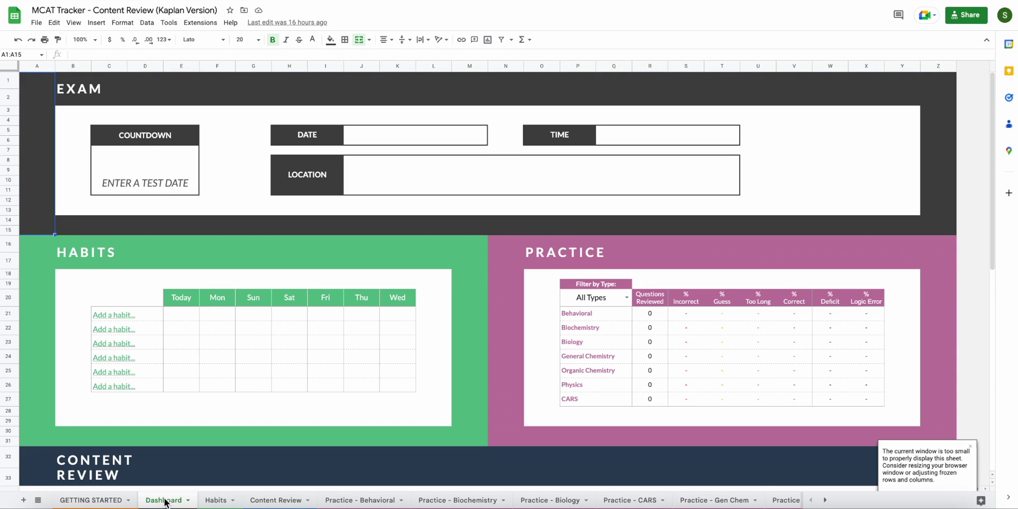
Step: View the Habits, Content Review and every Practice sheet, then return to GETTING STARTED
{"action": "left_click", "coordinate": [216, 500]}
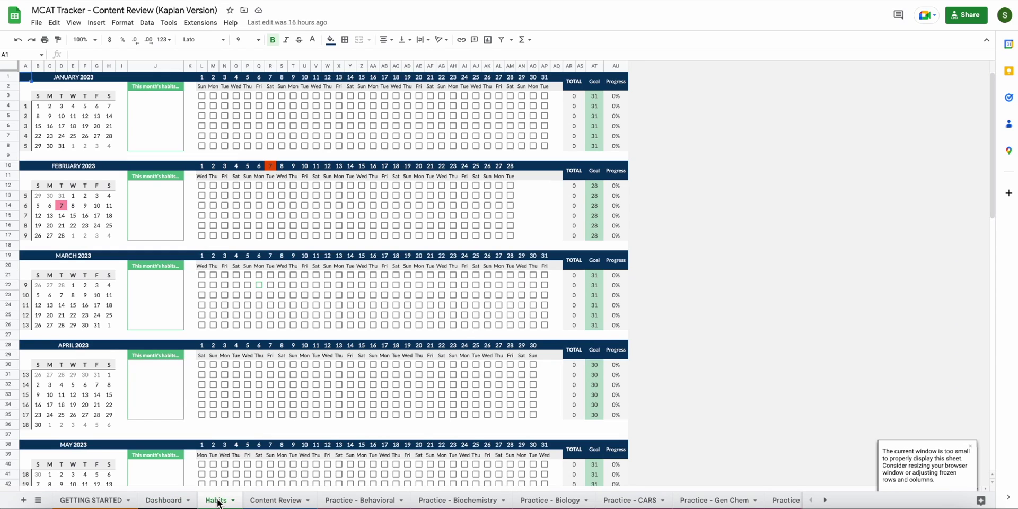
{"action": "left_click", "coordinate": [261, 501]}
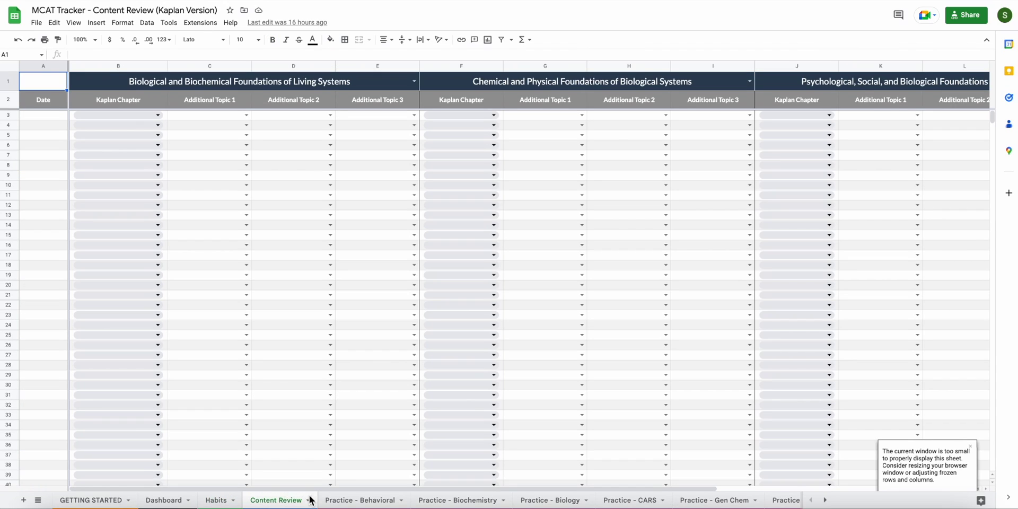
{"action": "left_click", "coordinate": [345, 501]}
{"action": "left_click", "coordinate": [447, 500]}
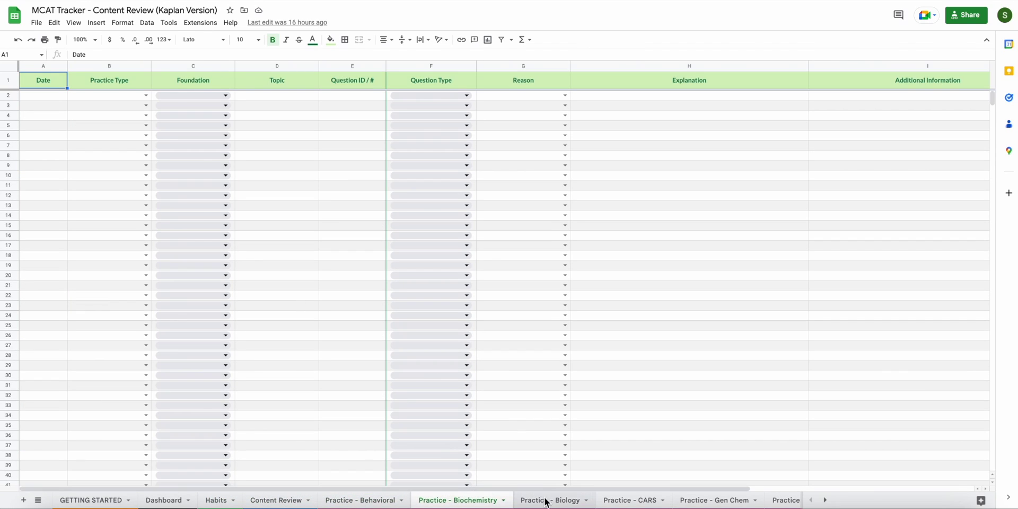
{"action": "left_click", "coordinate": [548, 500]}
{"action": "left_click", "coordinate": [625, 500]}
{"action": "left_click", "coordinate": [705, 500]}
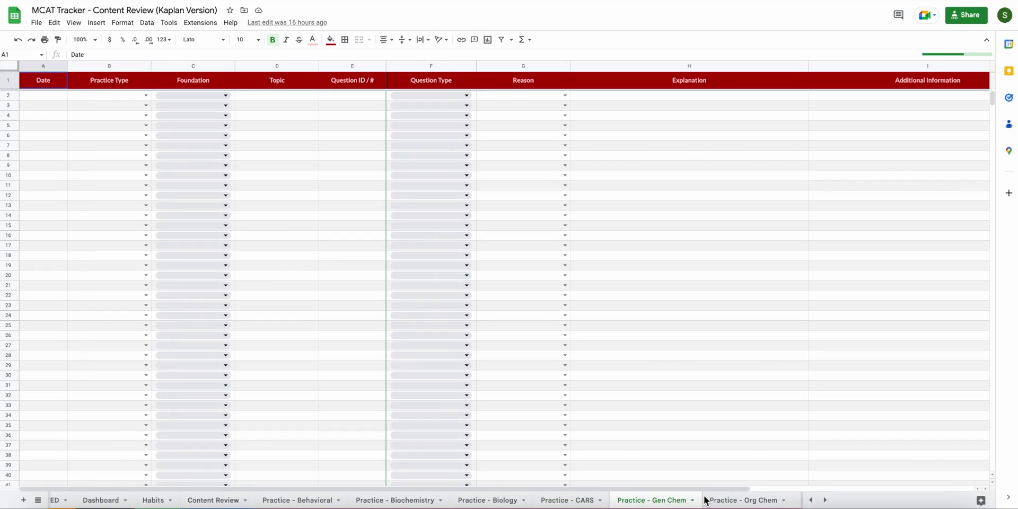
{"action": "left_click", "coordinate": [735, 501]}
{"action": "left_click", "coordinate": [765, 500]}
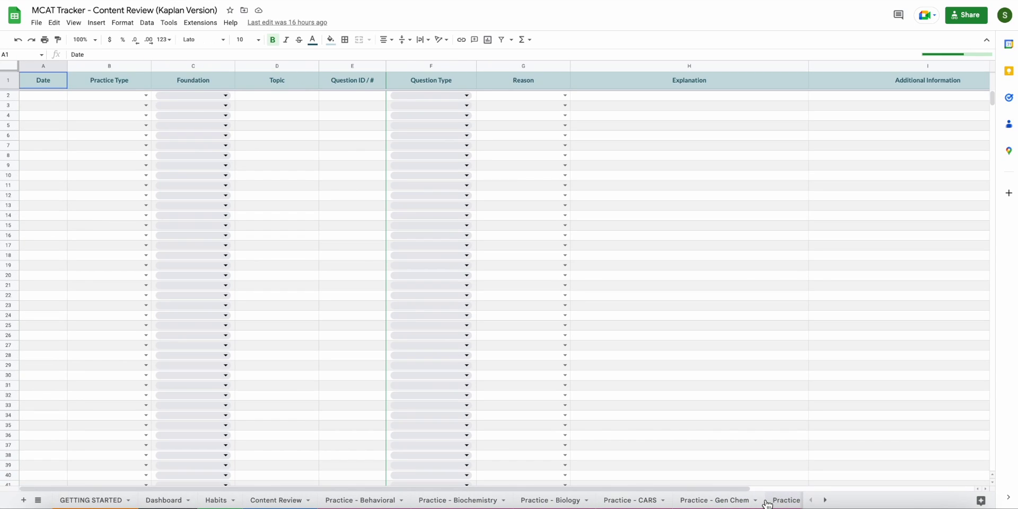
{"action": "left_click", "coordinate": [91, 502]}
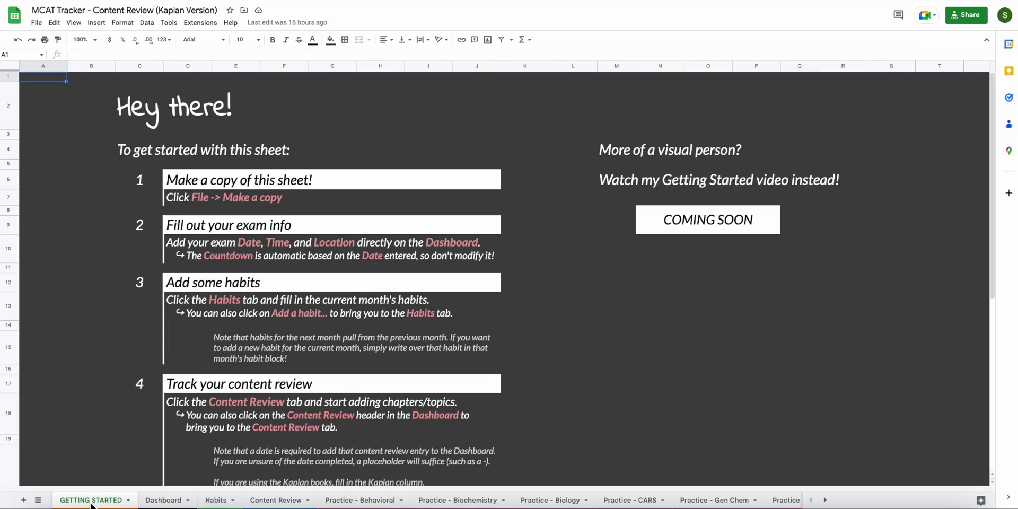
Step: Make a copy of the template titled '[your name]'s MCAT Spreadsheet'
{"action": "left_click", "coordinate": [37, 23]}
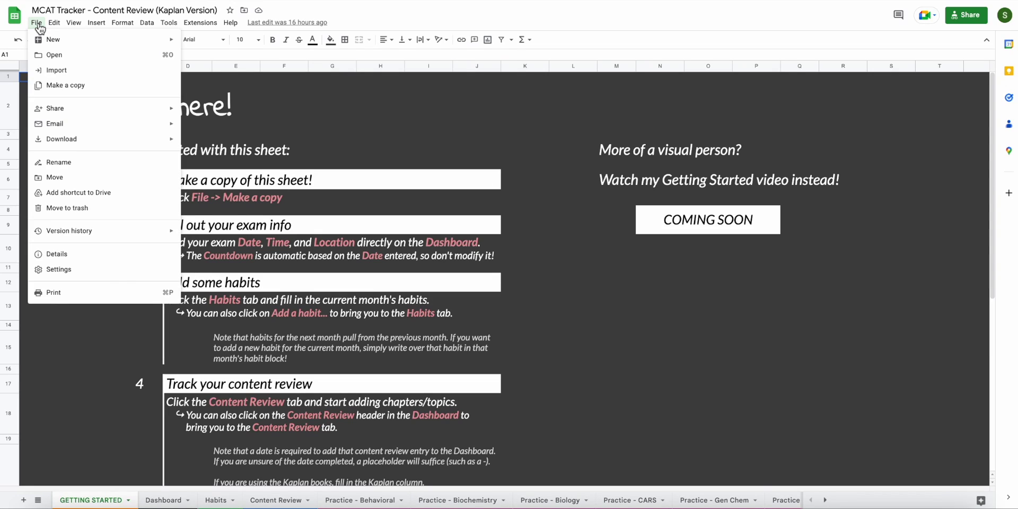
{"action": "left_click", "coordinate": [56, 88]}
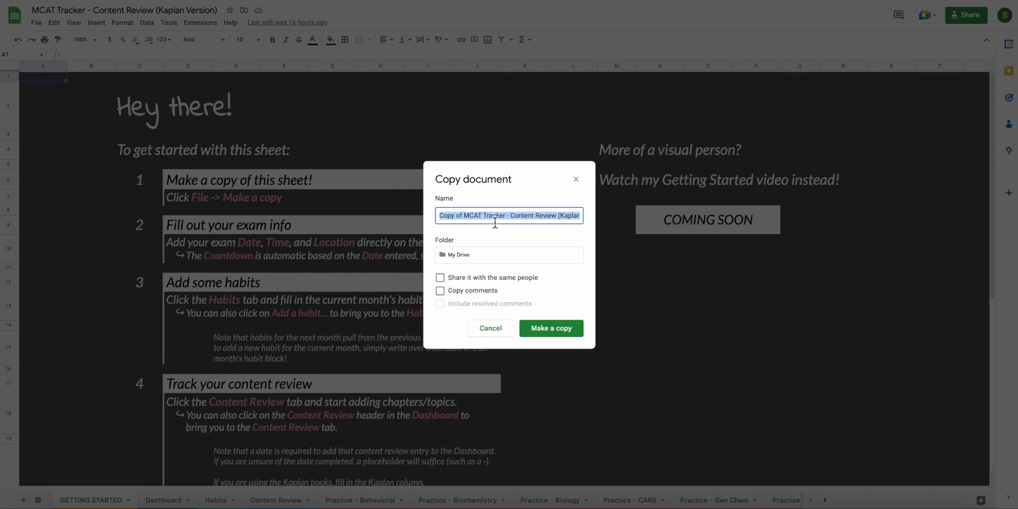
{"action": "type", "text": "Sam"}
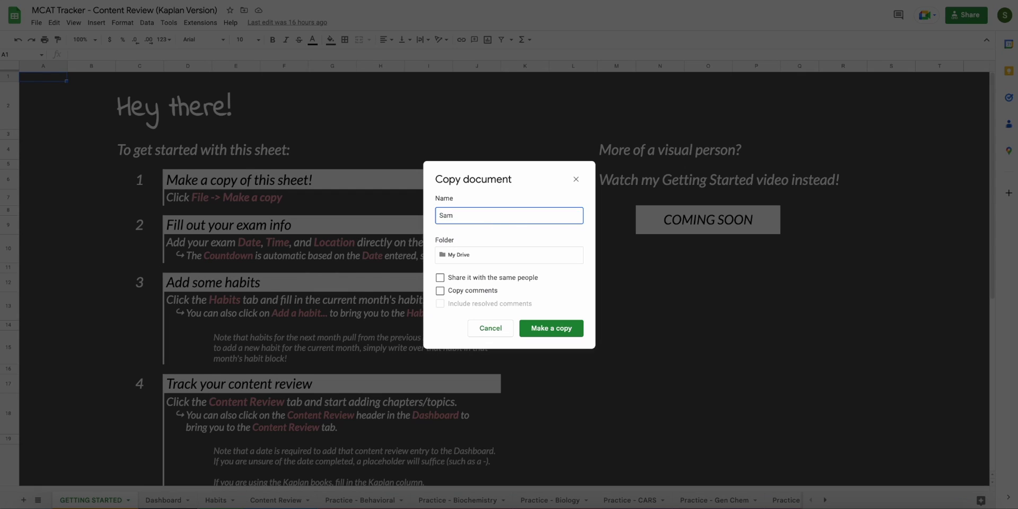
{"action": "type", "text": "'s MCAT Spreadsheet"}
{"action": "left_click", "coordinate": [559, 334]}
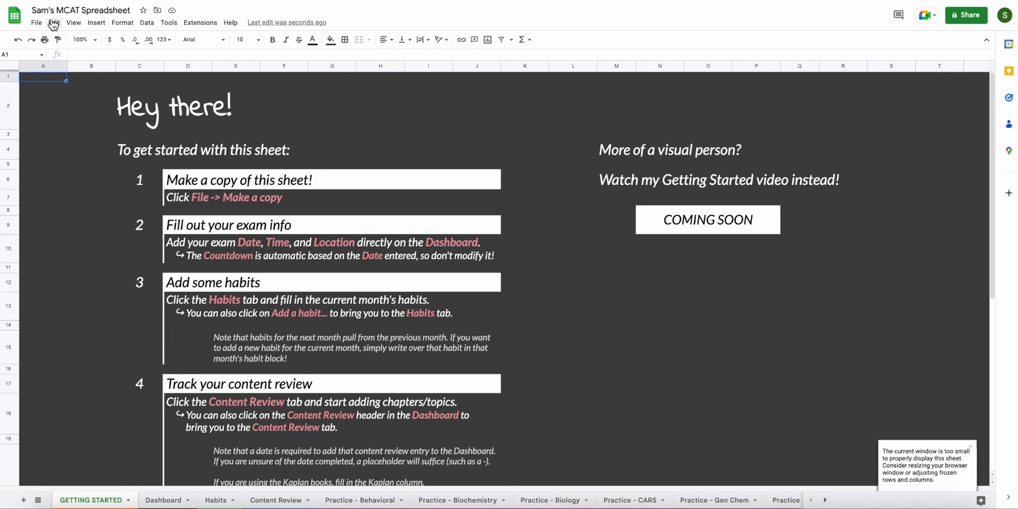
Step: Jump to the bottom of Getting Started, then show the copy's Dashboard sheet
{"action": "key", "text": "ctrl+Down"}
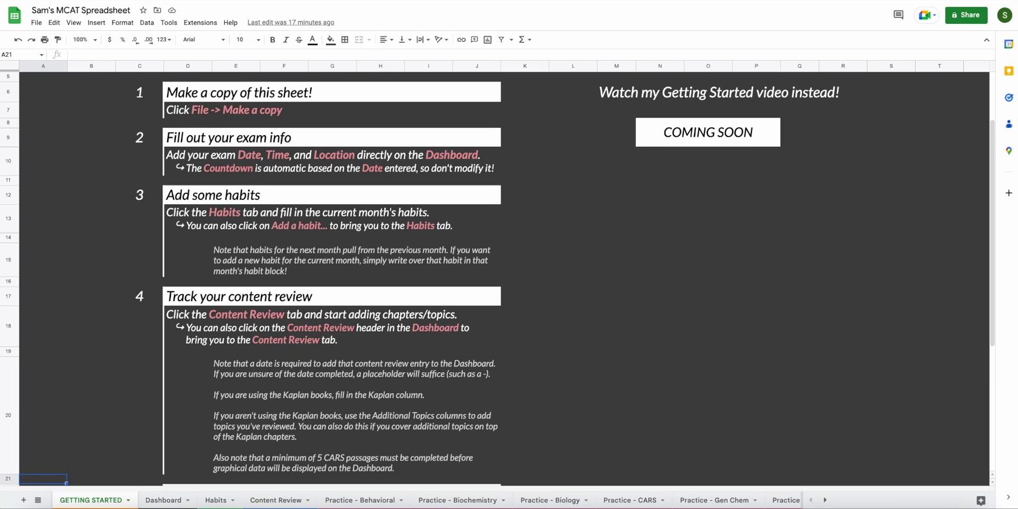
{"action": "left_click", "coordinate": [163, 500]}
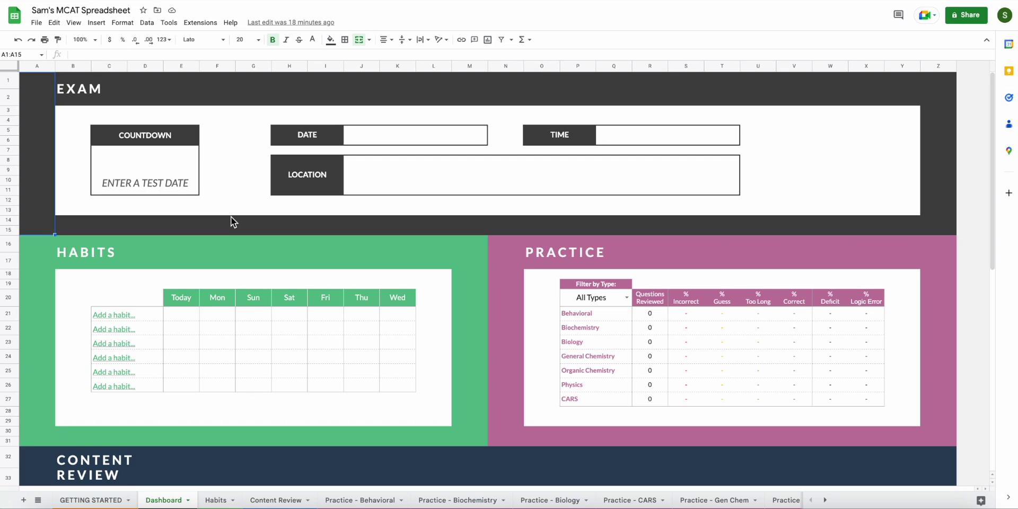
{"action": "scroll", "coordinate": [240, 279], "scroll_direction": "down", "scroll_amount": 10}
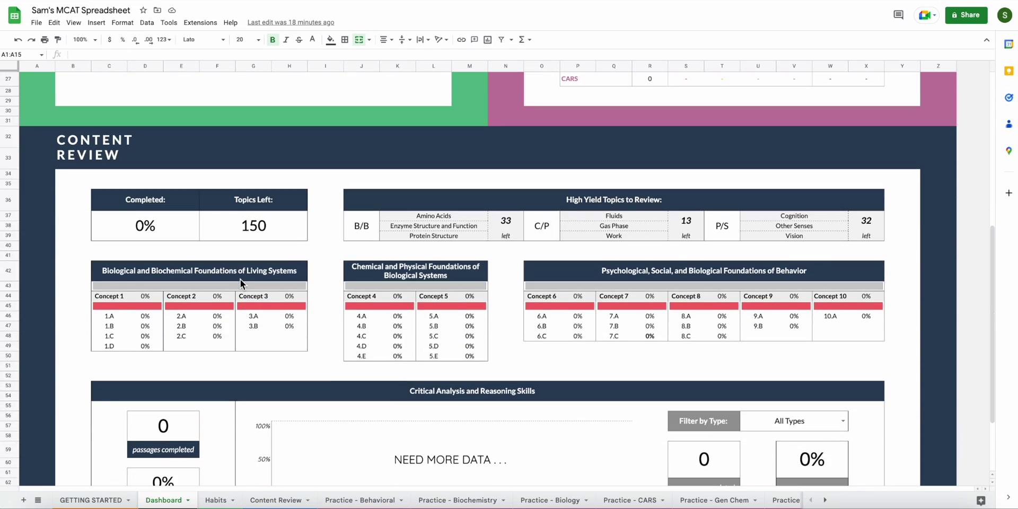
{"action": "scroll", "coordinate": [240, 279], "scroll_direction": "up", "scroll_amount": 10}
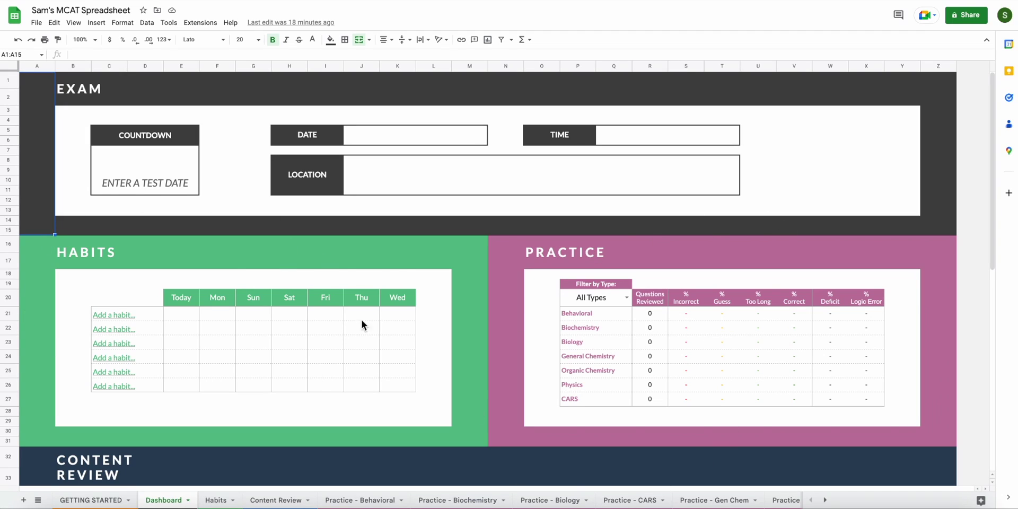
{"action": "key", "text": "Down"}
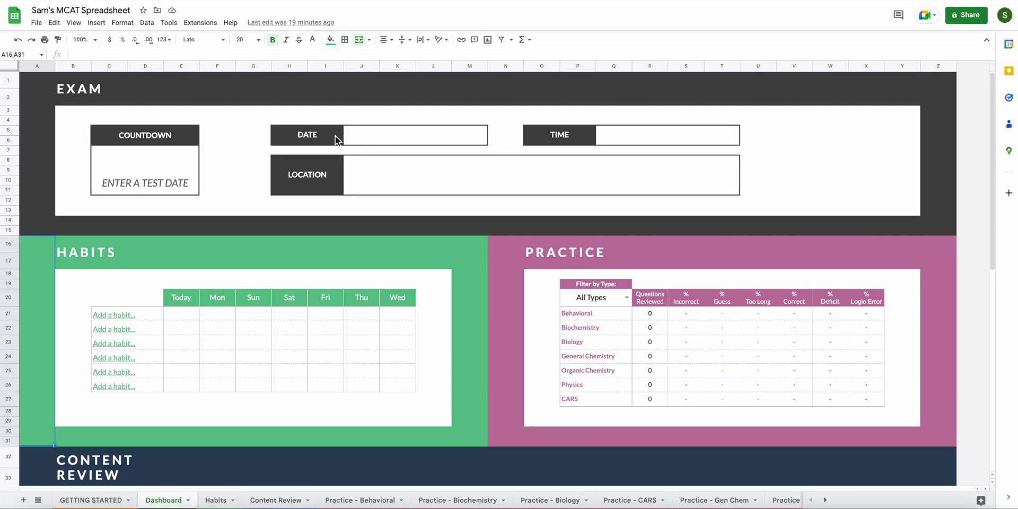
{"action": "left_click", "coordinate": [369, 138]}
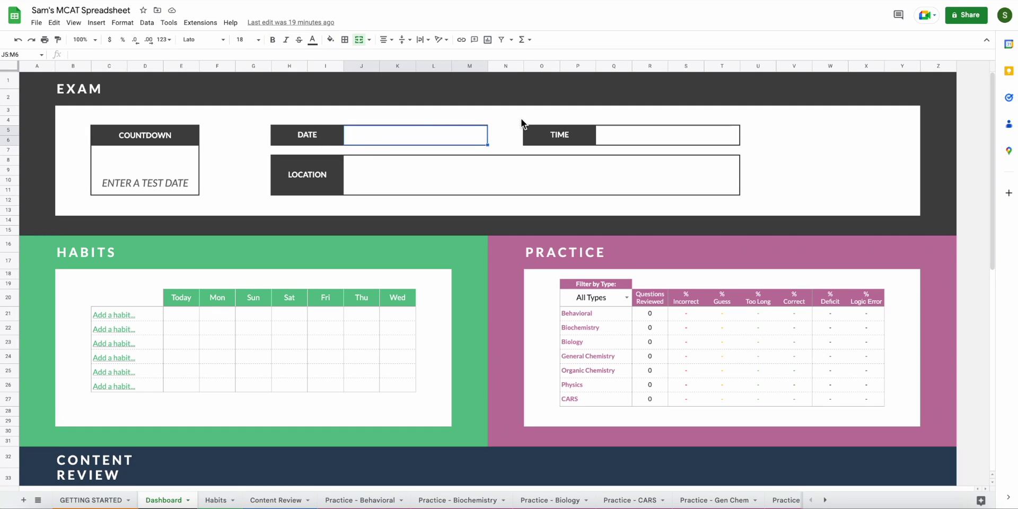
{"action": "left_click", "coordinate": [635, 135]}
{"action": "left_click", "coordinate": [506, 177]}
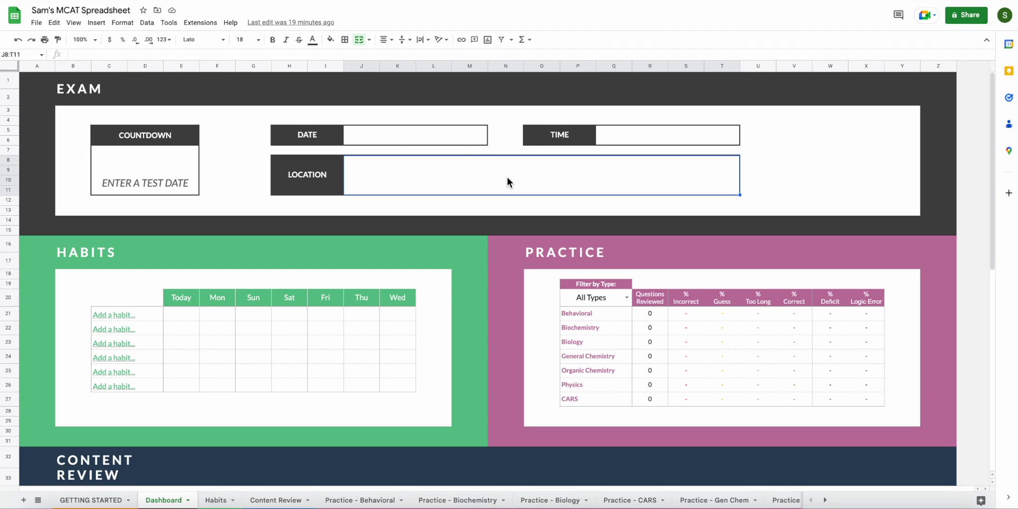
Step: Enter exam date 04/14/2023, time 8:00 AM and location Pearson Professional Center on the Dashboard
{"action": "double_click", "coordinate": [387, 137]}
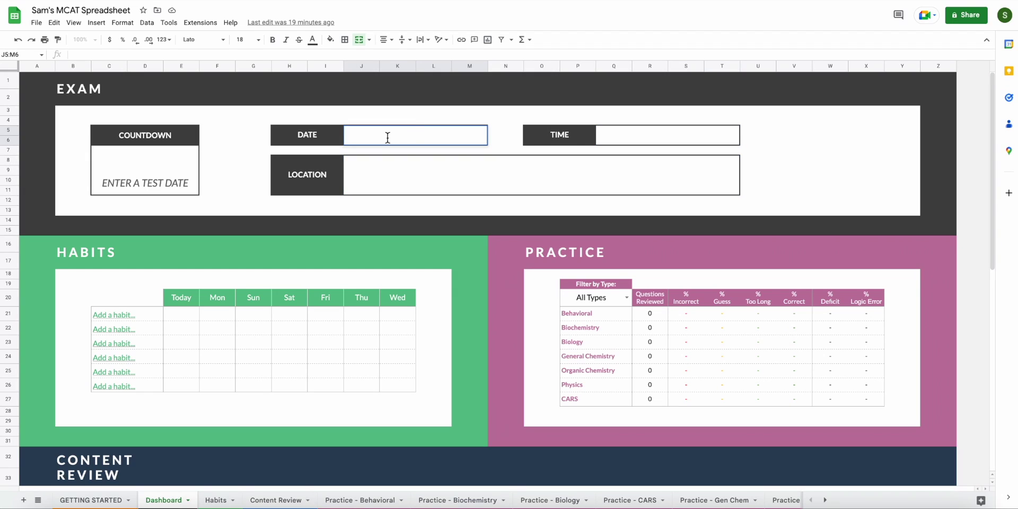
{"action": "type", "text": "04/14/2023"}
{"action": "key", "text": "Return"}
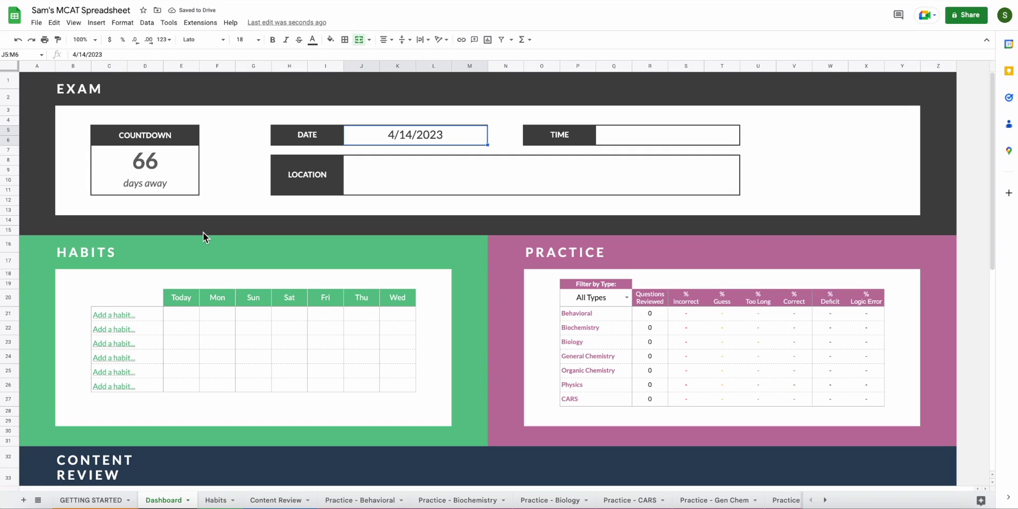
{"action": "left_click", "coordinate": [631, 139]}
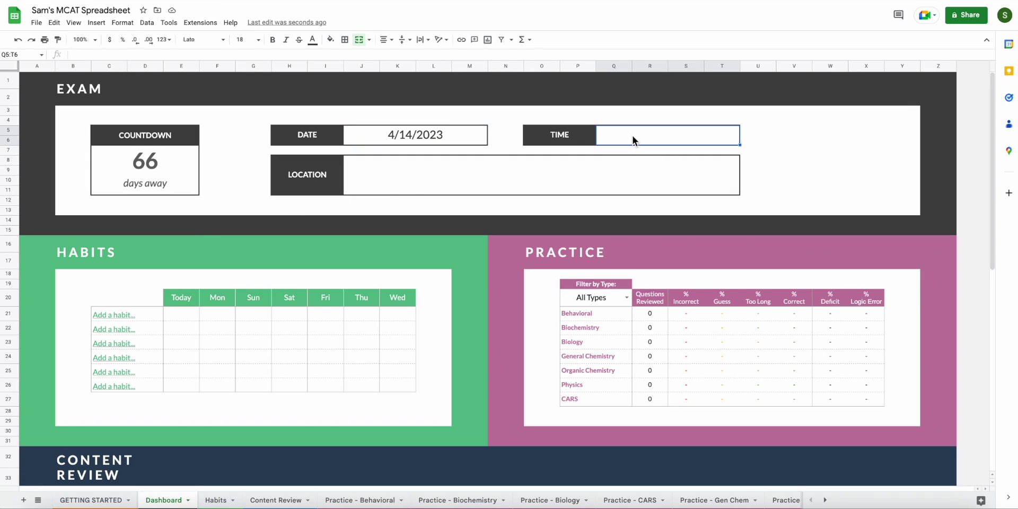
{"action": "type", "text": "8:00 AM"}
{"action": "left_click", "coordinate": [572, 180]}
{"action": "type", "text": "Pearson Professional Center"}
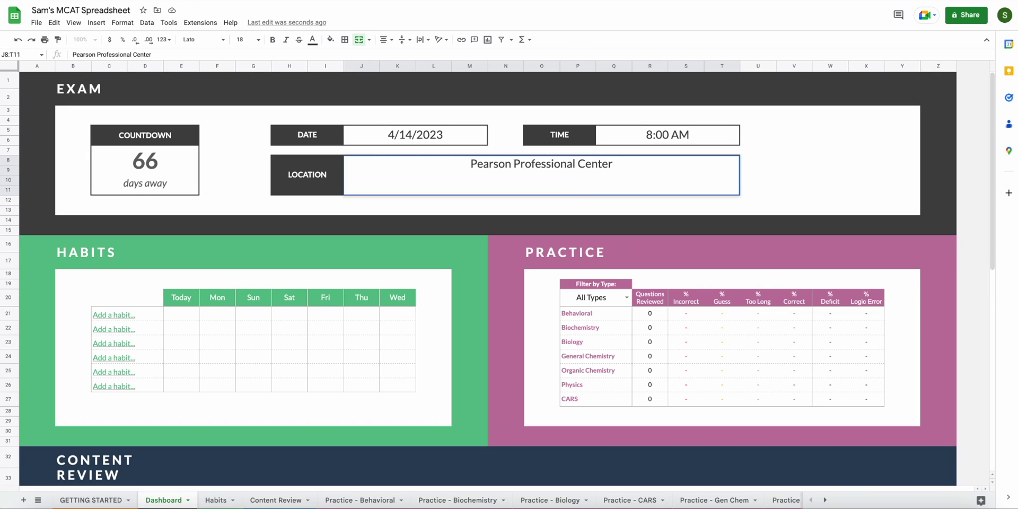
{"action": "key", "text": "Return"}
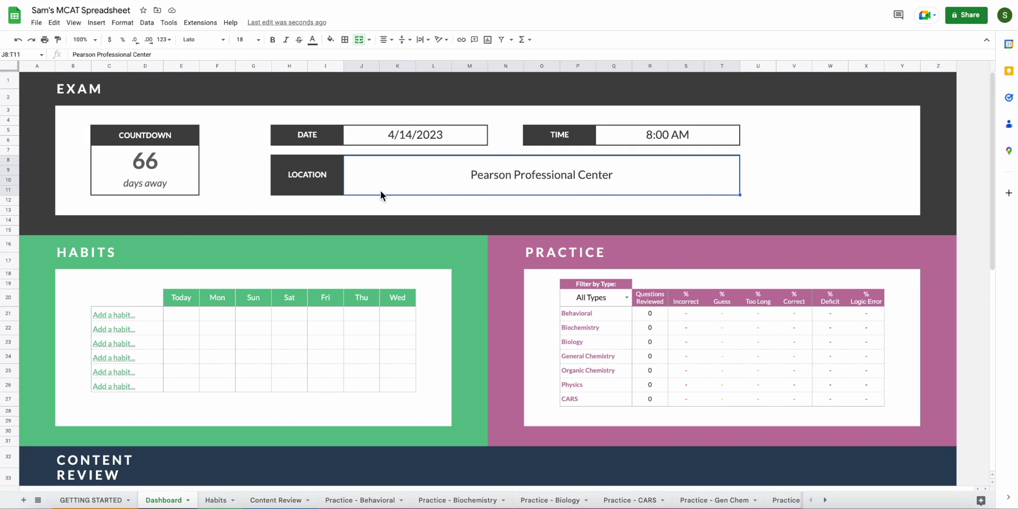
{"action": "left_click", "coordinate": [382, 136]}
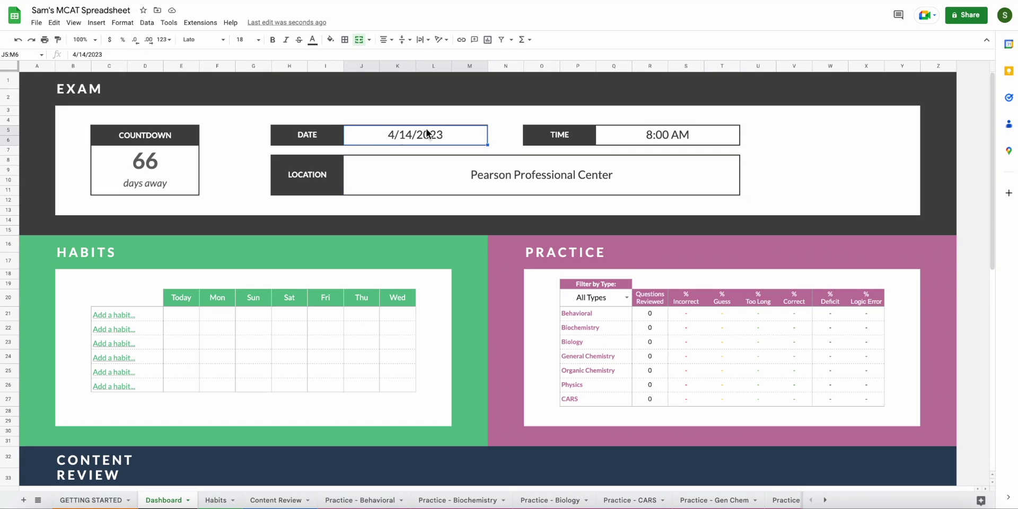
{"action": "left_click", "coordinate": [591, 135]}
{"action": "left_click", "coordinate": [567, 183]}
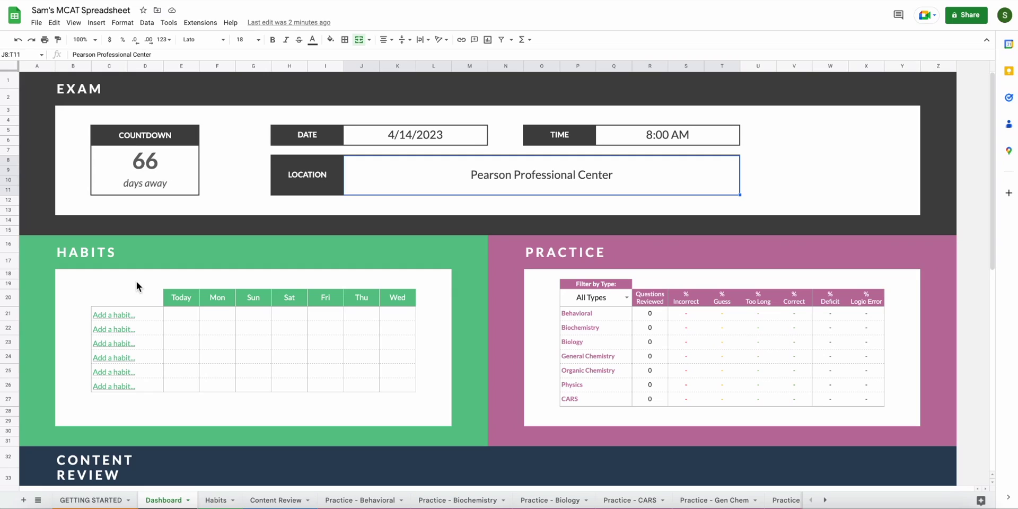
{"action": "left_click", "coordinate": [122, 316]}
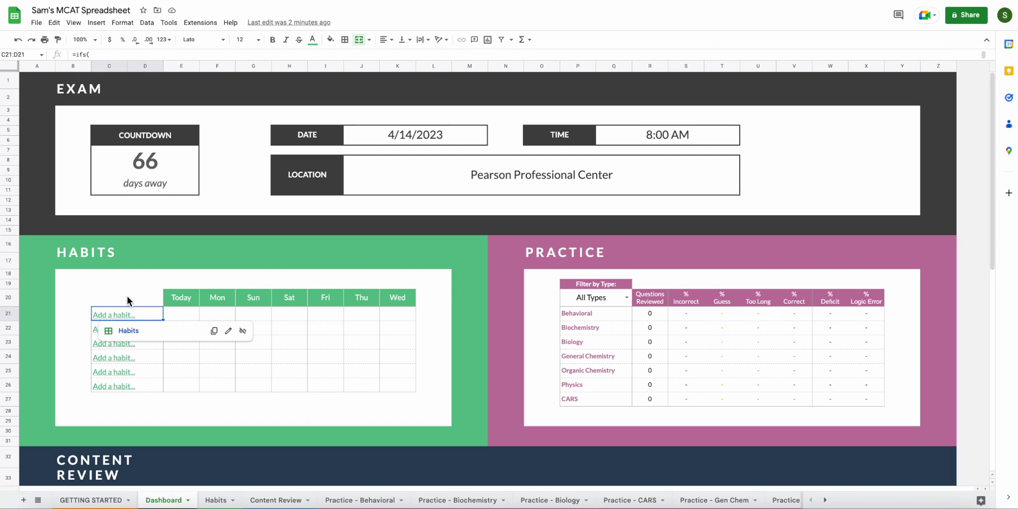
{"action": "left_click", "coordinate": [127, 333]}
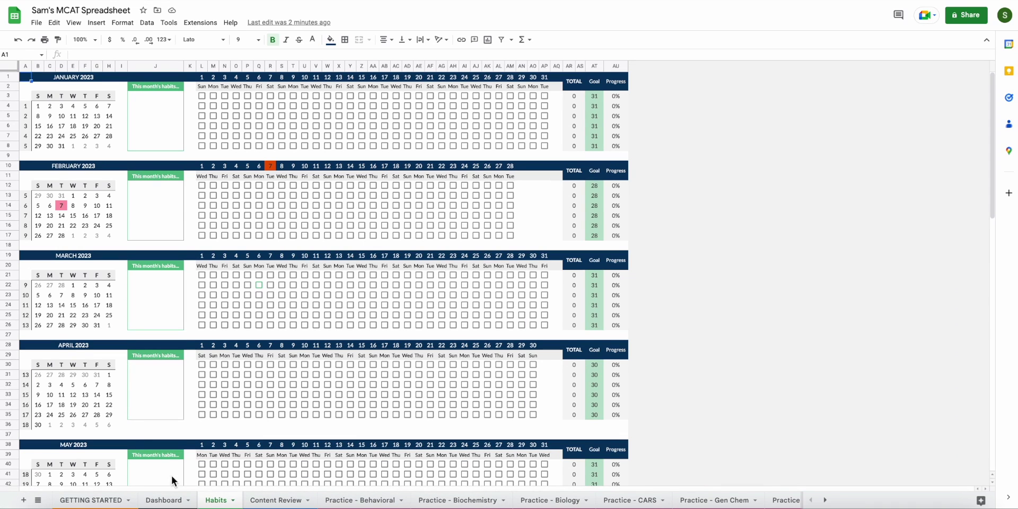
{"action": "left_click", "coordinate": [157, 501]}
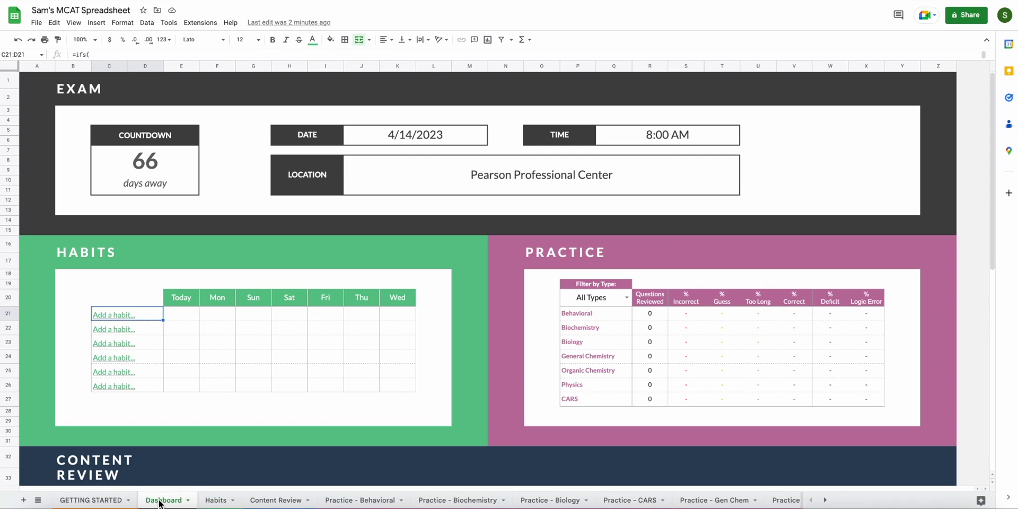
{"action": "left_click", "coordinate": [213, 504]}
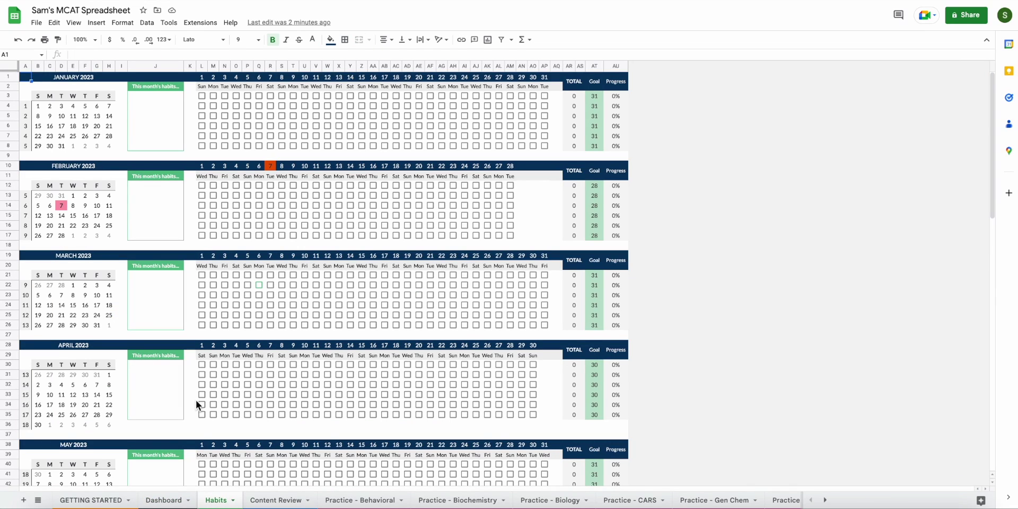
{"action": "left_click", "coordinate": [166, 500]}
{"action": "left_click", "coordinate": [195, 328]}
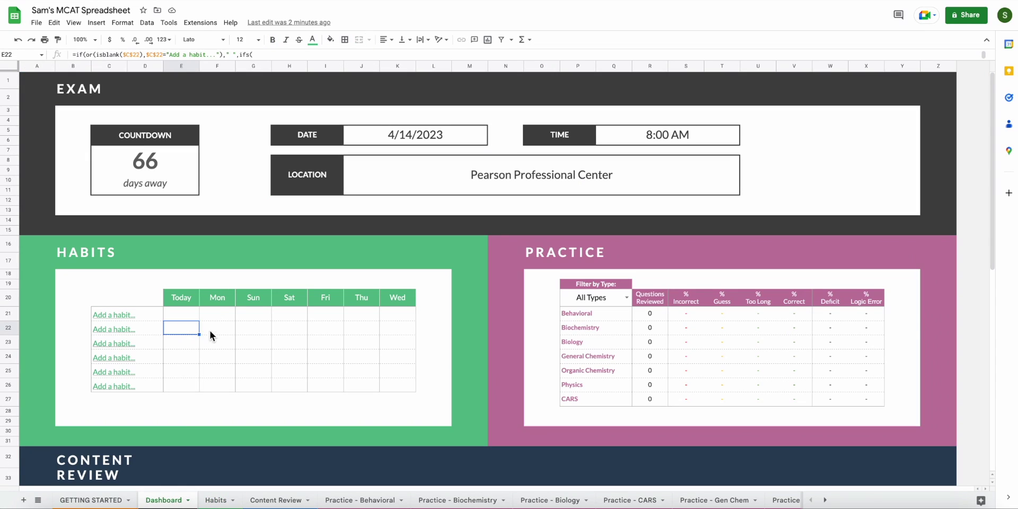
{"action": "left_click", "coordinate": [214, 331]}
{"action": "left_click", "coordinate": [246, 330]}
{"action": "left_click", "coordinate": [119, 314]}
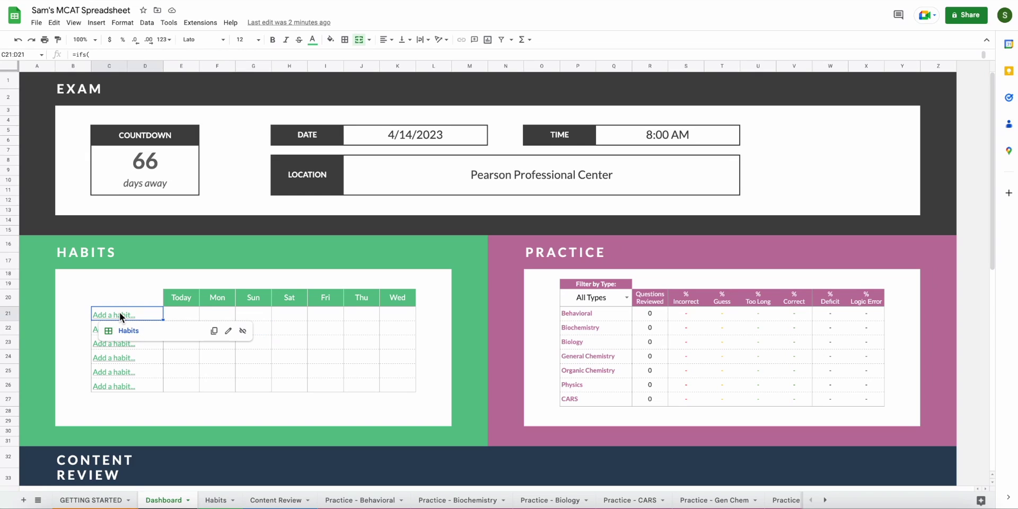
{"action": "left_click", "coordinate": [216, 500]}
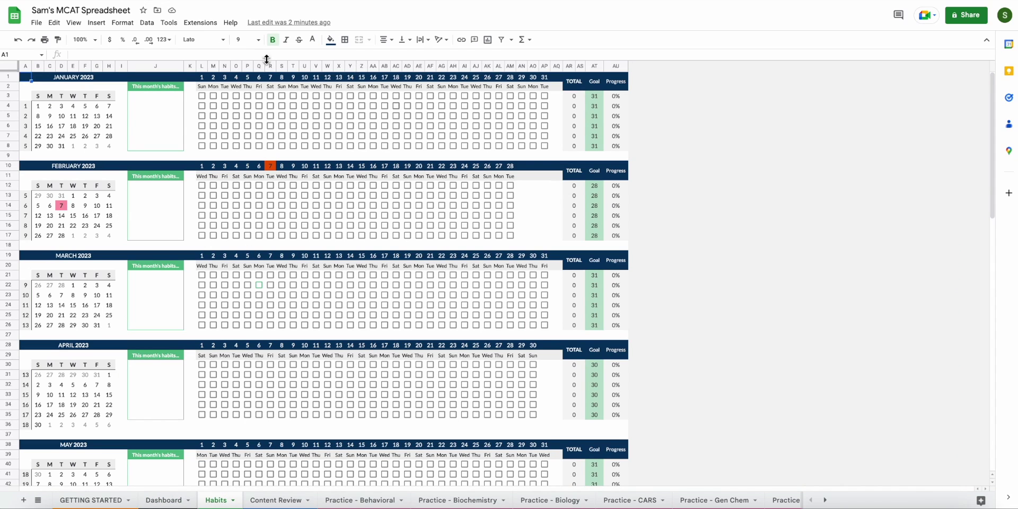
{"action": "left_click", "coordinate": [148, 94]}
{"action": "left_click", "coordinate": [147, 105]}
{"action": "left_click", "coordinate": [147, 116]}
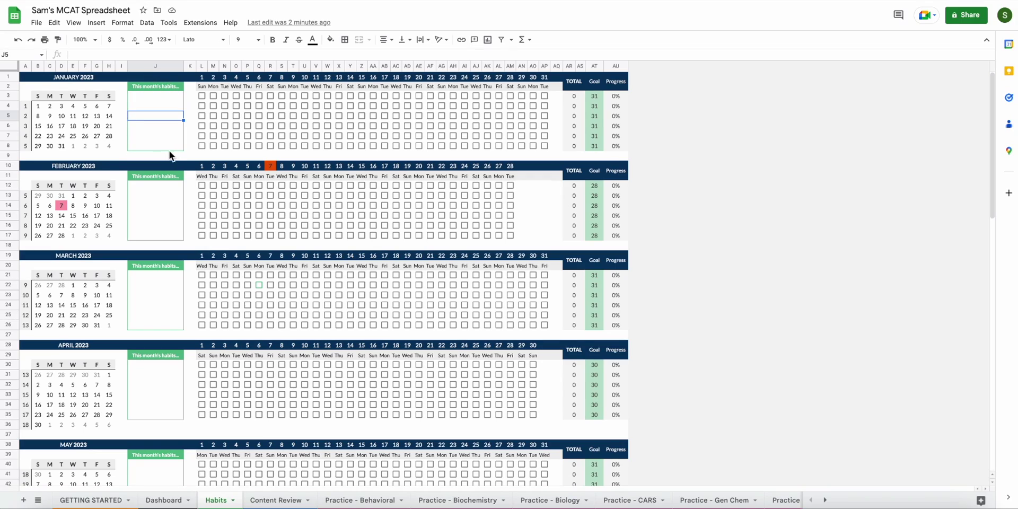
Step: Paste ANKI, Amino Acids, CARS, Content Review and UWorld Q's into January's habits, checking the Dashboard
{"action": "double_click", "coordinate": [143, 95]}
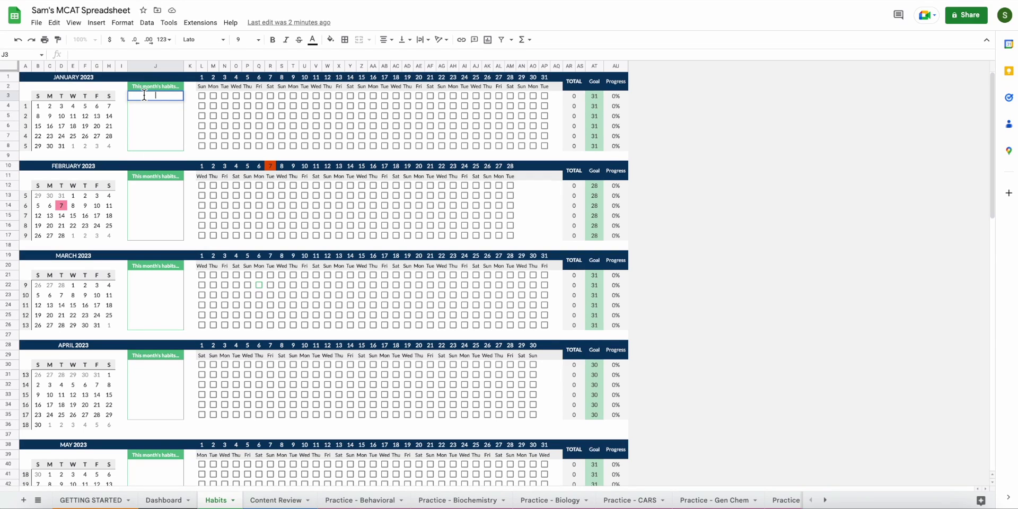
{"action": "type", "text": "ANKI Amino Acids CARS Content Review UWorld Q's"}
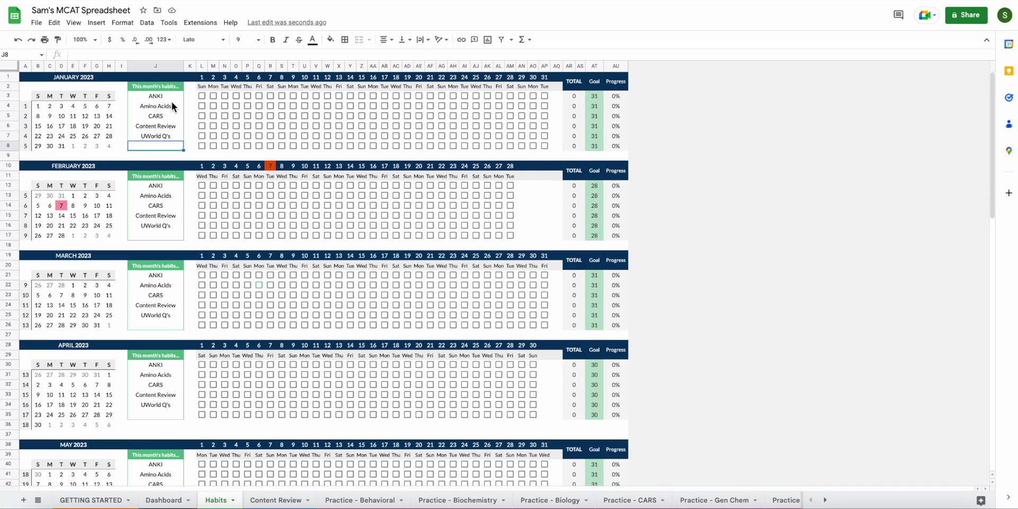
{"action": "left_click", "coordinate": [161, 107]}
{"action": "left_click", "coordinate": [158, 115]}
{"action": "left_click", "coordinate": [157, 126]}
{"action": "left_click", "coordinate": [157, 134]}
{"action": "left_click", "coordinate": [157, 155]}
{"action": "key", "text": "Up"}
{"action": "left_click", "coordinate": [160, 500]}
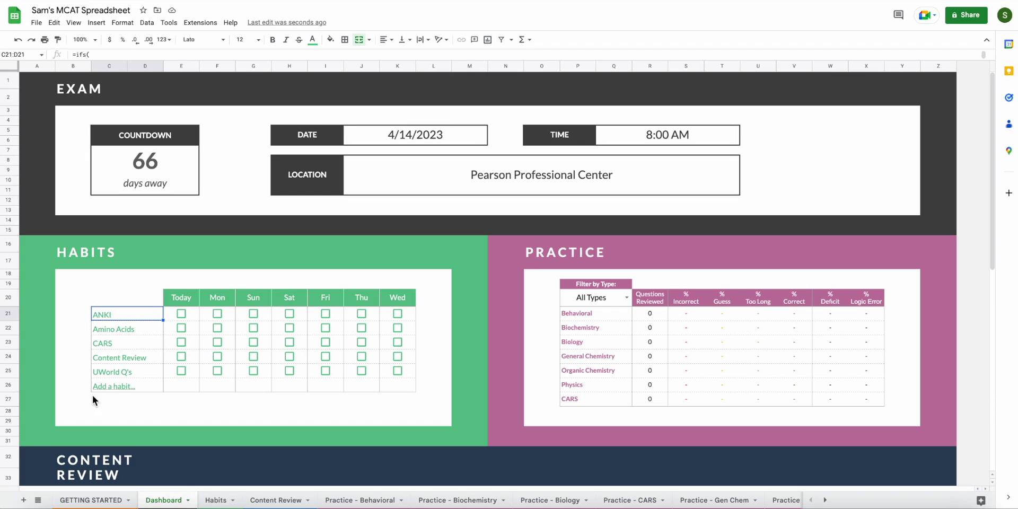
{"action": "key", "text": "ctrl+shift+Page_Down"}
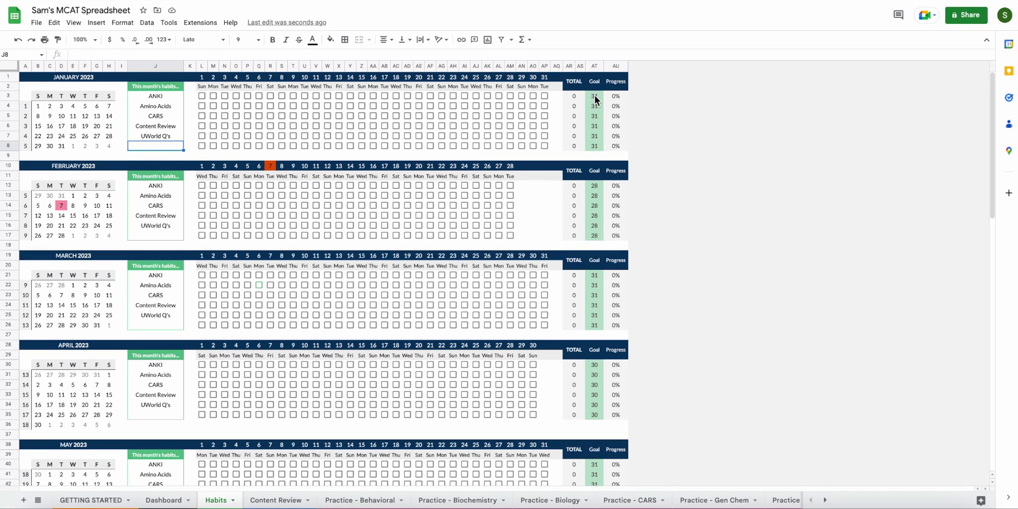
Step: Set January's Amino Acids goal to 4
{"action": "left_click", "coordinate": [594, 106]}
{"action": "double_click", "coordinate": [595, 106]}
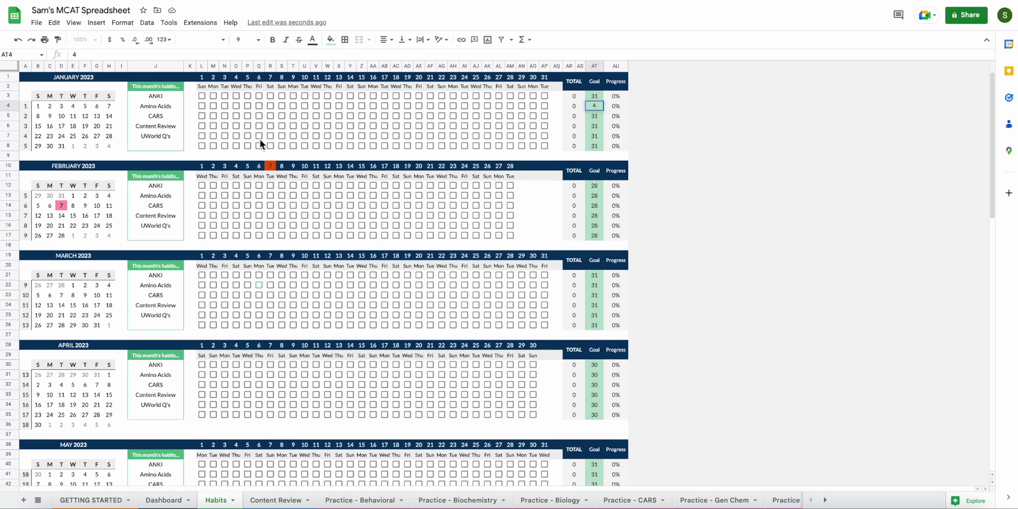
{"action": "key", "text": "Return"}
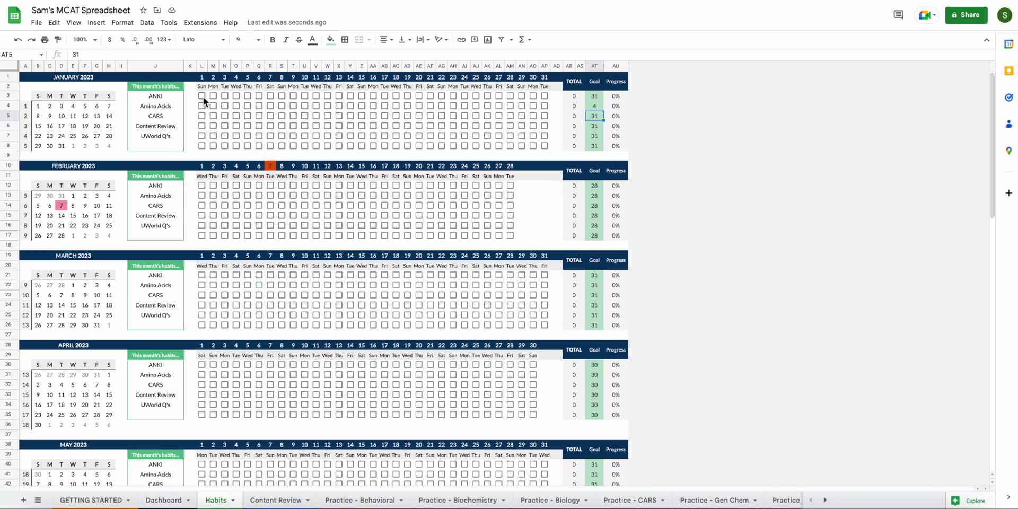
Step: Tick the ANKI checkbox for every day from January 1 to 31
{"action": "left_click", "coordinate": [202, 96]}
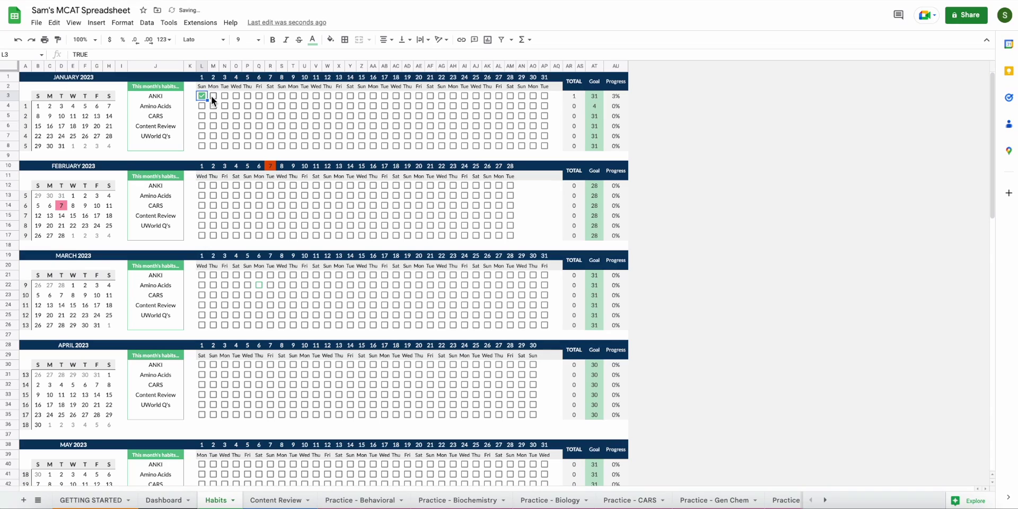
{"action": "left_click", "coordinate": [213, 96]}
{"action": "left_click", "coordinate": [225, 96]}
{"action": "left_click", "coordinate": [235, 96]}
{"action": "left_click", "coordinate": [247, 96]}
{"action": "left_click", "coordinate": [259, 97]}
{"action": "left_click", "coordinate": [270, 97]}
{"action": "left_click", "coordinate": [282, 97]}
{"action": "left_click", "coordinate": [293, 95]}
{"action": "left_click", "coordinate": [304, 95]}
{"action": "left_click", "coordinate": [316, 96]}
{"action": "left_click", "coordinate": [327, 96]}
{"action": "left_click", "coordinate": [339, 96]}
{"action": "left_click", "coordinate": [350, 96]}
{"action": "left_click", "coordinate": [362, 96]}
{"action": "left_click", "coordinate": [373, 95]}
{"action": "left_click", "coordinate": [383, 96]}
{"action": "left_click", "coordinate": [395, 96]}
{"action": "left_click", "coordinate": [407, 96]}
{"action": "left_click", "coordinate": [418, 96]}
{"action": "left_click", "coordinate": [430, 96]}
{"action": "left_click", "coordinate": [442, 96]}
{"action": "left_click", "coordinate": [453, 95]}
{"action": "left_click", "coordinate": [460, 95]}
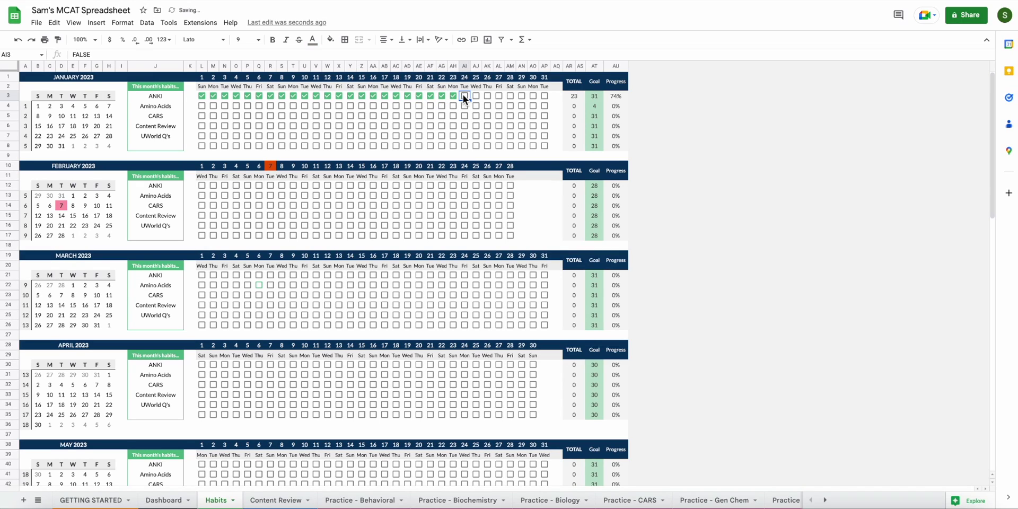
{"action": "left_click", "coordinate": [463, 95]}
{"action": "left_click", "coordinate": [473, 94]}
{"action": "left_click", "coordinate": [485, 96]}
{"action": "left_click", "coordinate": [498, 95]}
{"action": "left_click", "coordinate": [510, 95]}
{"action": "left_click", "coordinate": [522, 95]}
{"action": "left_click", "coordinate": [533, 96]}
{"action": "left_click", "coordinate": [544, 95]}
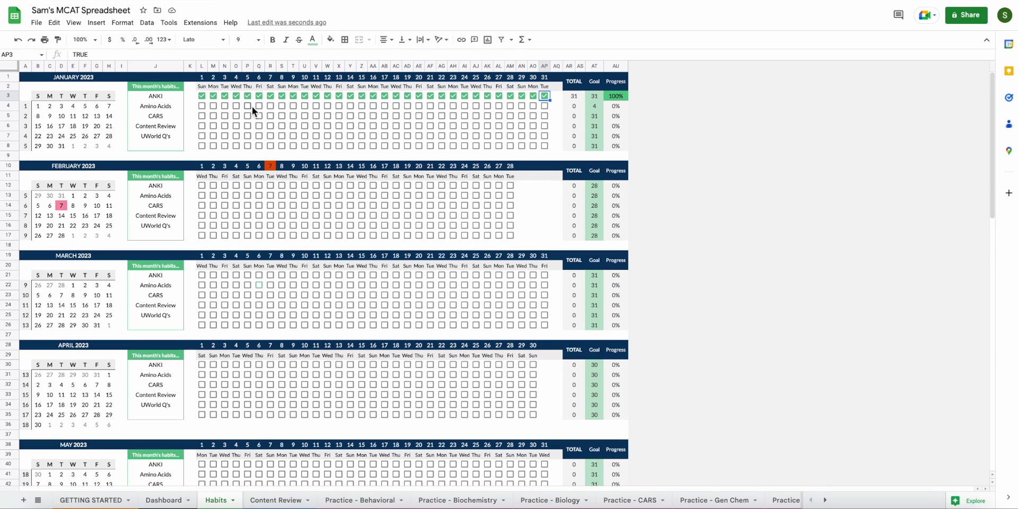
Step: Tick Amino Acids on January 1, 8, 15, 22 and 29
{"action": "left_click", "coordinate": [201, 105]}
{"action": "left_click", "coordinate": [281, 106]}
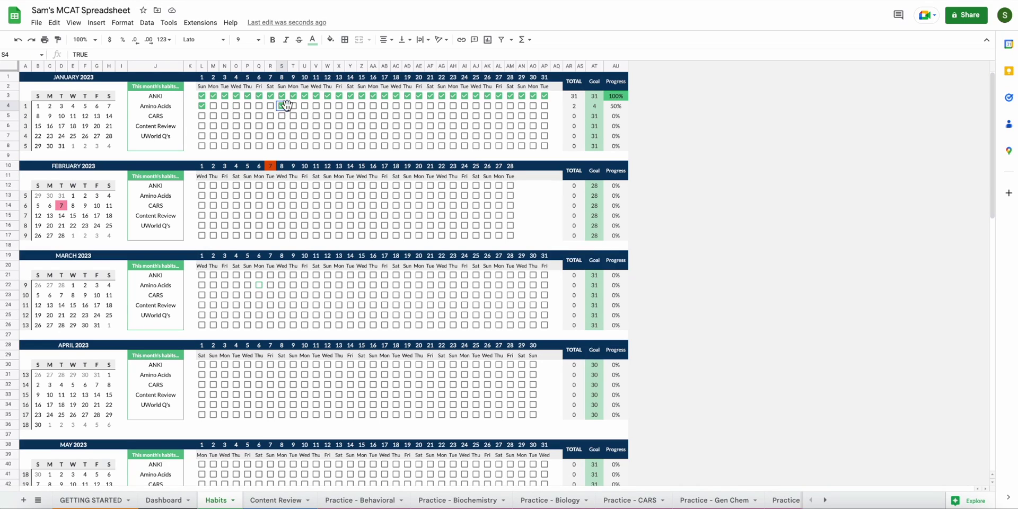
{"action": "left_click", "coordinate": [361, 105]}
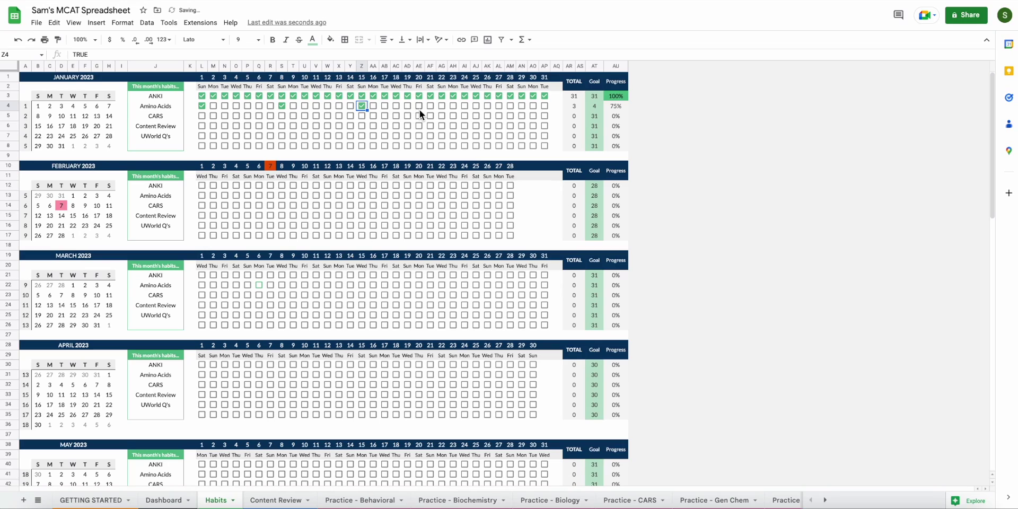
{"action": "left_click", "coordinate": [443, 106]}
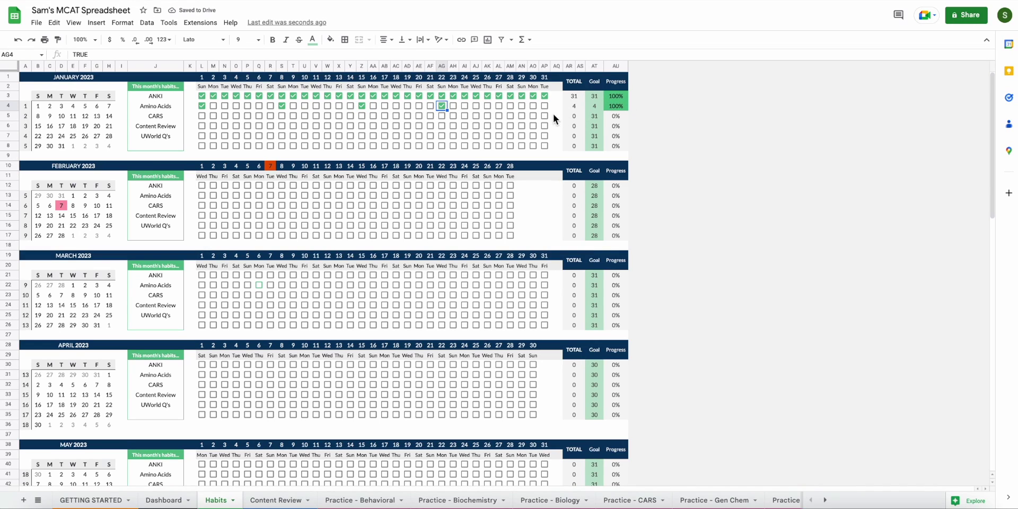
{"action": "left_click", "coordinate": [522, 106]}
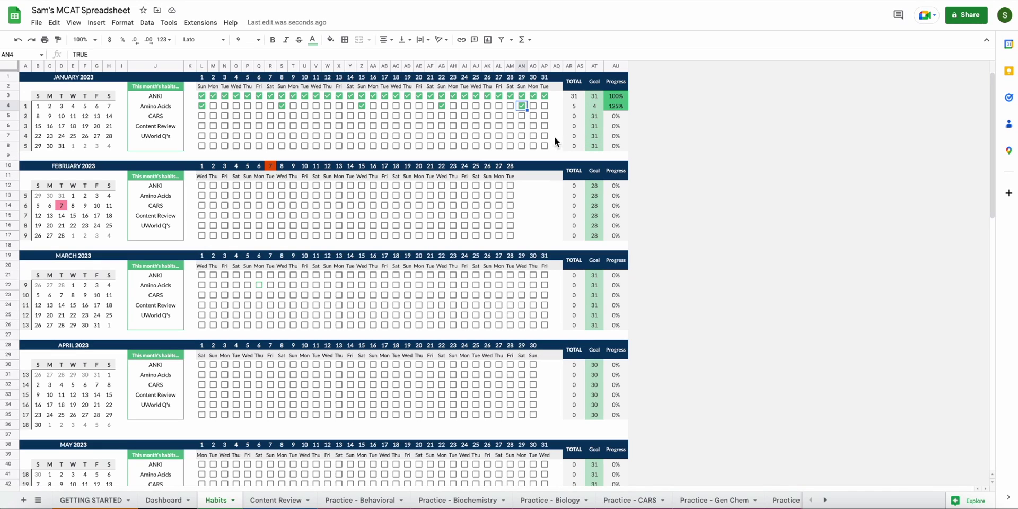
Step: Replace February's Content Review habit with Practice exams
{"action": "scroll", "coordinate": [463, 148], "scroll_direction": "down", "scroll_amount": 2}
{"action": "scroll", "coordinate": [463, 148], "scroll_direction": "up", "scroll_amount": 2}
{"action": "left_click", "coordinate": [147, 216]}
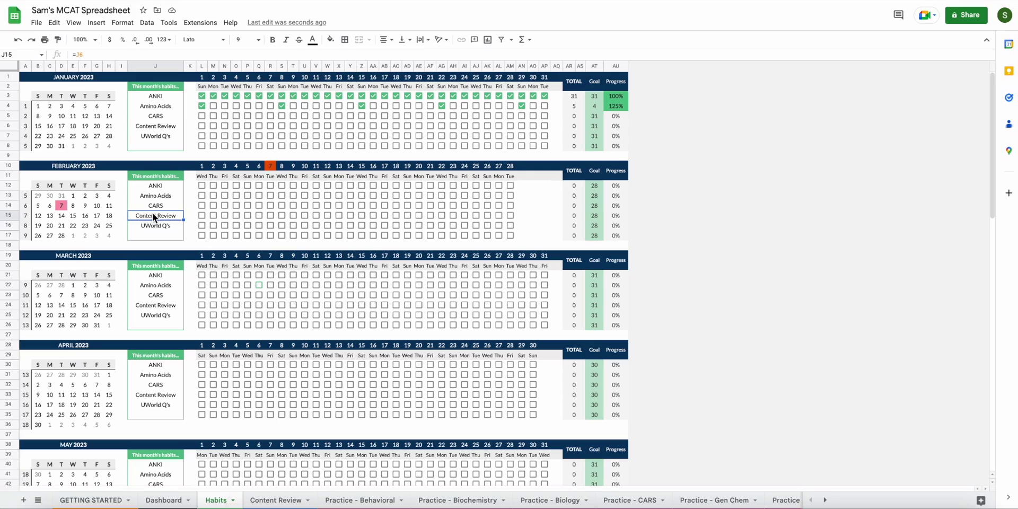
{"action": "type", "text": "=J6"}
{"action": "left_click", "coordinate": [132, 240]}
{"action": "left_click", "coordinate": [163, 215]}
{"action": "key", "text": "Delete"}
{"action": "type", "text": "Prac"}
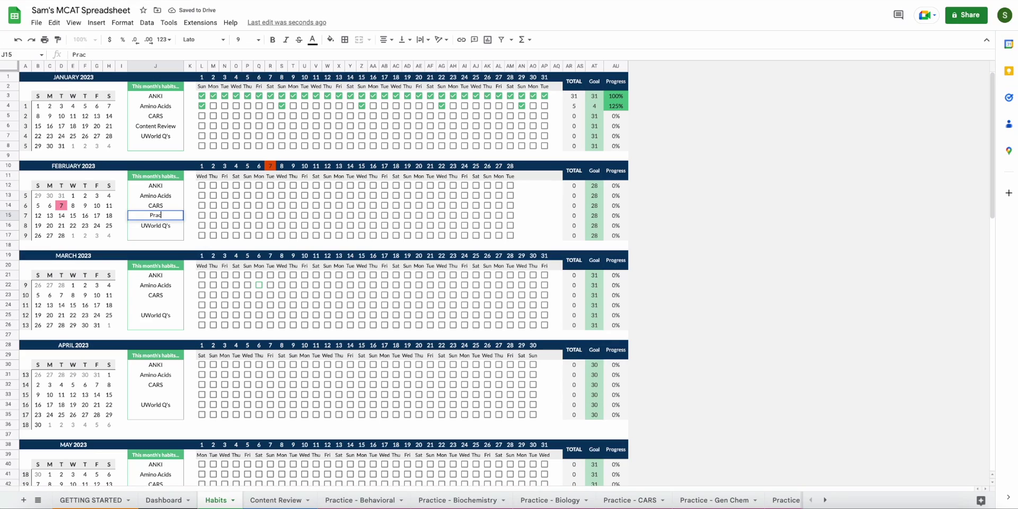
{"action": "type", "text": "tice exams"}
{"action": "key", "text": "Return"}
Step: Give Practice exams a goal of 4 and tick February 4, 11, 18 and 25
{"action": "left_click", "coordinate": [595, 215]}
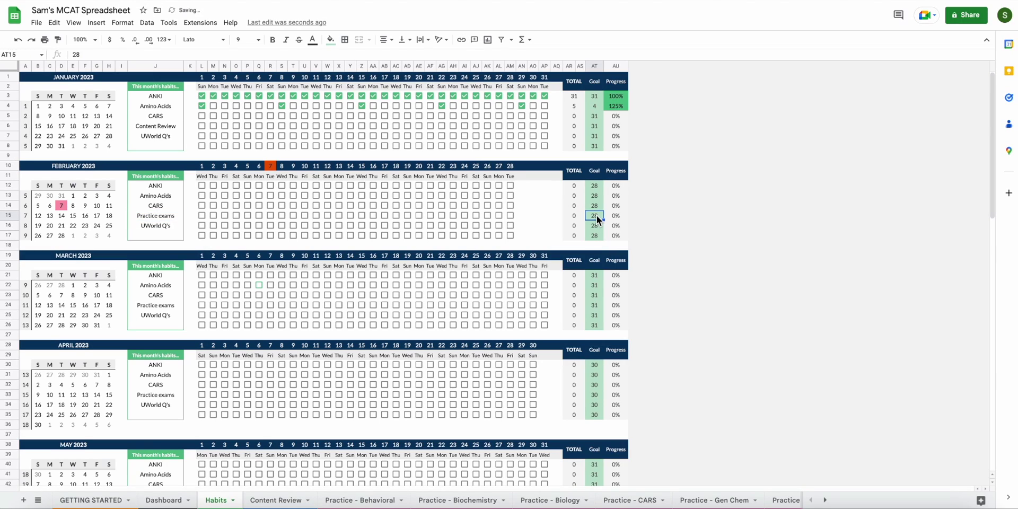
{"action": "type", "text": "4"}
{"action": "key", "text": "Return"}
{"action": "left_click", "coordinate": [236, 215]}
{"action": "left_click", "coordinate": [316, 215]}
{"action": "left_click", "coordinate": [396, 216]}
{"action": "left_click", "coordinate": [475, 215]}
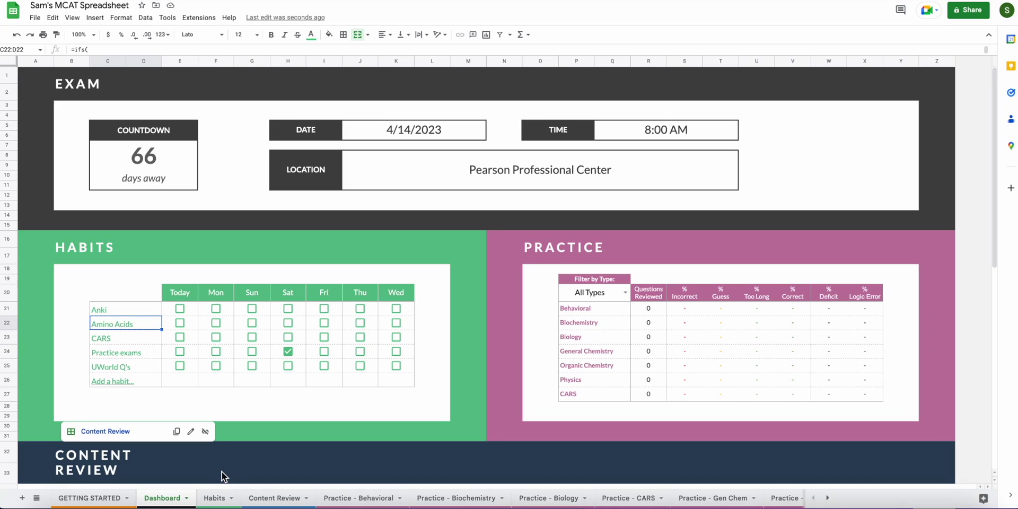
Step: Open the Content Review sheet and scroll across and up through it
{"action": "left_click", "coordinate": [265, 501]}
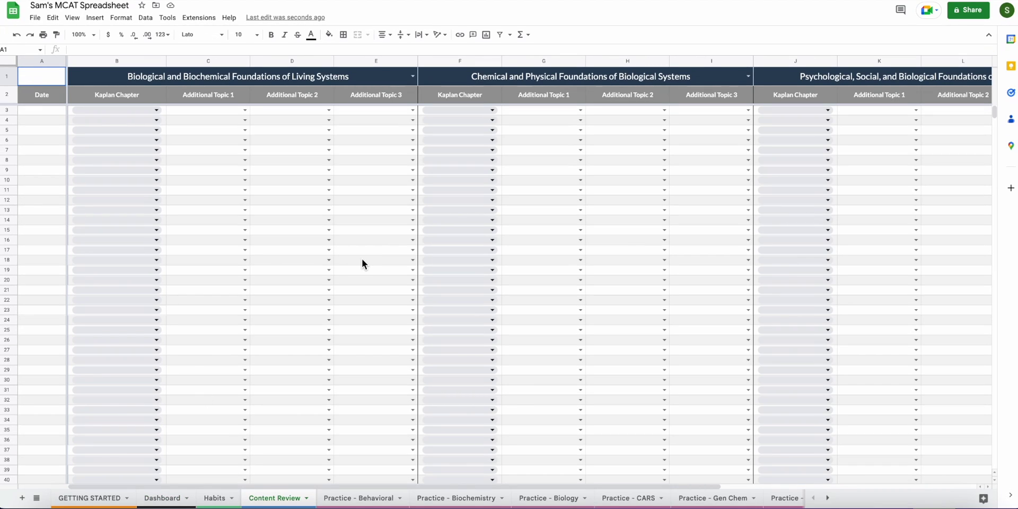
{"action": "scroll", "coordinate": [325, 387], "scroll_direction": "right", "scroll_amount": 5}
{"action": "scroll", "coordinate": [325, 387], "scroll_direction": "left", "scroll_amount": 5}
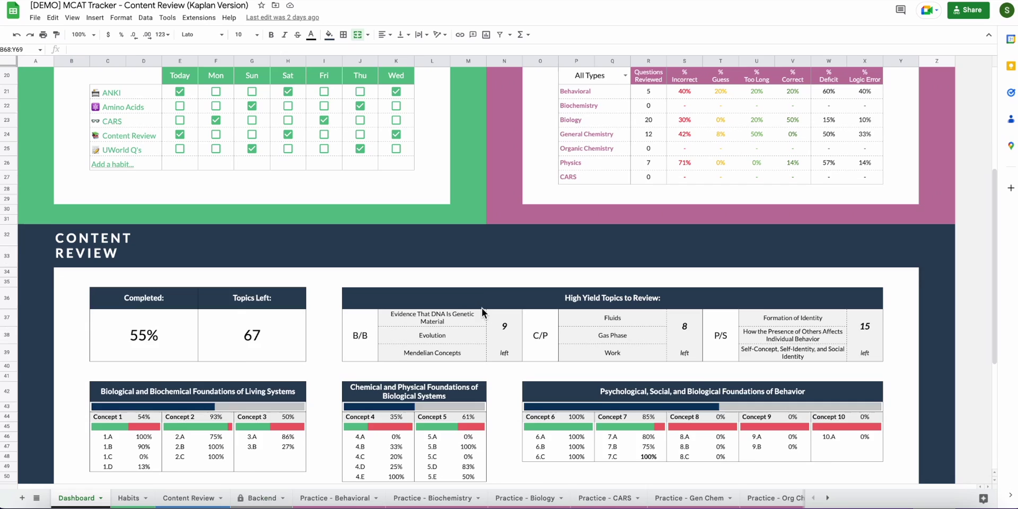
{"action": "scroll", "coordinate": [482, 308], "scroll_direction": "up", "scroll_amount": 10}
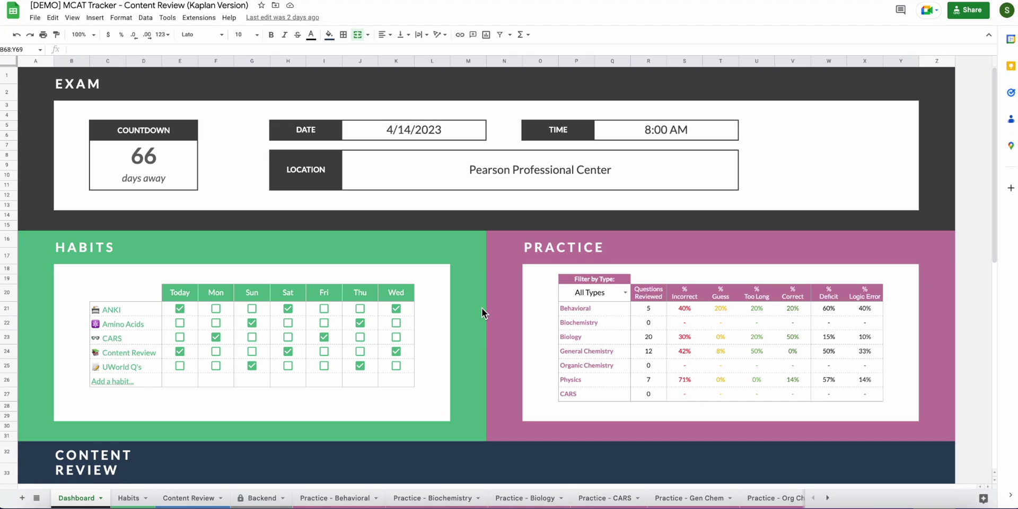
Step: Try the CARS Filter by Type on Jack Westin and UWorld, then reset it to All Types (48 passages, 70%)
{"action": "scroll", "coordinate": [218, 345], "scroll_direction": "down", "scroll_amount": 7}
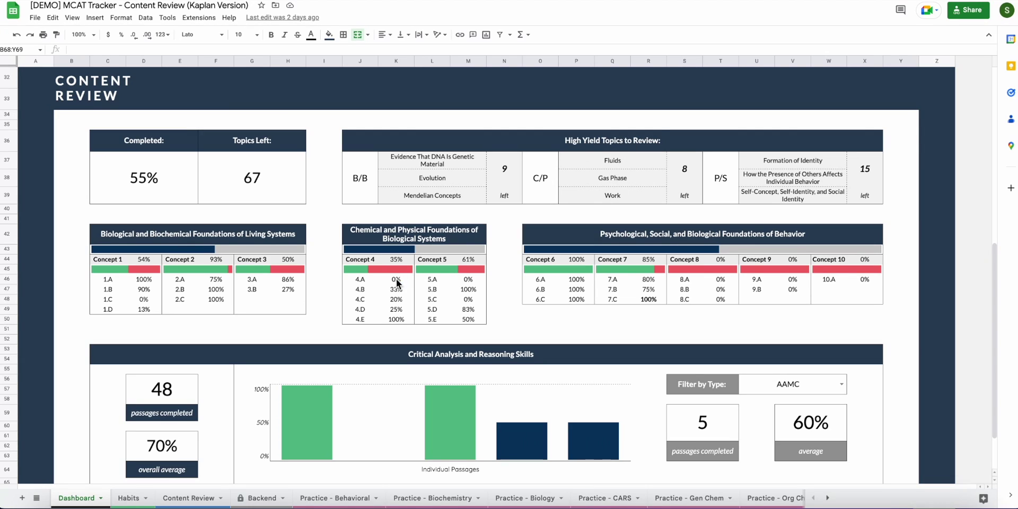
{"action": "scroll", "coordinate": [397, 289], "scroll_direction": "down", "scroll_amount": 1}
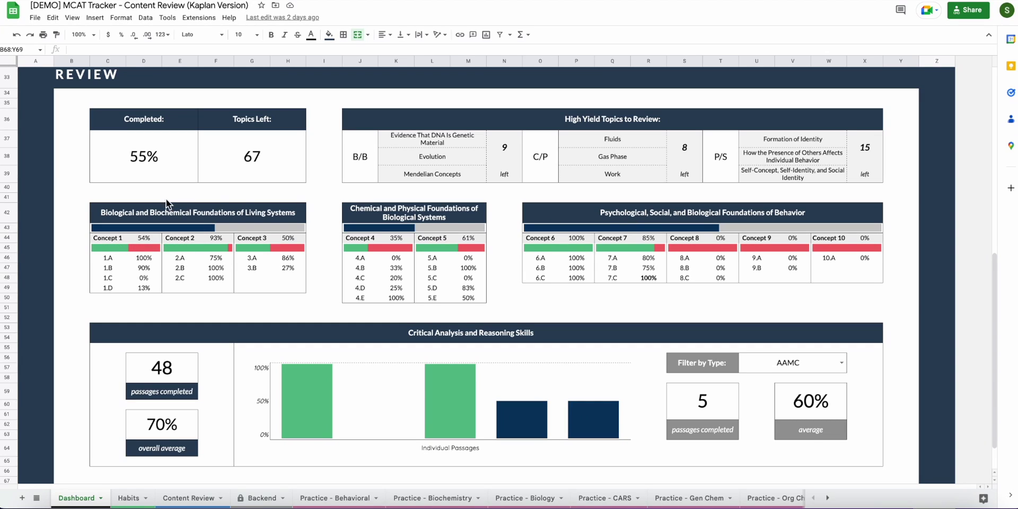
{"action": "scroll", "coordinate": [350, 336], "scroll_direction": "down", "scroll_amount": 1}
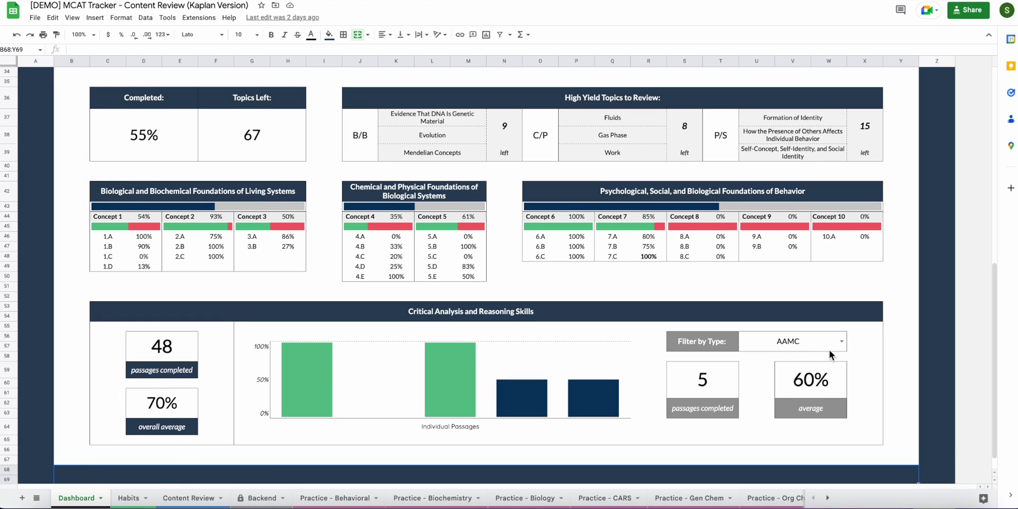
{"action": "left_click", "coordinate": [849, 345]}
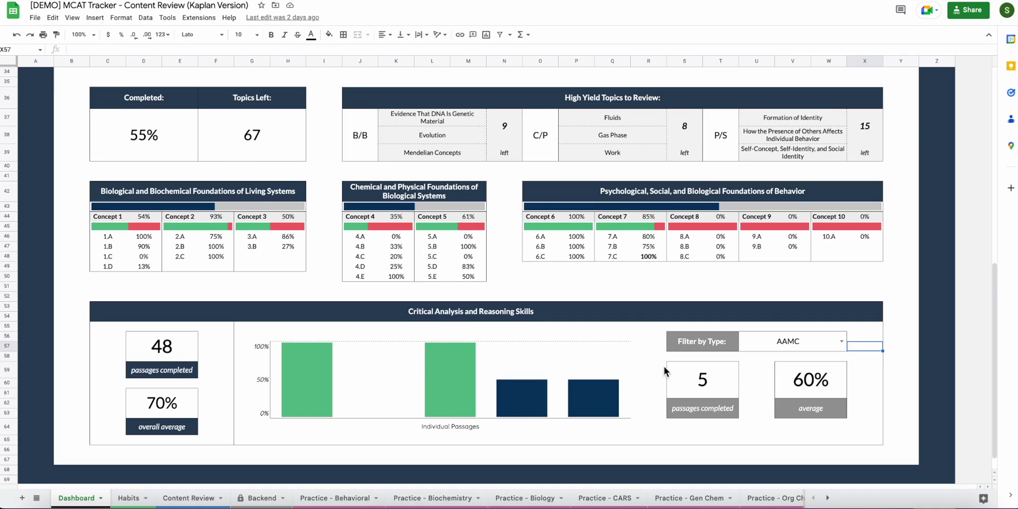
{"action": "left_click", "coordinate": [835, 340]}
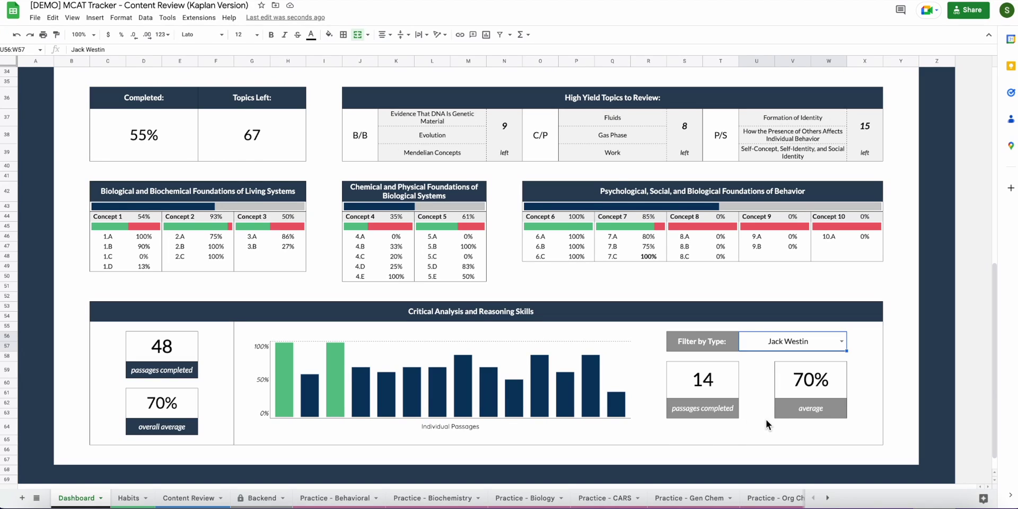
{"action": "left_click", "coordinate": [836, 343]}
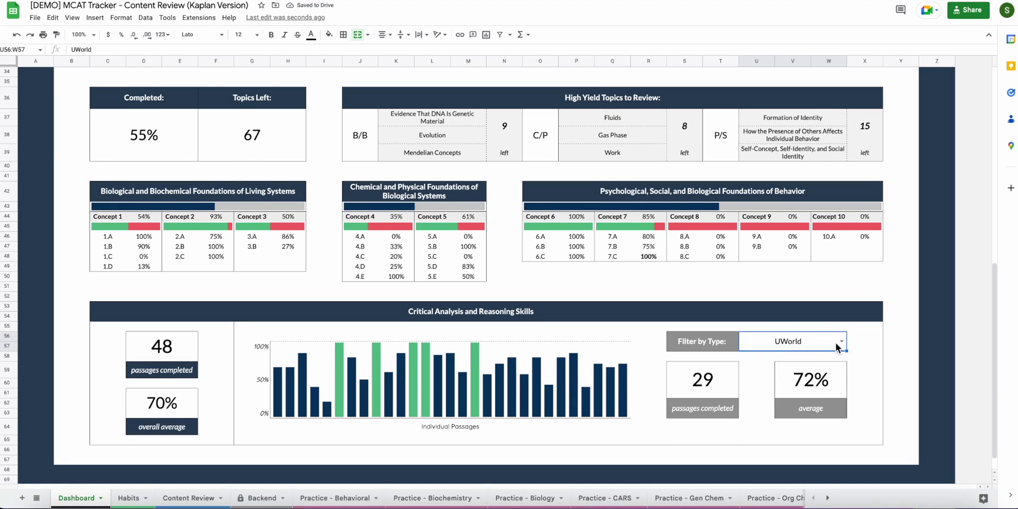
{"action": "left_click", "coordinate": [839, 342]}
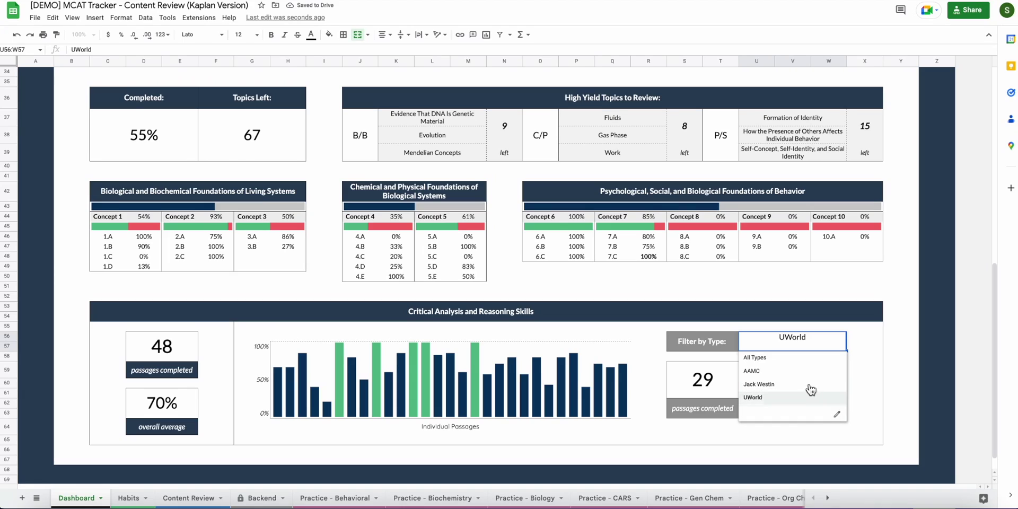
{"action": "left_click", "coordinate": [782, 358]}
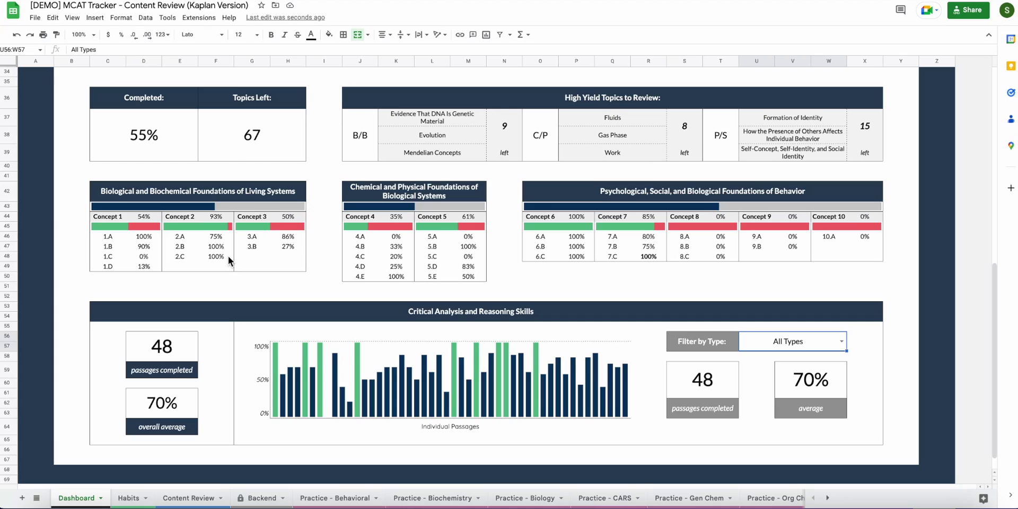
{"action": "scroll", "coordinate": [227, 256], "scroll_direction": "up", "scroll_amount": 2}
{"action": "scroll", "coordinate": [228, 256], "scroll_direction": "down", "scroll_amount": 1}
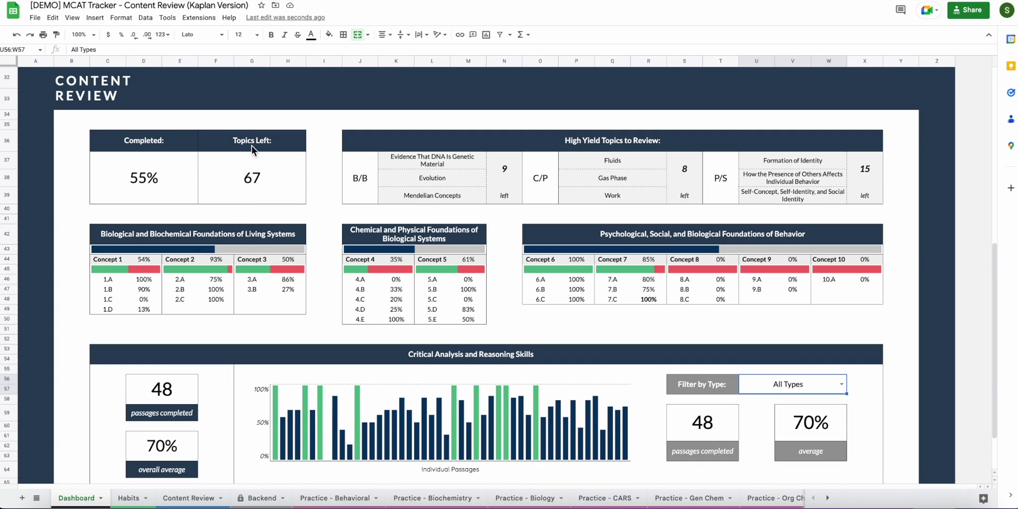
Step: Switch to the demo's Content Review sheet and scan across its columns
{"action": "left_click", "coordinate": [189, 498]}
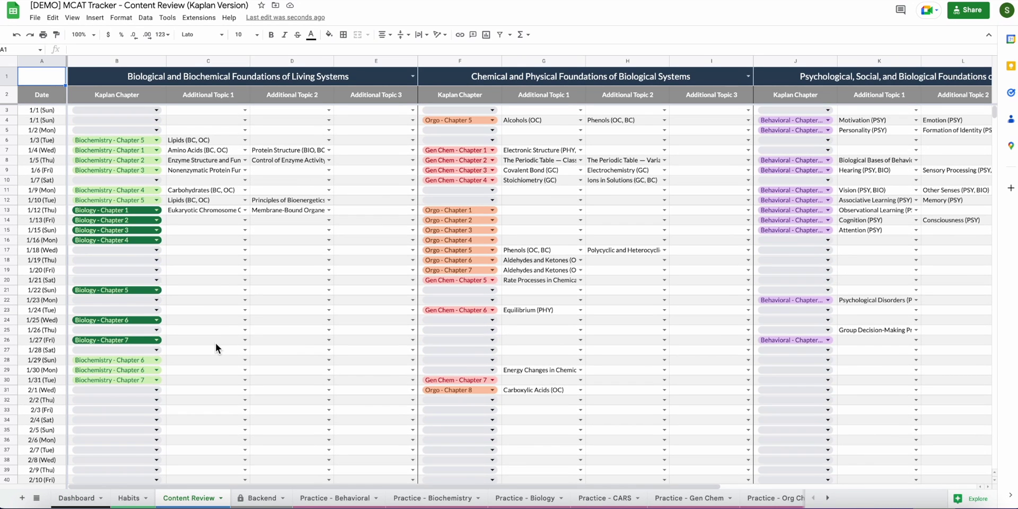
{"action": "scroll", "coordinate": [215, 343], "scroll_direction": "right", "scroll_amount": 5}
{"action": "scroll", "coordinate": [216, 343], "scroll_direction": "left", "scroll_amount": 5}
{"action": "scroll", "coordinate": [374, 411], "scroll_direction": "right", "scroll_amount": 5}
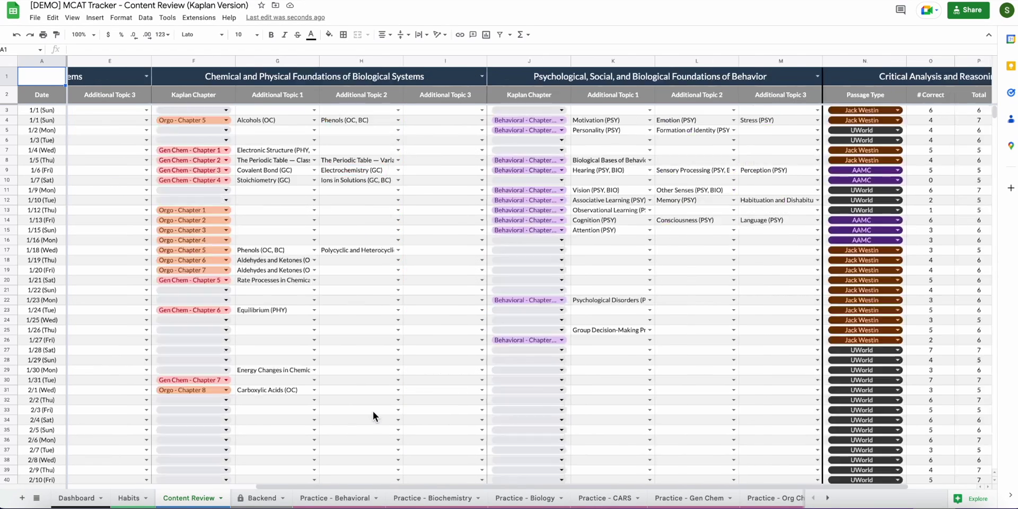
{"action": "scroll", "coordinate": [374, 411], "scroll_direction": "left", "scroll_amount": 5}
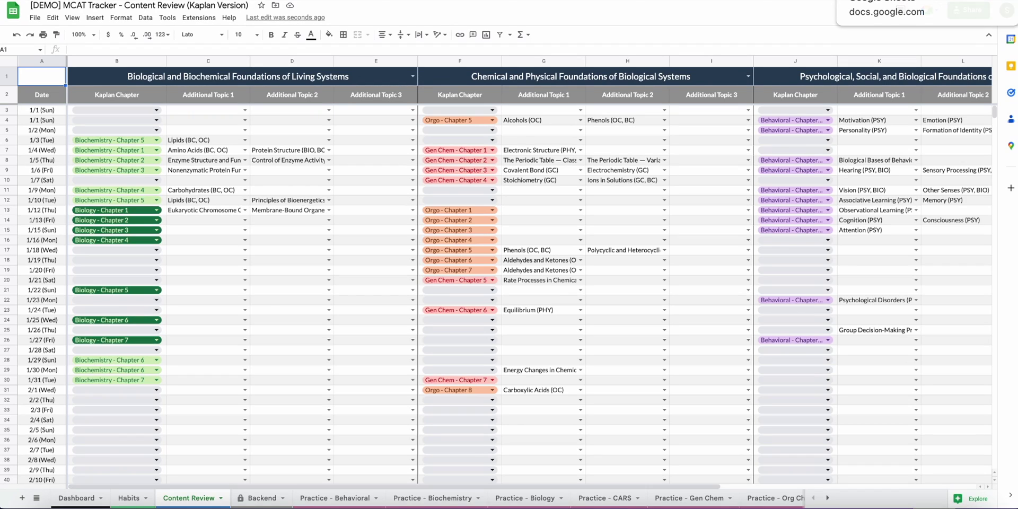
Step: In the personal MCAT spreadsheet, enter 2/7 as the first date in cell A3
{"action": "left_click", "coordinate": [874, 0]}
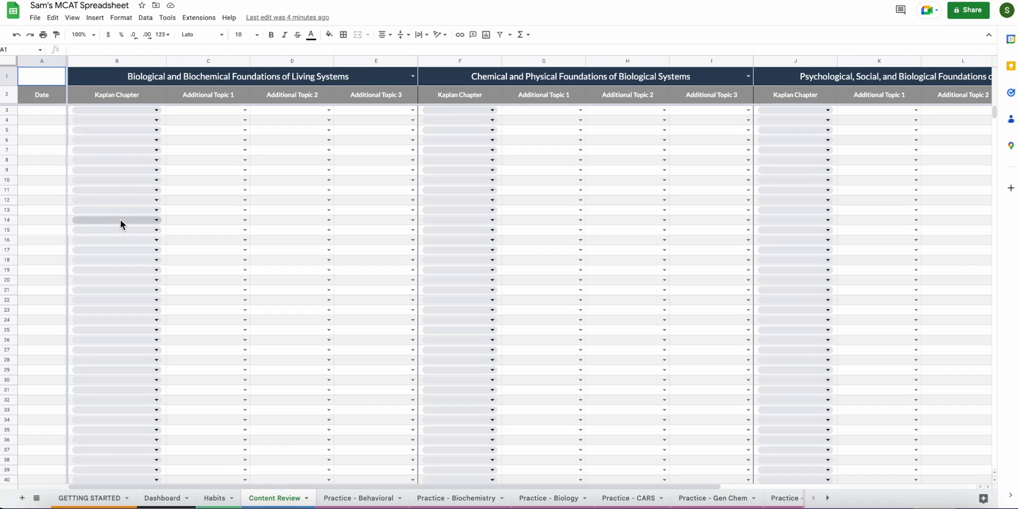
{"action": "left_click", "coordinate": [42, 111]}
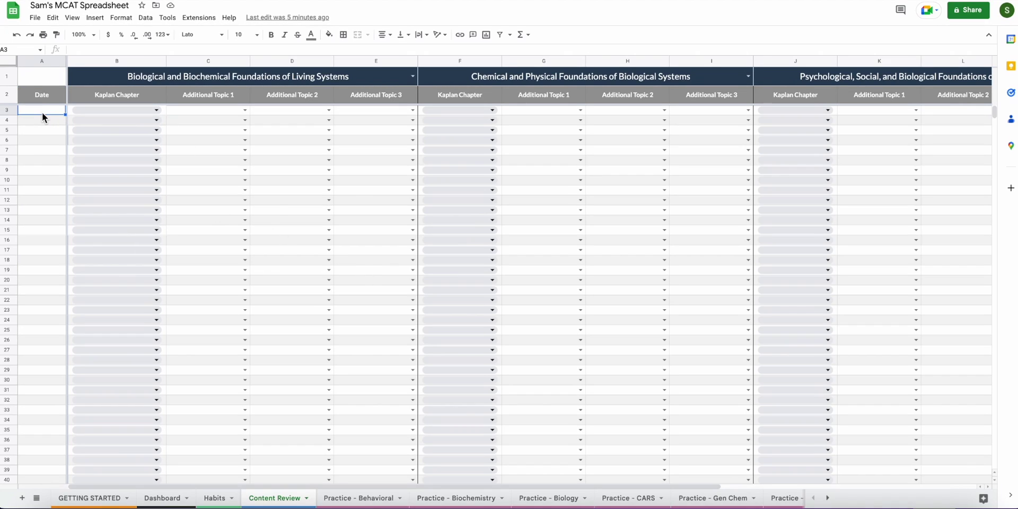
{"action": "type", "text": "2/7"}
{"action": "key", "text": "Return"}
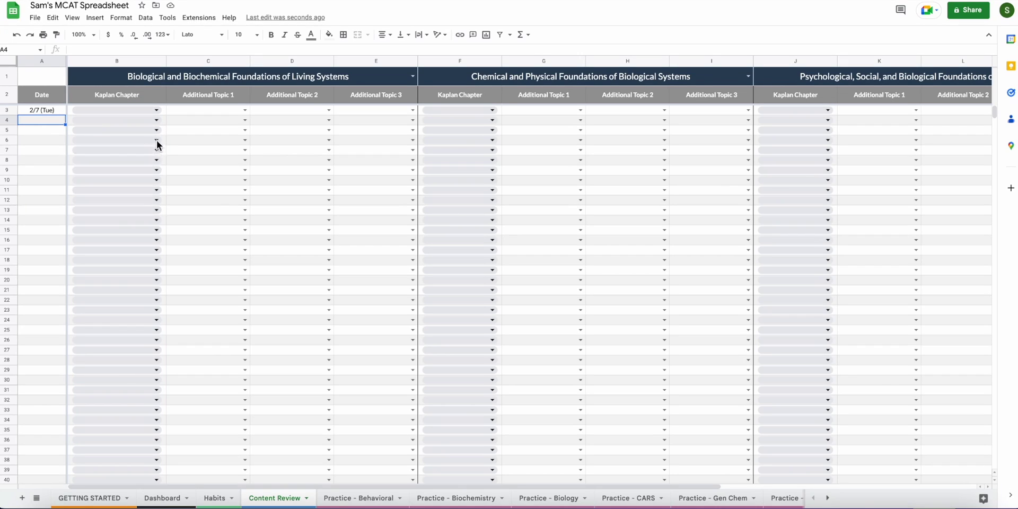
Step: Browse the B3 chapter choices and the C3 additional topic choices without picking any
{"action": "left_click", "coordinate": [157, 111]}
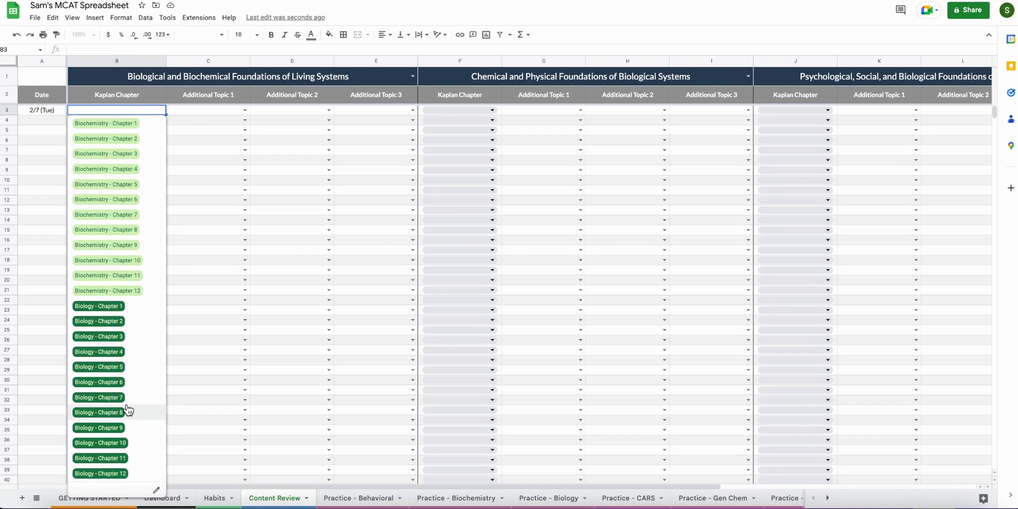
{"action": "left_click", "coordinate": [194, 112]}
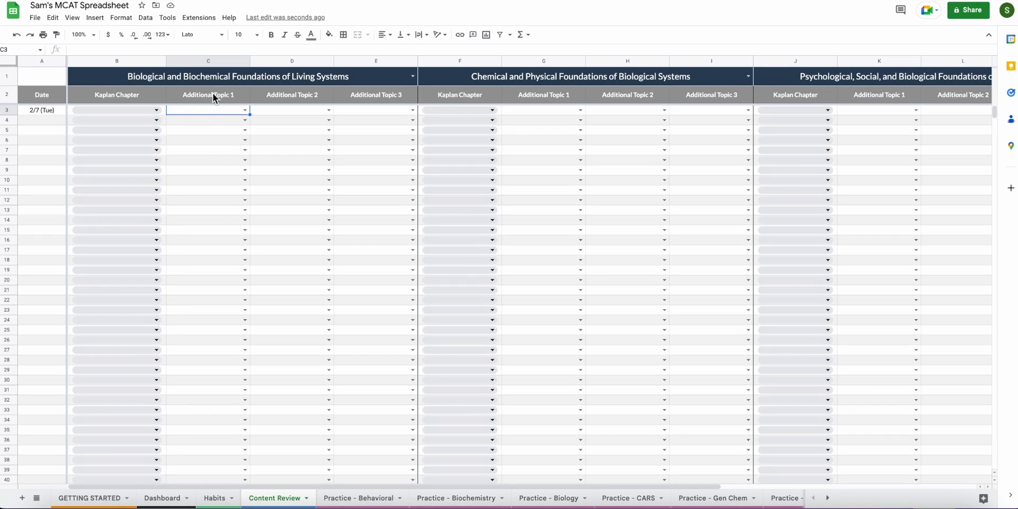
{"action": "left_click", "coordinate": [244, 111]}
{"action": "scroll", "coordinate": [243, 313], "scroll_direction": "down", "scroll_amount": 3}
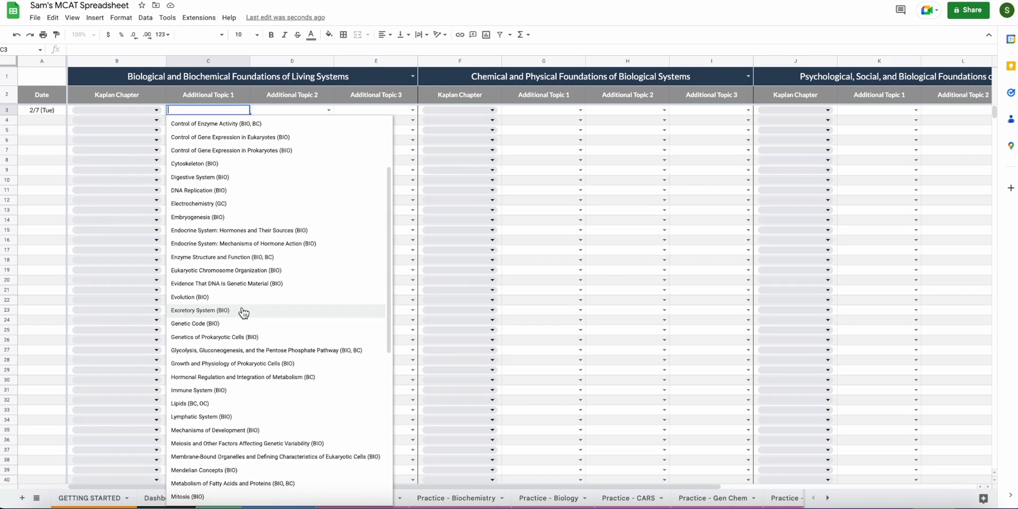
{"action": "scroll", "coordinate": [243, 313], "scroll_direction": "down", "scroll_amount": 6}
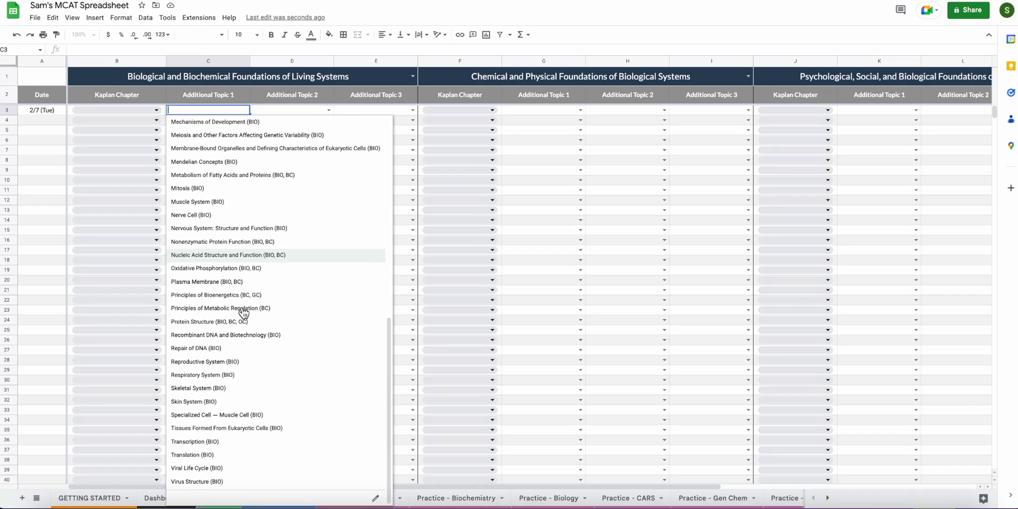
{"action": "scroll", "coordinate": [243, 312], "scroll_direction": "up", "scroll_amount": 10}
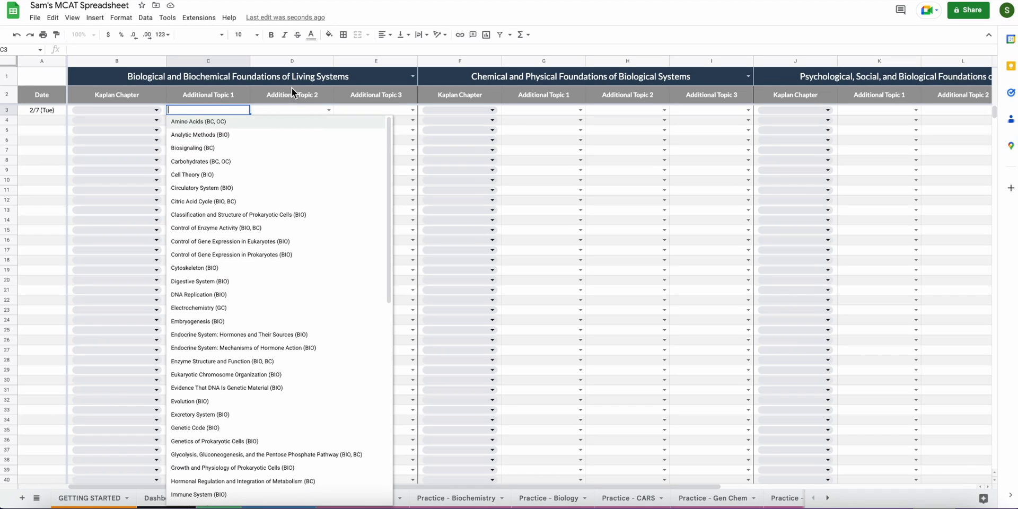
{"action": "left_click", "coordinate": [208, 76]}
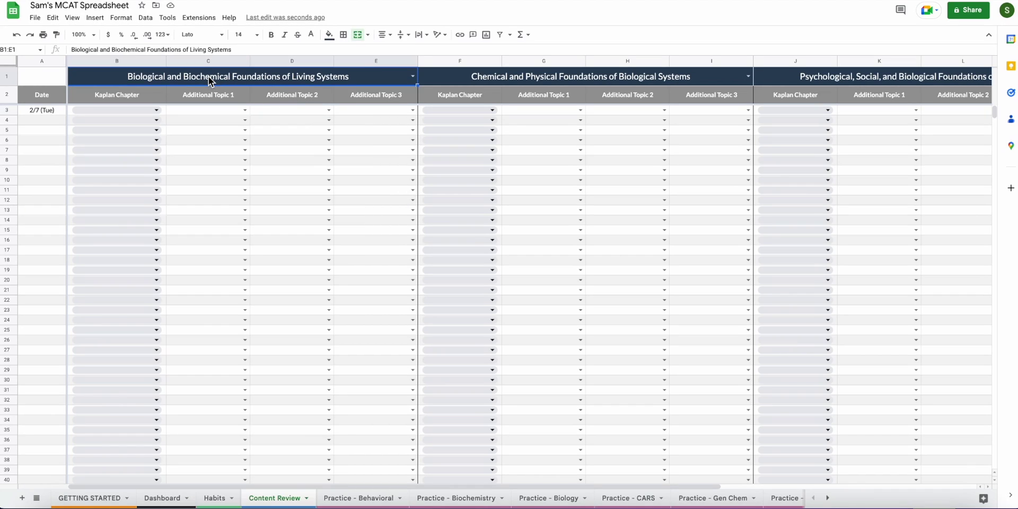
Step: Preview the G3 and K3 topic lists, then log Biochemistry - Chapter 1 in B3
{"action": "left_click", "coordinate": [580, 111]}
{"action": "scroll", "coordinate": [564, 227], "scroll_direction": "down", "scroll_amount": 1}
{"action": "left_click", "coordinate": [906, 111]}
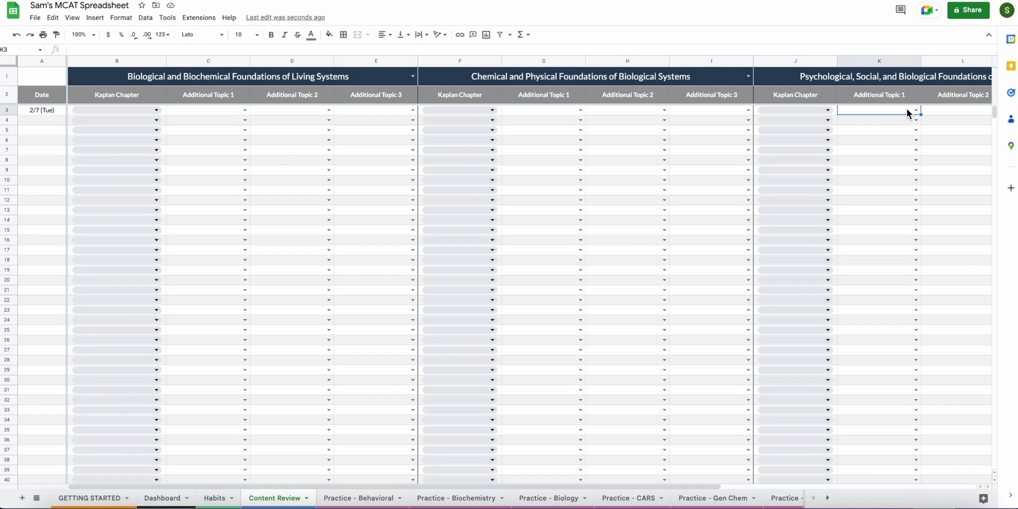
{"action": "left_click", "coordinate": [917, 110]}
{"action": "scroll", "coordinate": [901, 211], "scroll_direction": "down", "scroll_amount": 5}
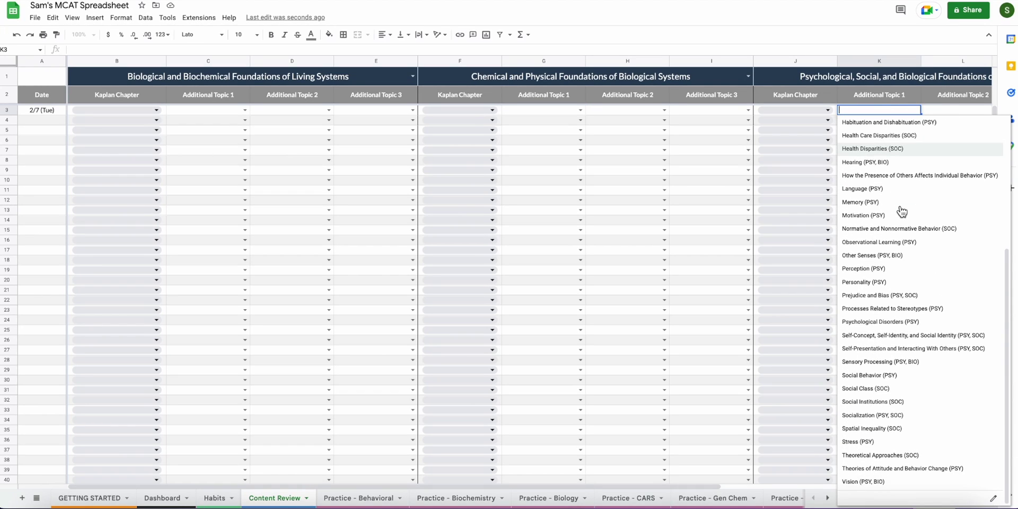
{"action": "scroll", "coordinate": [901, 211], "scroll_direction": "up", "scroll_amount": 5}
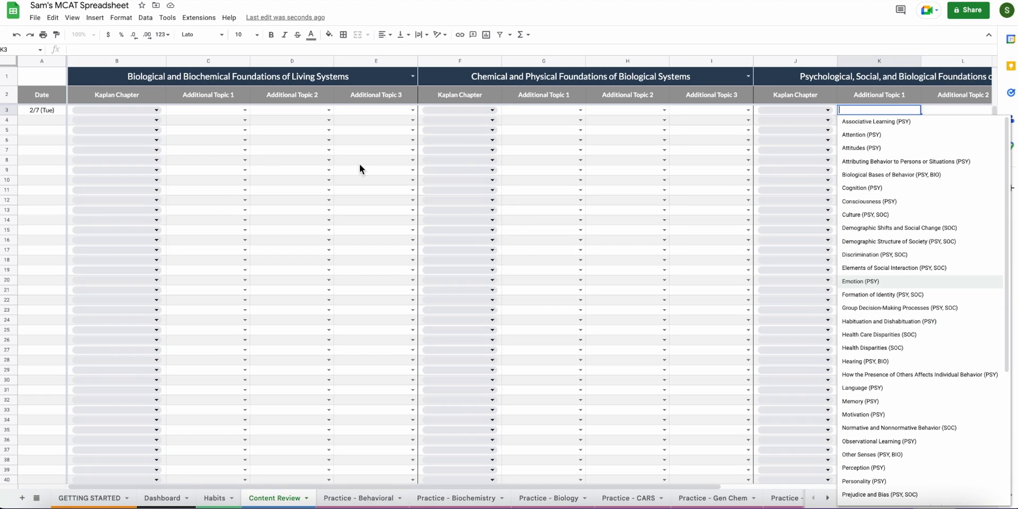
{"action": "left_click", "coordinate": [180, 122]}
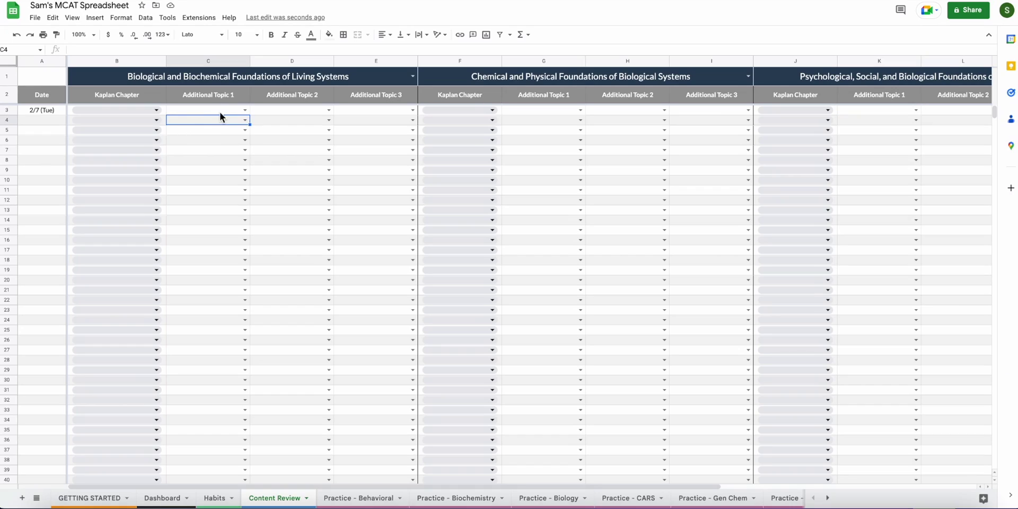
{"action": "left_click", "coordinate": [156, 112]}
{"action": "left_click", "coordinate": [131, 123]}
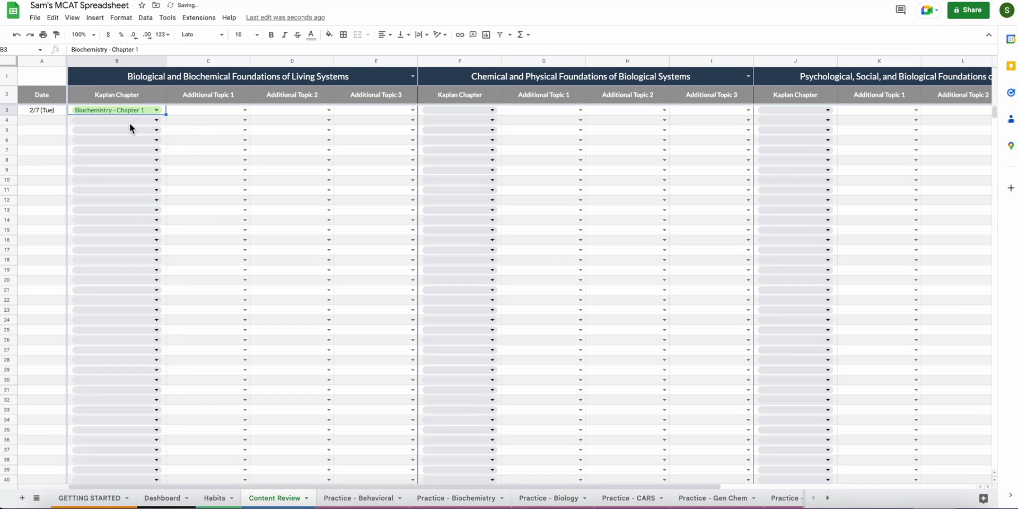
Step: Check the Dashboard's updated stats and return to Content Review
{"action": "left_click", "coordinate": [155, 498]}
{"action": "scroll", "coordinate": [174, 365], "scroll_direction": "down", "scroll_amount": 5}
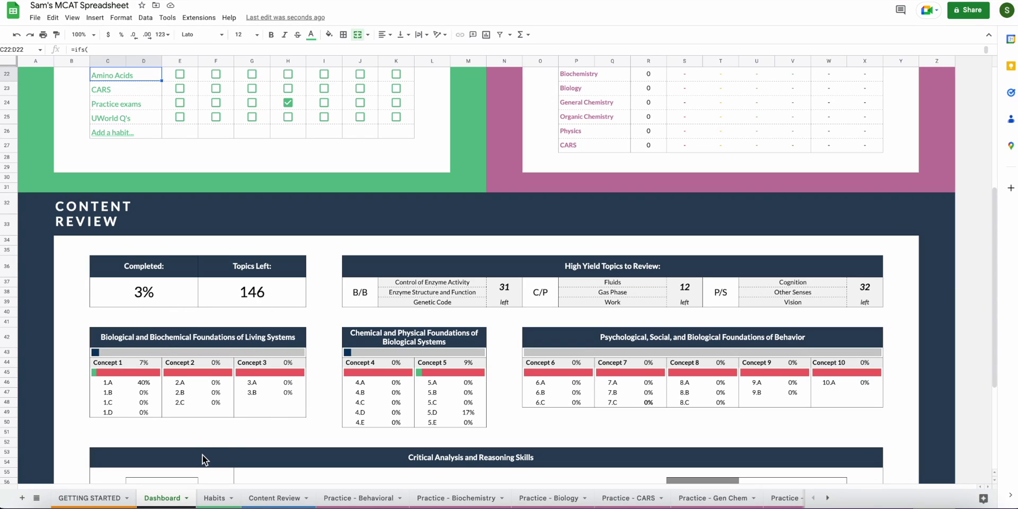
{"action": "left_click", "coordinate": [266, 498]}
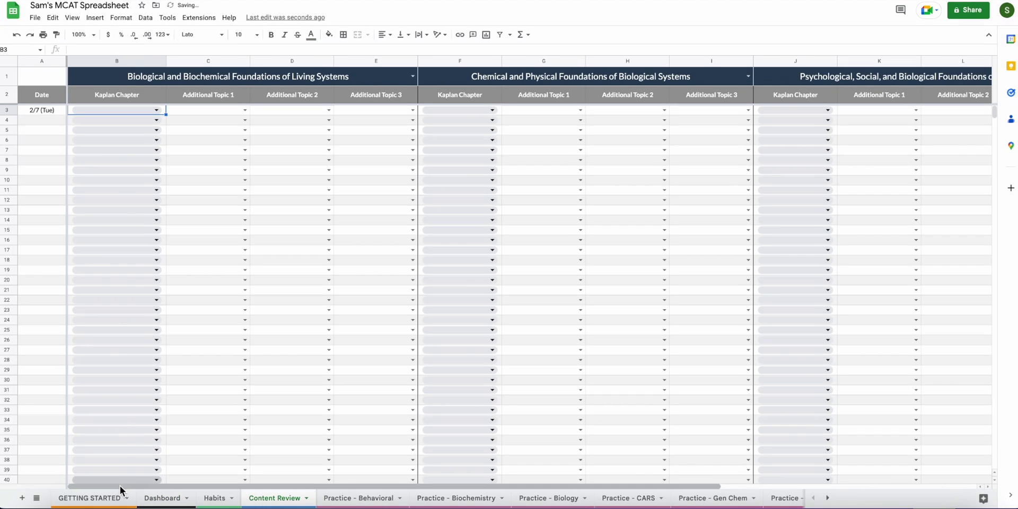
Step: Log Amino Acids (BC, OC) in C3 and confirm Dashboard completion reaches 1%
{"action": "left_click", "coordinate": [244, 110]}
{"action": "left_click", "coordinate": [226, 122]}
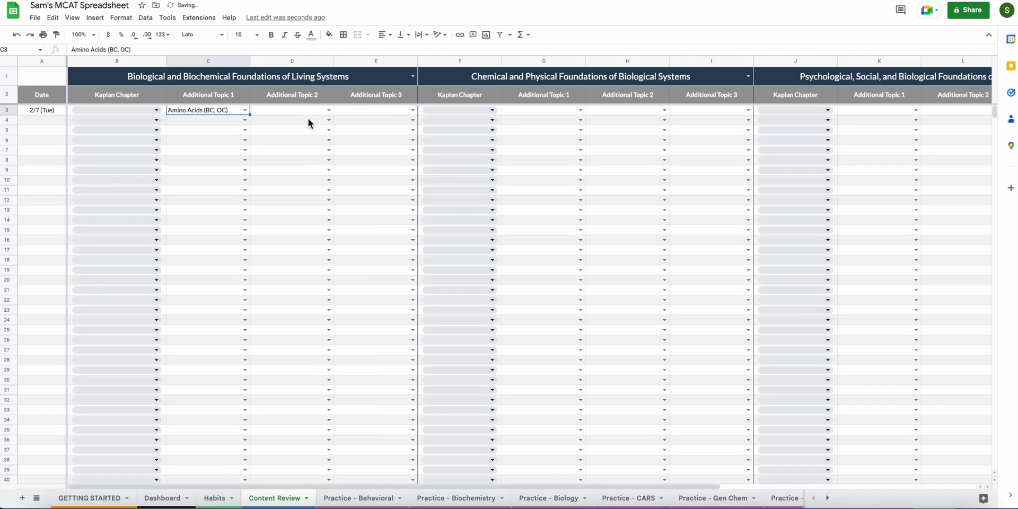
{"action": "left_click", "coordinate": [165, 499]}
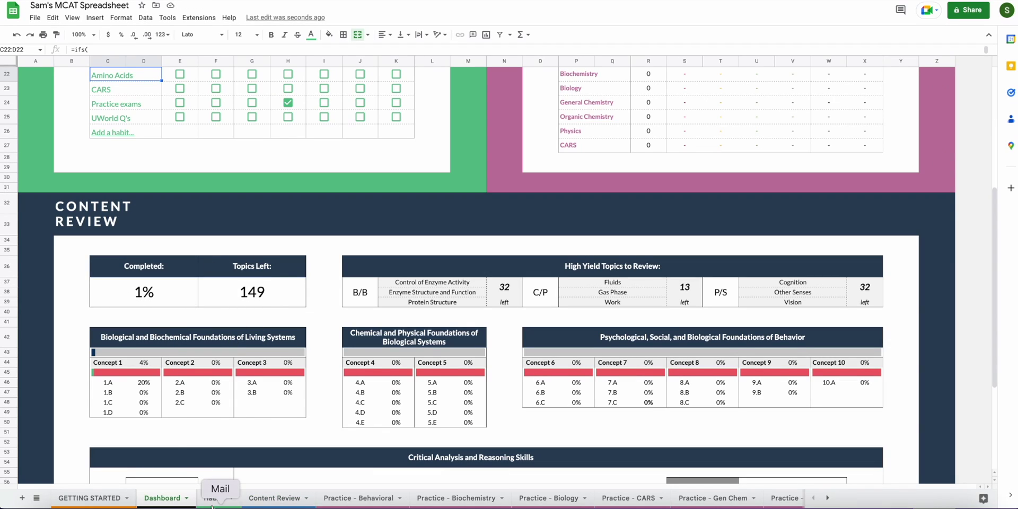
{"action": "left_click", "coordinate": [274, 497]}
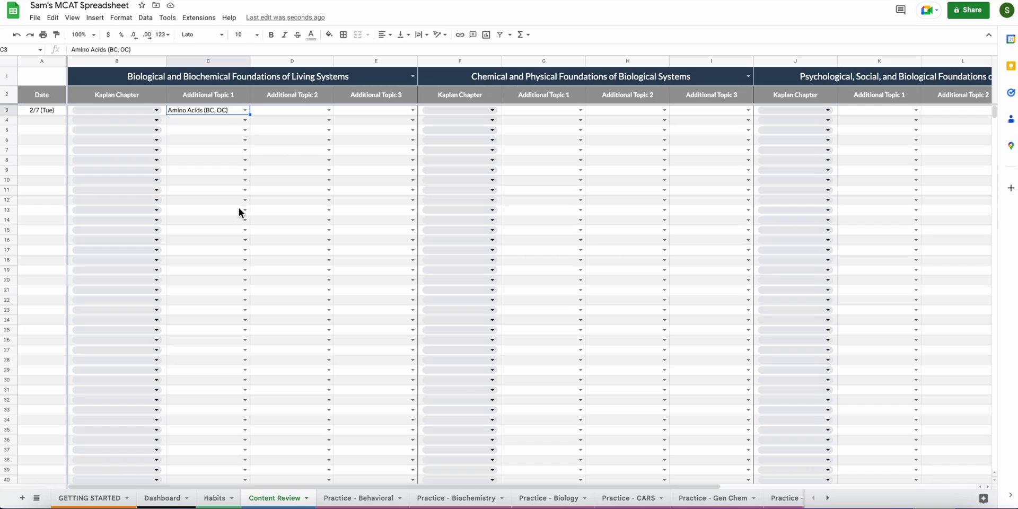
{"action": "left_click", "coordinate": [329, 109]}
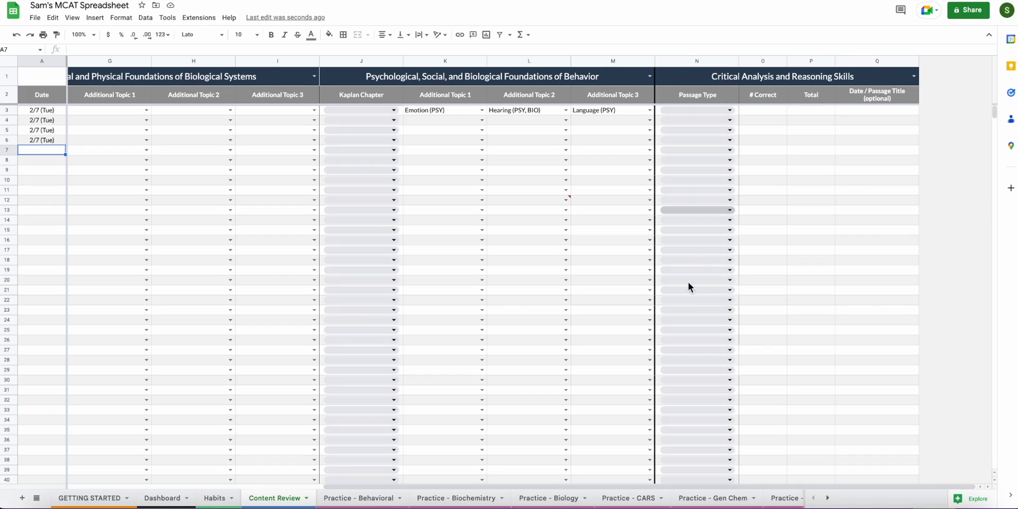
Step: Scroll Content Review right to reveal the CARS Passage Type, # Correct and Total columns
{"action": "scroll", "coordinate": [615, 272], "scroll_direction": "left", "scroll_amount": 8}
{"action": "scroll", "coordinate": [616, 272], "scroll_direction": "down", "scroll_amount": 1}
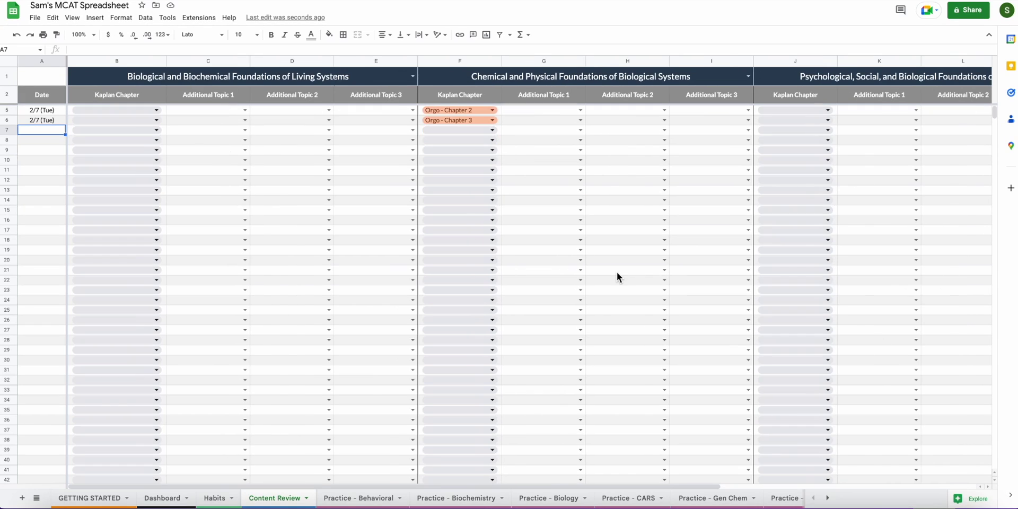
{"action": "scroll", "coordinate": [616, 272], "scroll_direction": "up", "scroll_amount": 1}
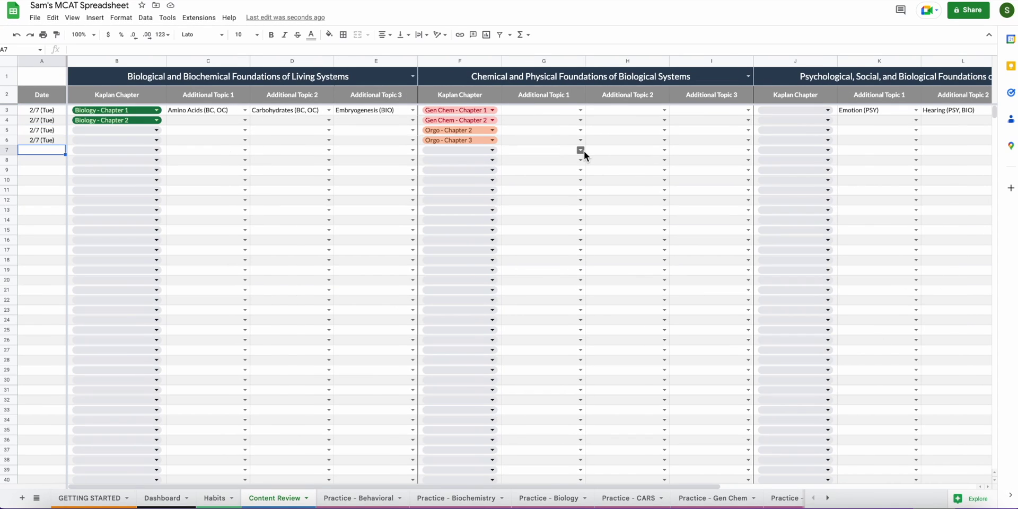
{"action": "scroll", "coordinate": [584, 150], "scroll_direction": "right", "scroll_amount": 8}
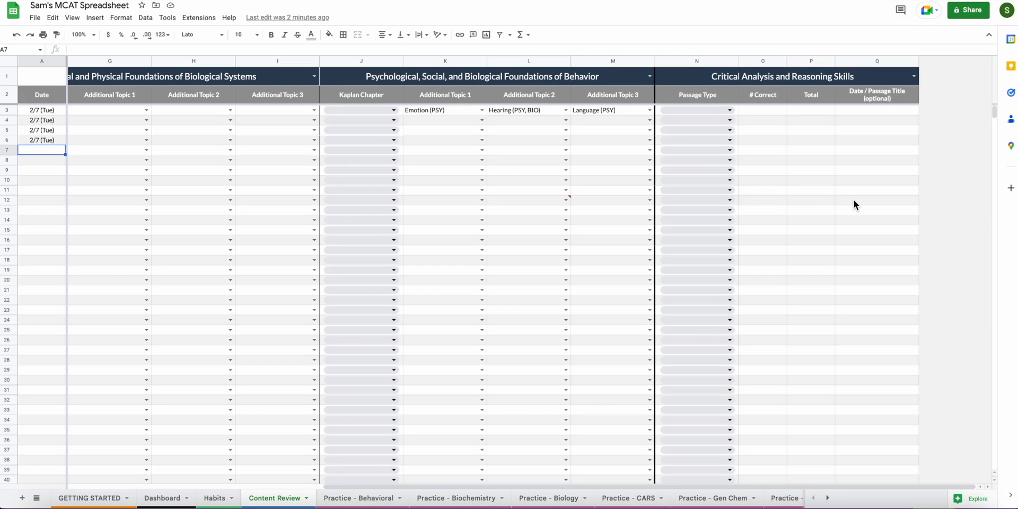
{"action": "scroll", "coordinate": [763, 195], "scroll_direction": "left", "scroll_amount": 2}
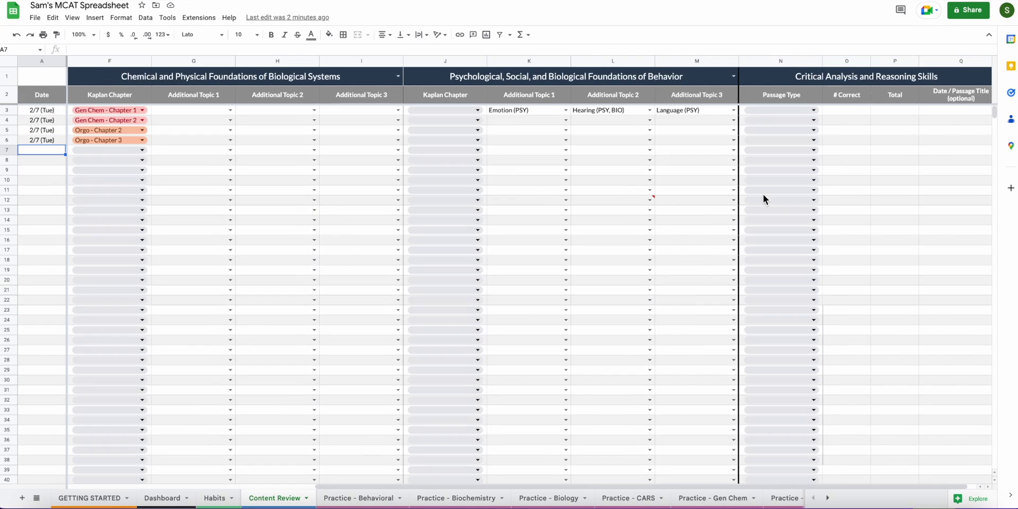
{"action": "scroll", "coordinate": [762, 194], "scroll_direction": "right", "scroll_amount": 2}
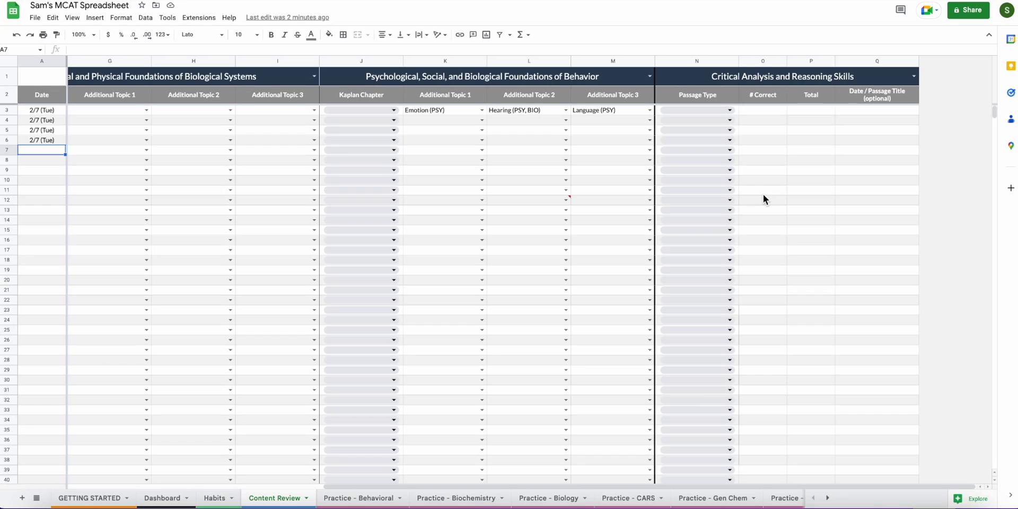
Step: Log the first CARS passage as Jack Westin, 5 correct out of 6, and start its date
{"action": "left_click", "coordinate": [729, 109]}
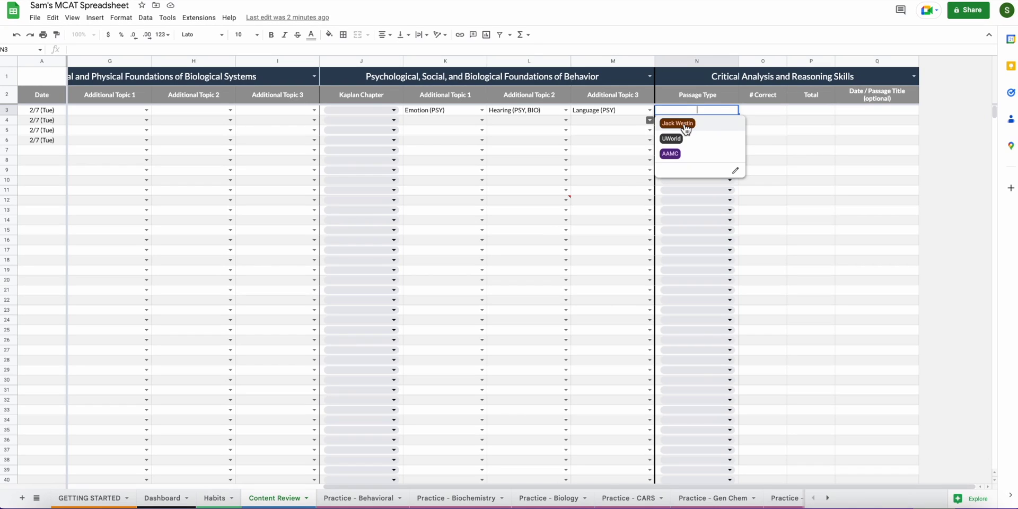
{"action": "left_click", "coordinate": [683, 124]}
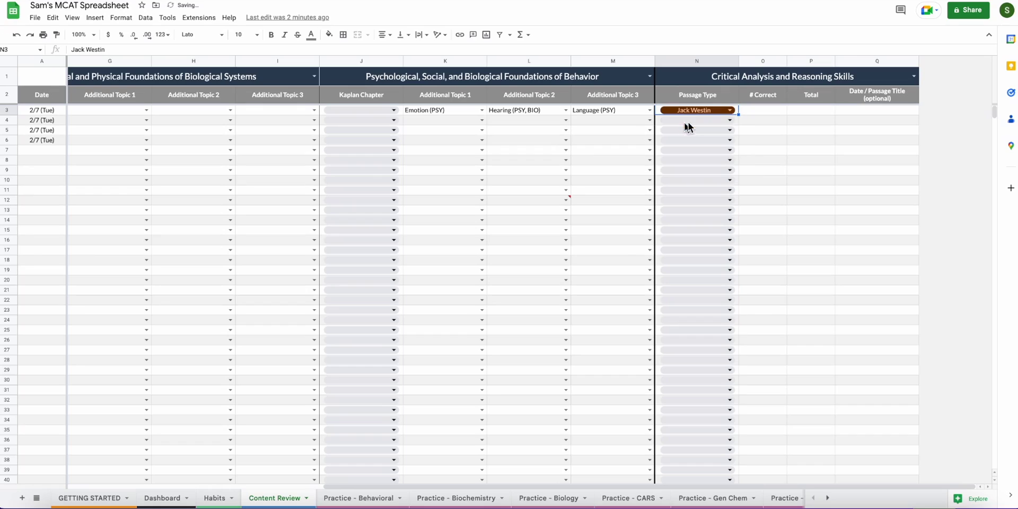
{"action": "left_click", "coordinate": [768, 108]}
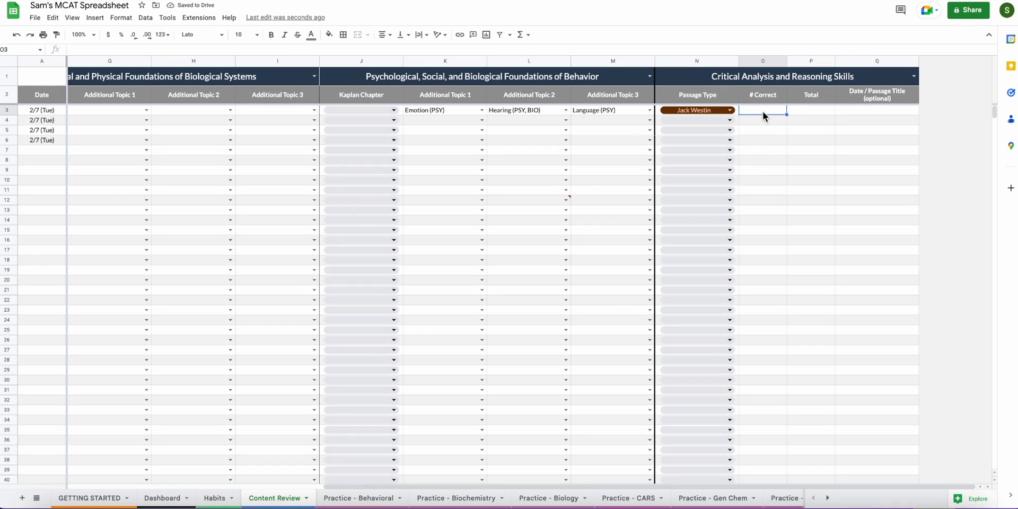
{"action": "left_click", "coordinate": [809, 109]}
{"action": "left_click", "coordinate": [765, 113]}
{"action": "type", "text": "5"}
{"action": "key", "text": "Tab"}
{"action": "type", "text": "6"}
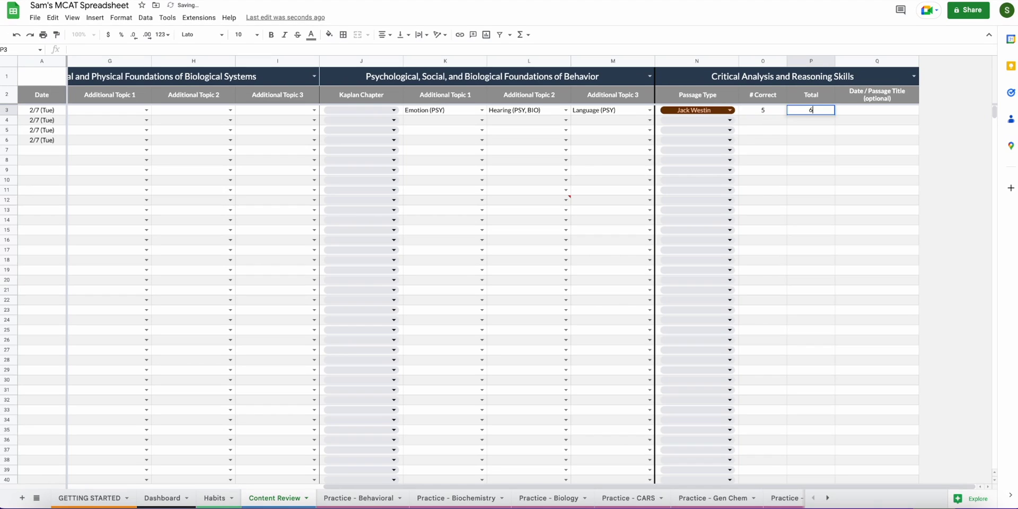
{"action": "left_click", "coordinate": [860, 108]}
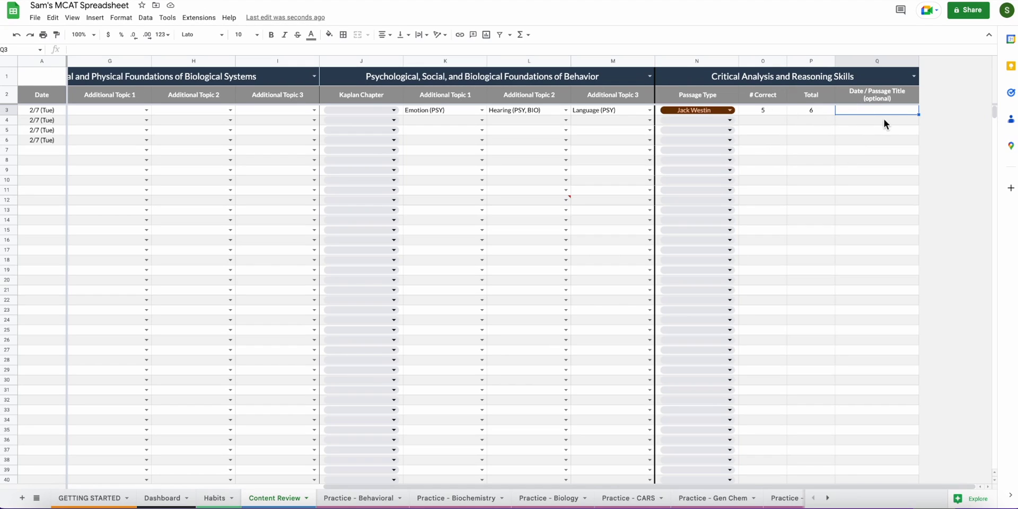
{"action": "double_click", "coordinate": [864, 108]}
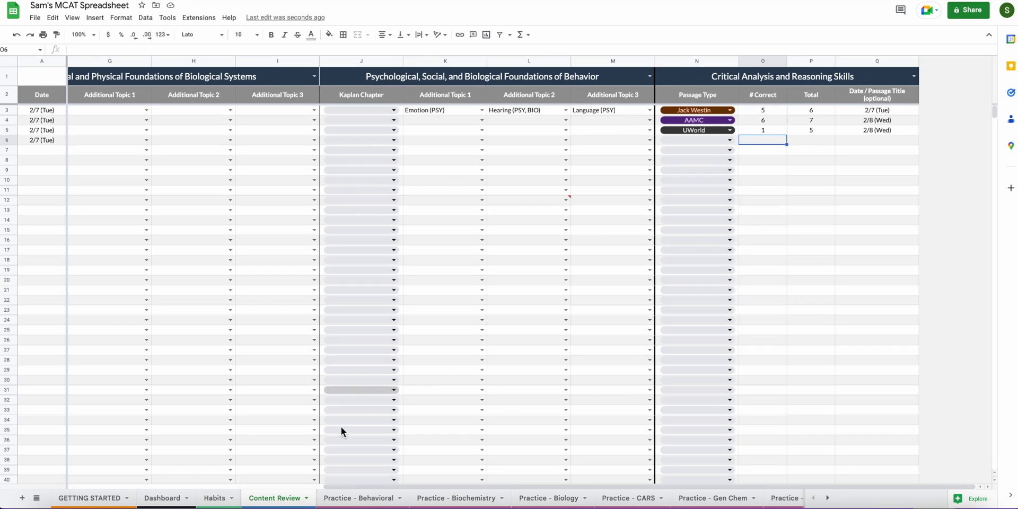
Step: Review the Dashboard's CARS stats with the newly logged passages
{"action": "left_click", "coordinate": [159, 499]}
{"action": "scroll", "coordinate": [351, 364], "scroll_direction": "down", "scroll_amount": 5}
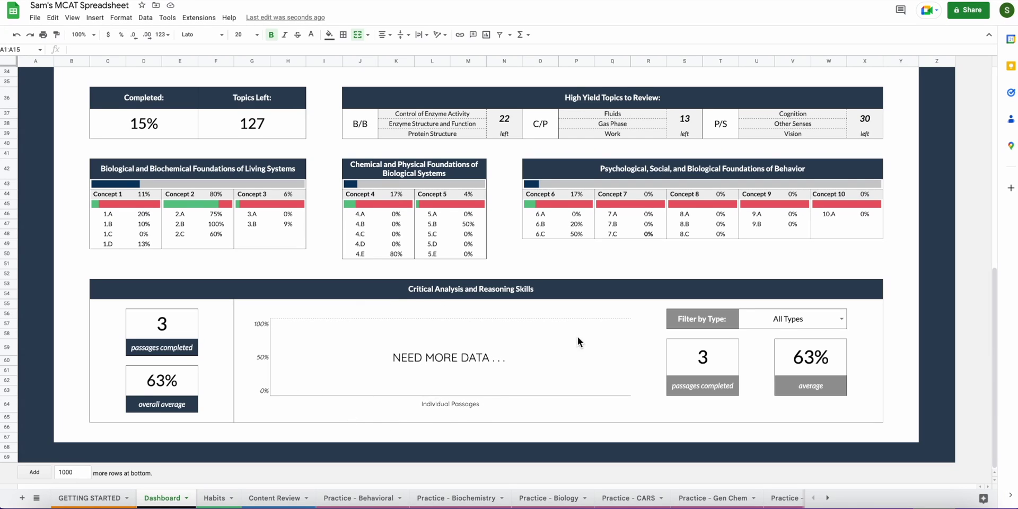
{"action": "scroll", "coordinate": [584, 332], "scroll_direction": "up", "scroll_amount": 4}
{"action": "scroll", "coordinate": [603, 288], "scroll_direction": "down", "scroll_amount": 4}
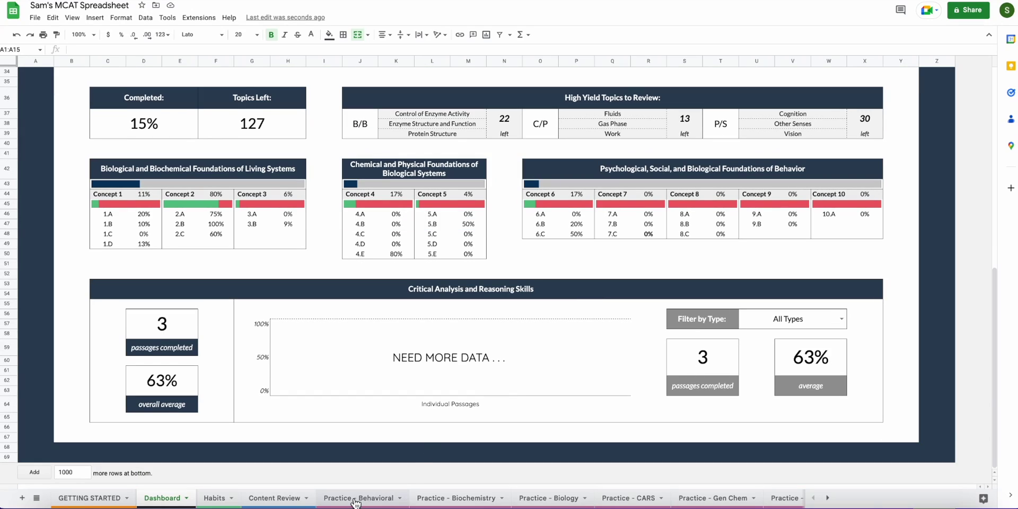
{"action": "left_click", "coordinate": [273, 498]}
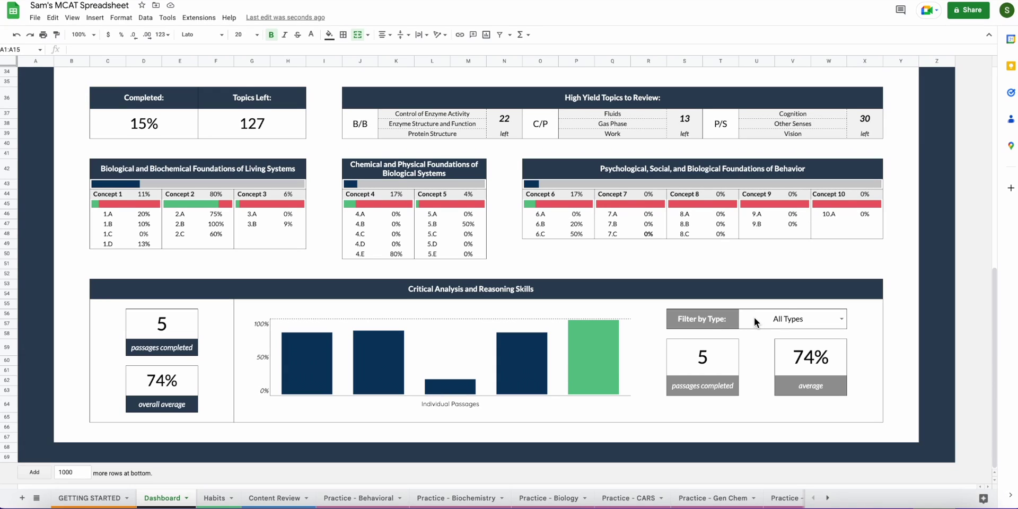
Step: Filter CARS stats by AAMC, then Jack Westin, ending on UWorld (2 passages, 60%)
{"action": "left_click", "coordinate": [841, 319]}
{"action": "left_click", "coordinate": [795, 348]}
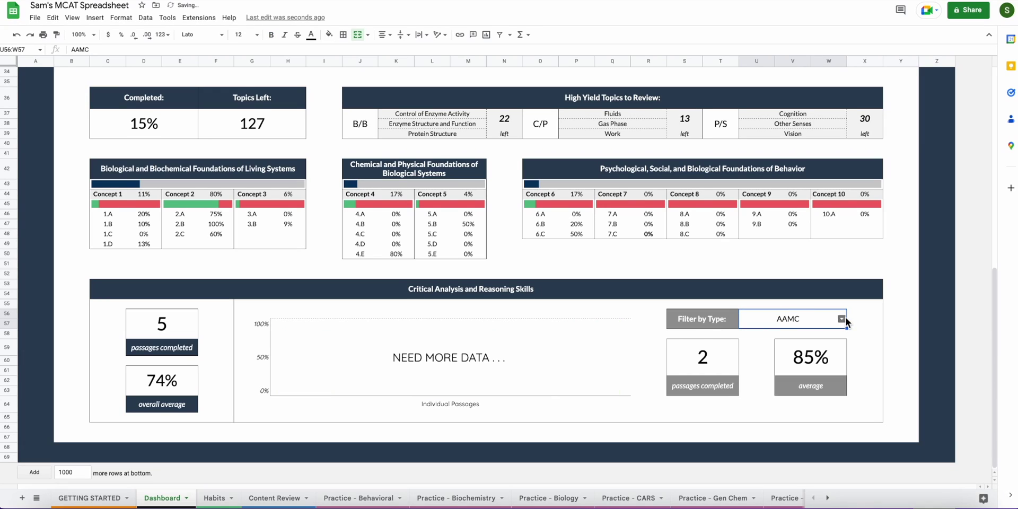
{"action": "left_click", "coordinate": [841, 318]}
{"action": "left_click", "coordinate": [778, 361]}
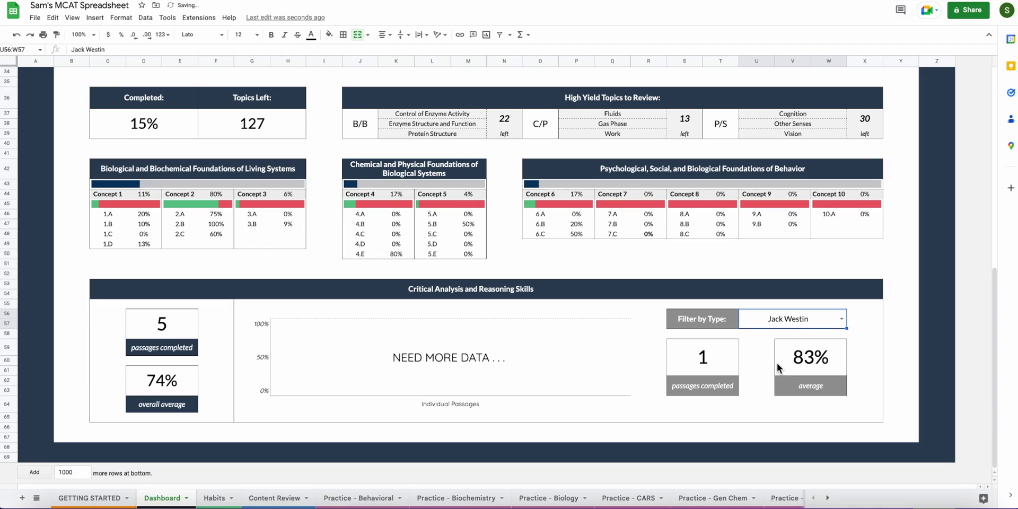
{"action": "left_click", "coordinate": [841, 318]}
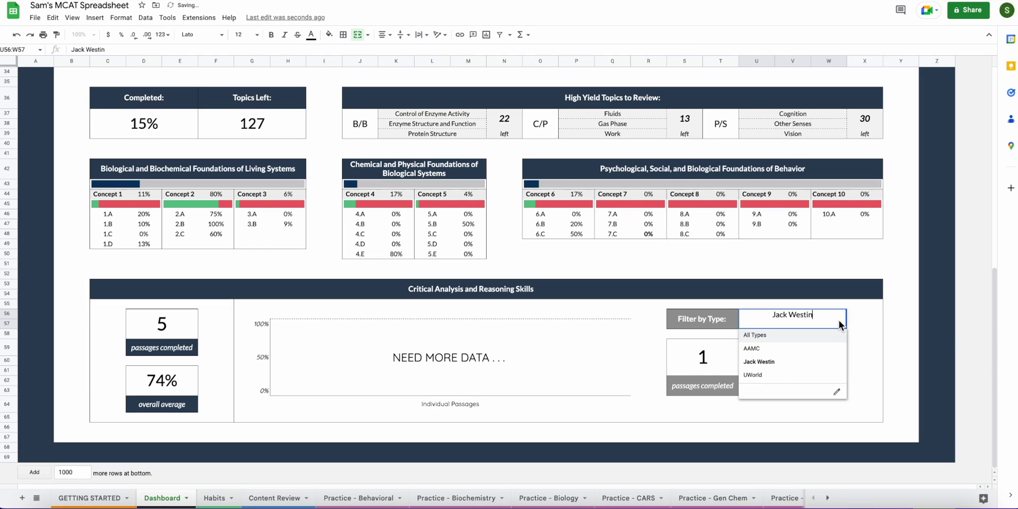
{"action": "left_click", "coordinate": [775, 374]}
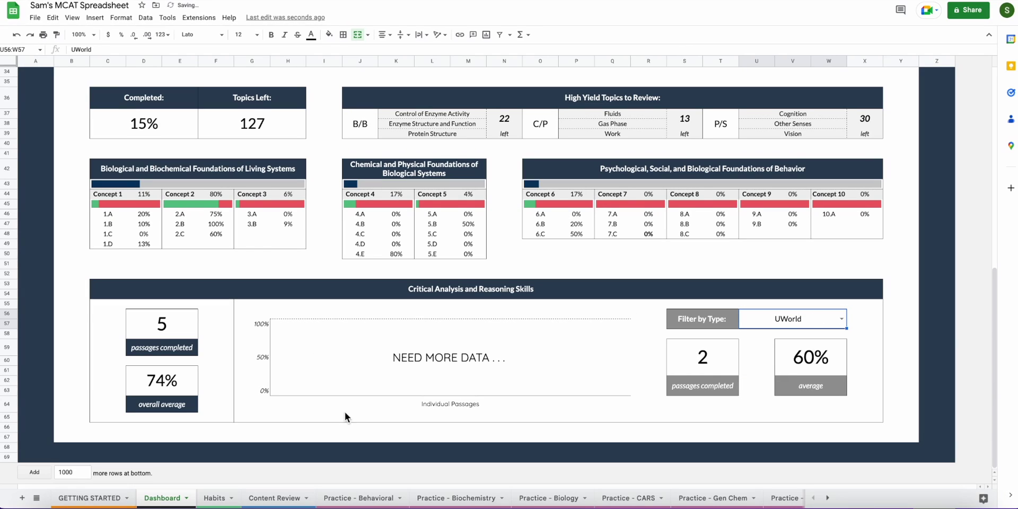
Step: Return to Content Review, then step through the empty Practice tabs from Behavioral to Org Chem
{"action": "scroll", "coordinate": [365, 424], "scroll_direction": "up", "scroll_amount": 10}
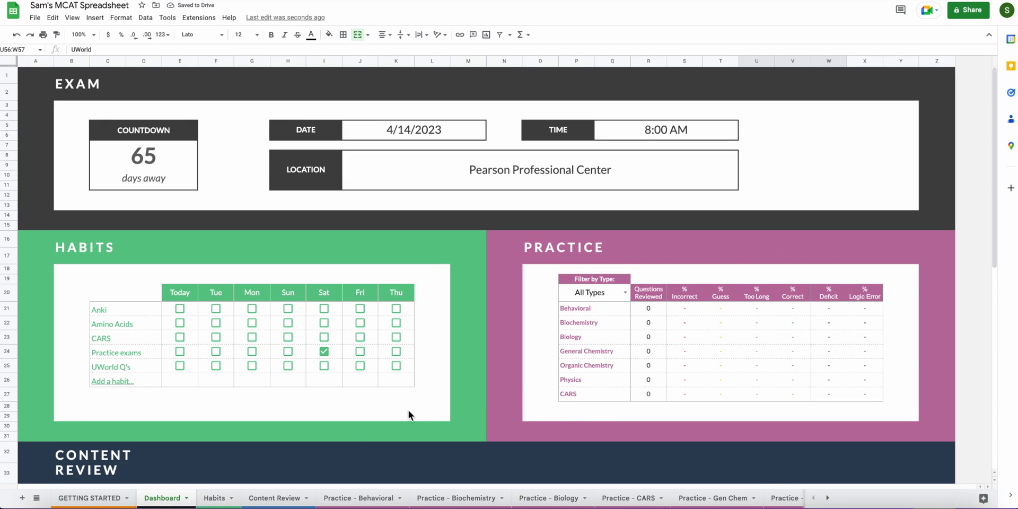
{"action": "left_click", "coordinate": [274, 497]}
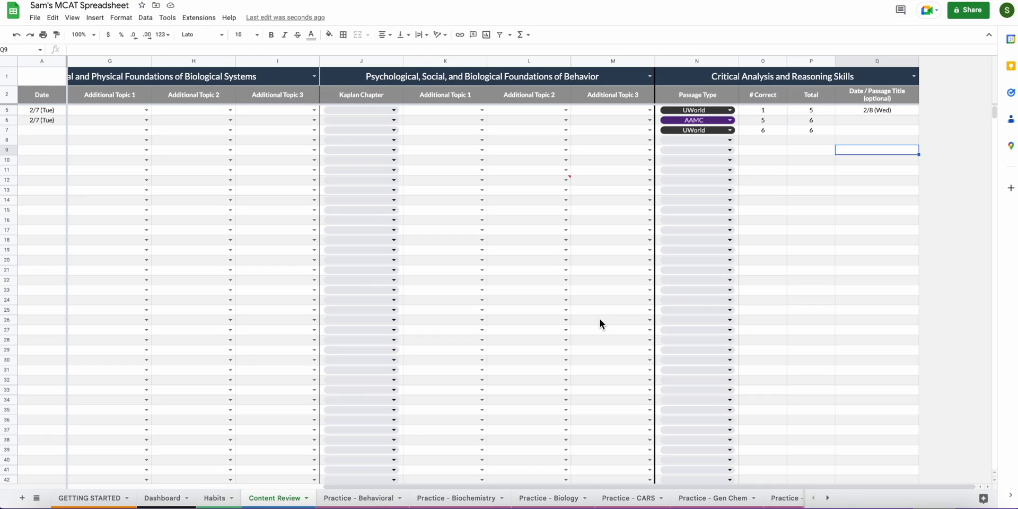
{"action": "scroll", "coordinate": [310, 387], "scroll_direction": "left", "scroll_amount": 8}
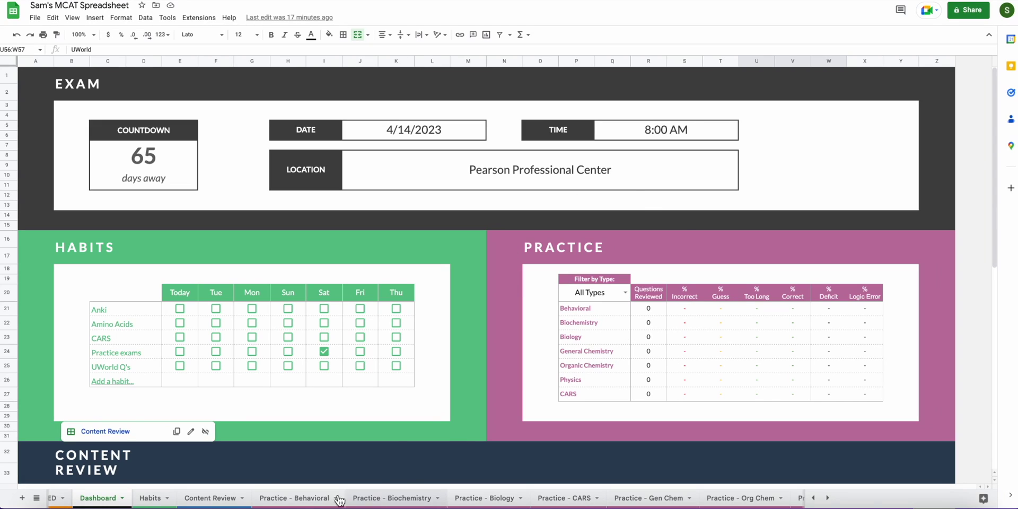
{"action": "left_click", "coordinate": [299, 499]}
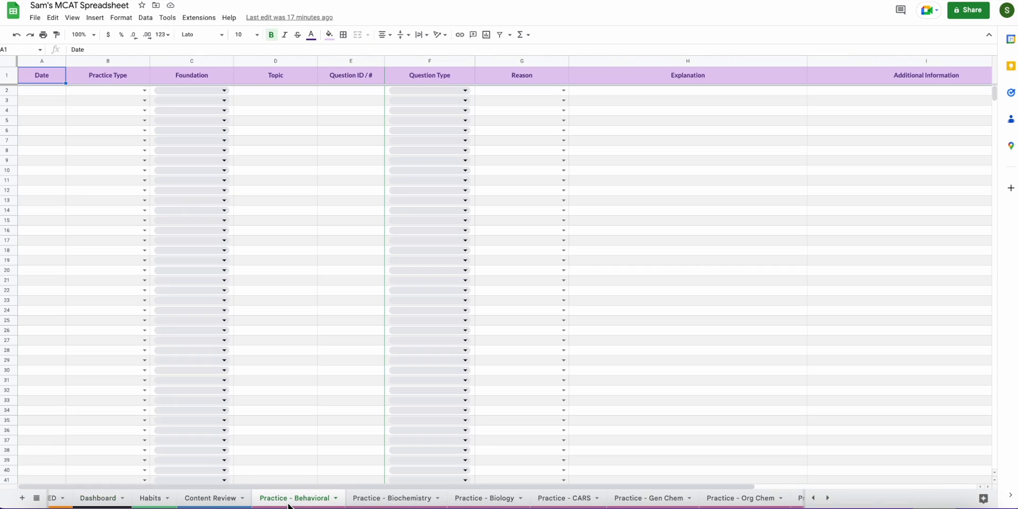
{"action": "left_click", "coordinate": [386, 498]}
{"action": "left_click", "coordinate": [478, 498]}
{"action": "left_click", "coordinate": [563, 498]}
{"action": "left_click", "coordinate": [636, 498]}
{"action": "left_click", "coordinate": [724, 500]}
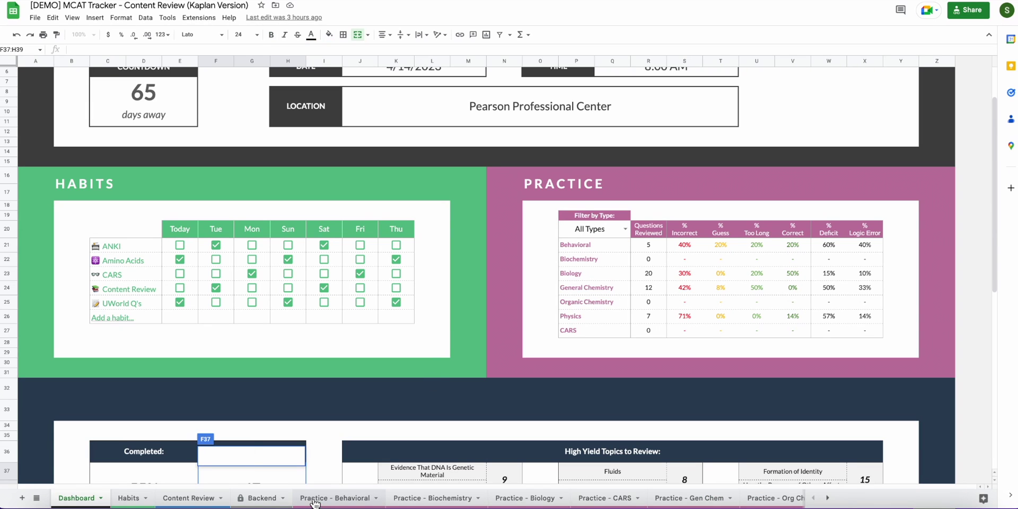
Step: Undo the accidental Topics Left edit and page through the demo's Practice Behavioral, Biochemistry and Biology logs
{"action": "key", "text": "ctrl+z"}
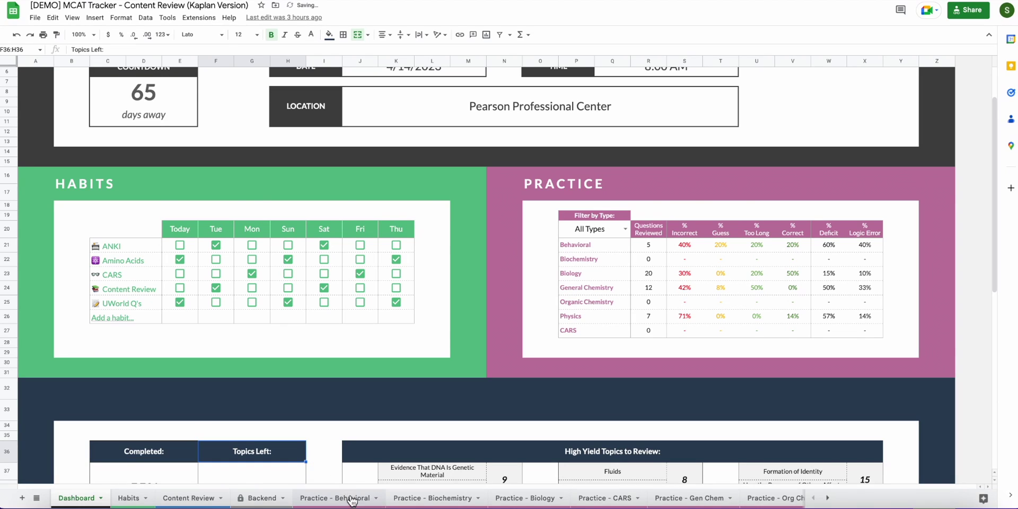
{"action": "left_click", "coordinate": [351, 499]}
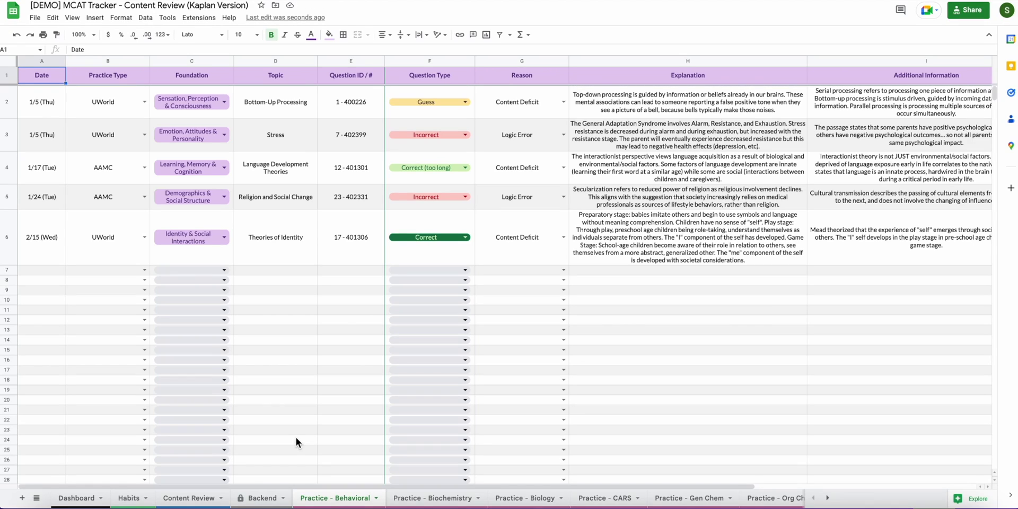
{"action": "left_click", "coordinate": [403, 498]}
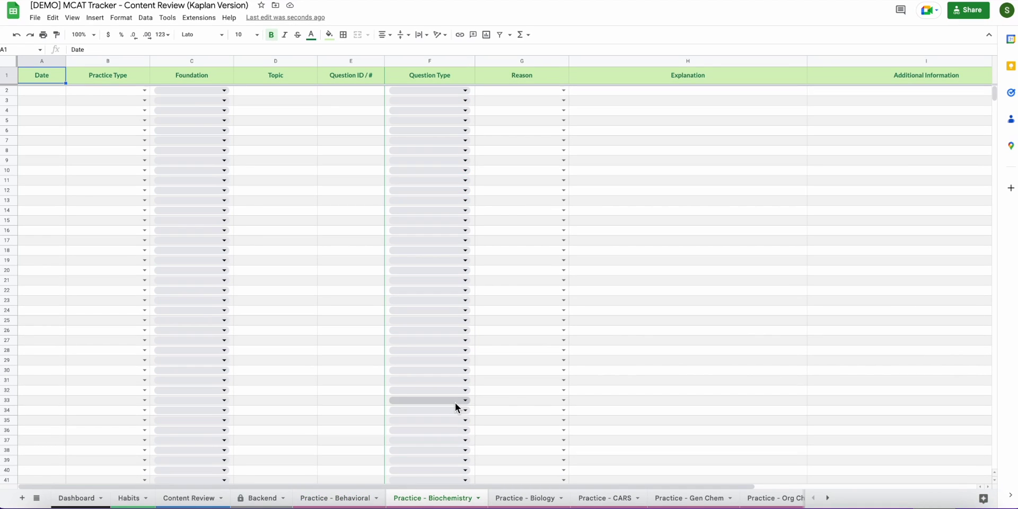
{"action": "left_click", "coordinate": [506, 489]}
{"action": "left_click", "coordinate": [326, 499]}
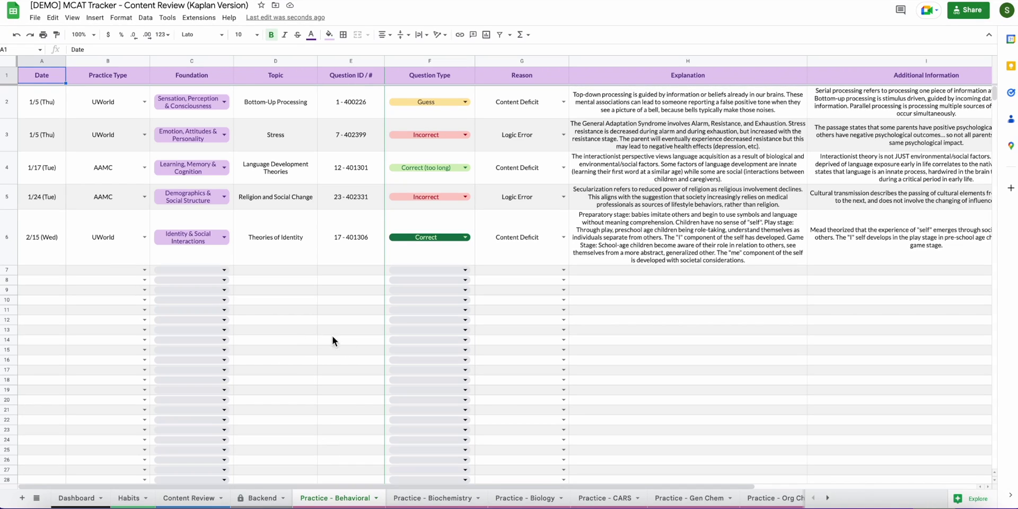
{"action": "left_click", "coordinate": [414, 504]}
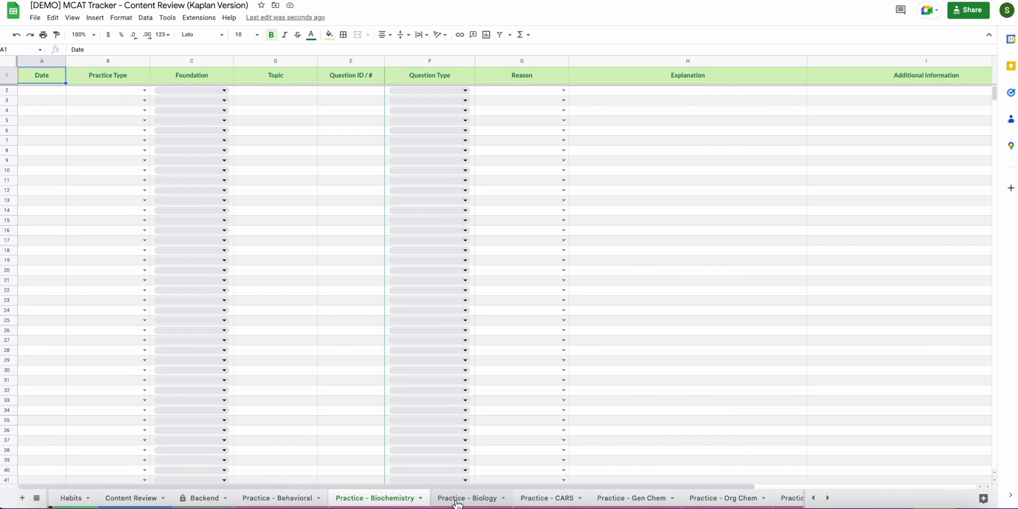
{"action": "left_click", "coordinate": [457, 501]}
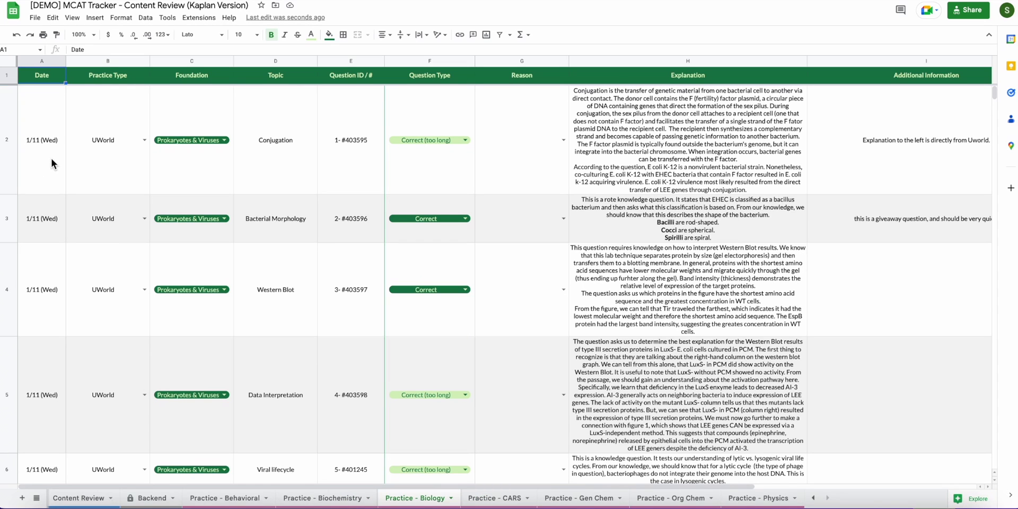
{"action": "left_click", "coordinate": [143, 139]}
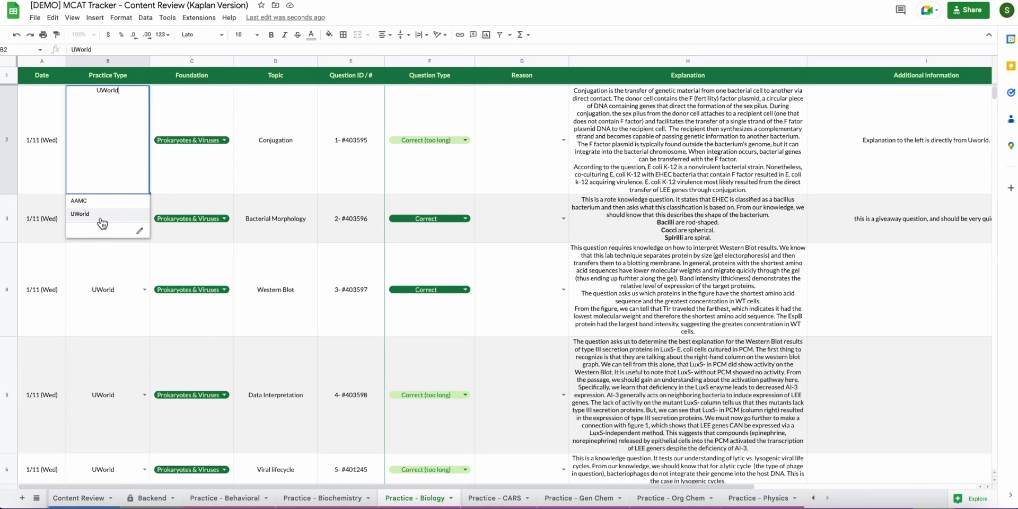
{"action": "key", "text": "Escape"}
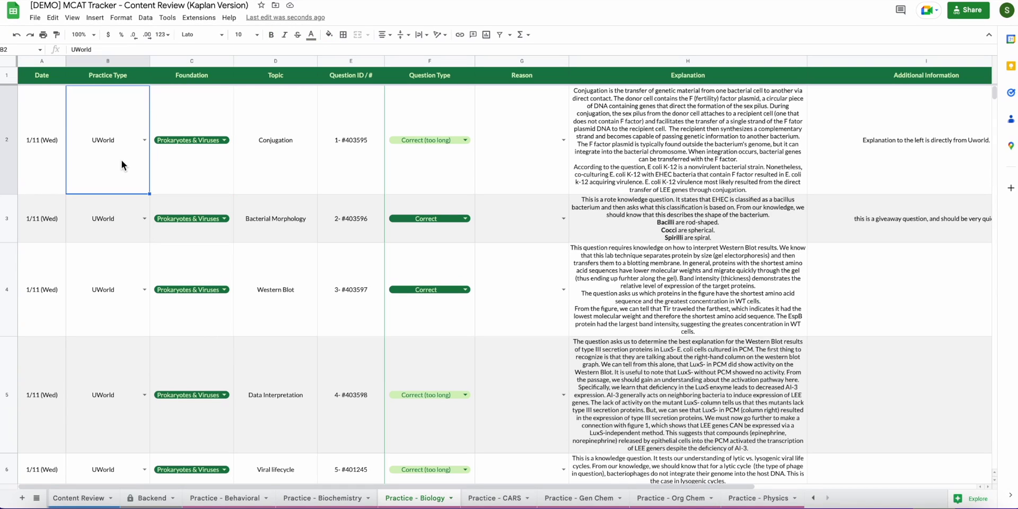
{"action": "left_click", "coordinate": [144, 140]}
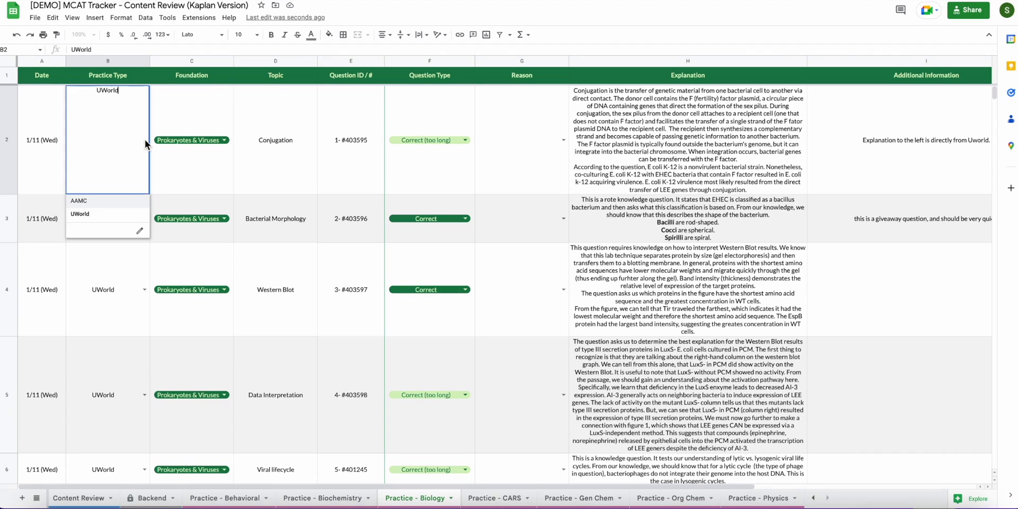
{"action": "left_click", "coordinate": [161, 158]}
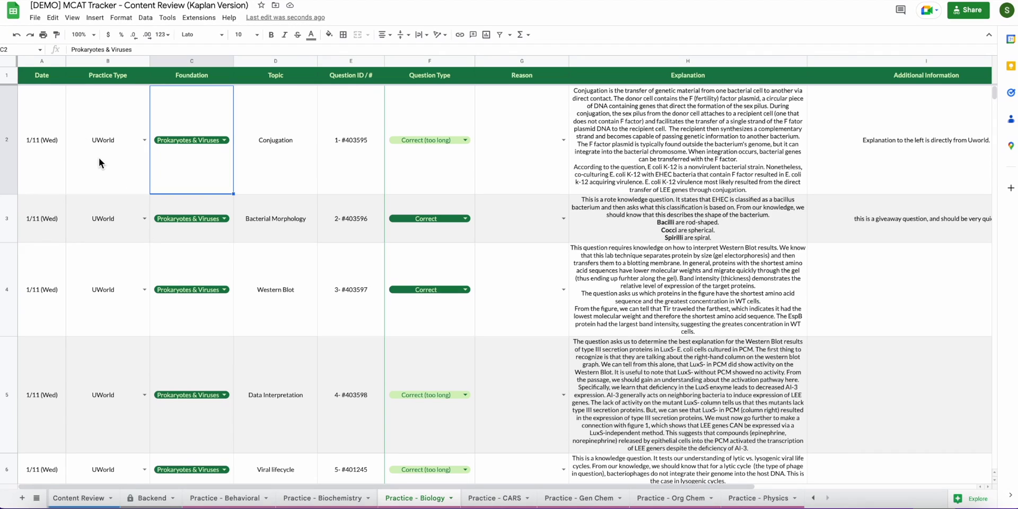
{"action": "left_click", "coordinate": [118, 163]}
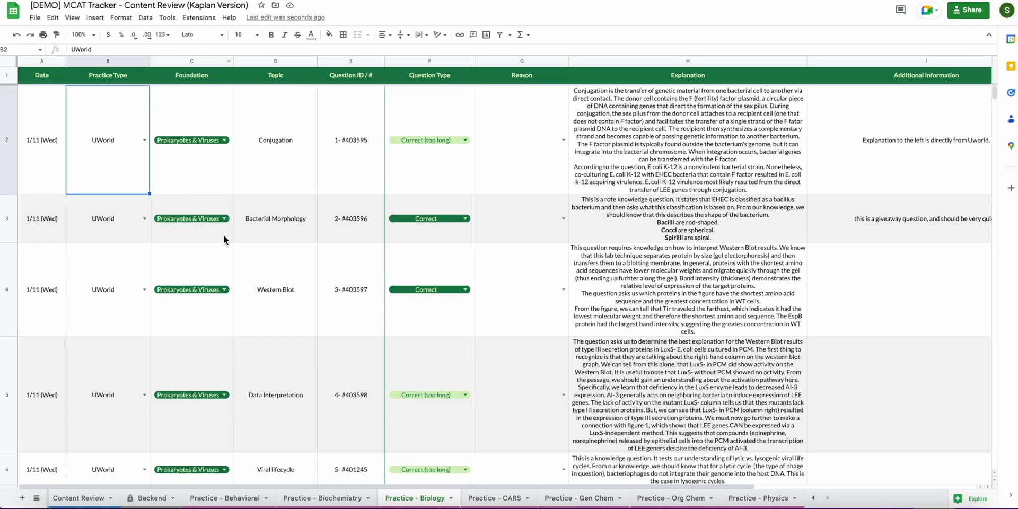
{"action": "left_click", "coordinate": [205, 112]}
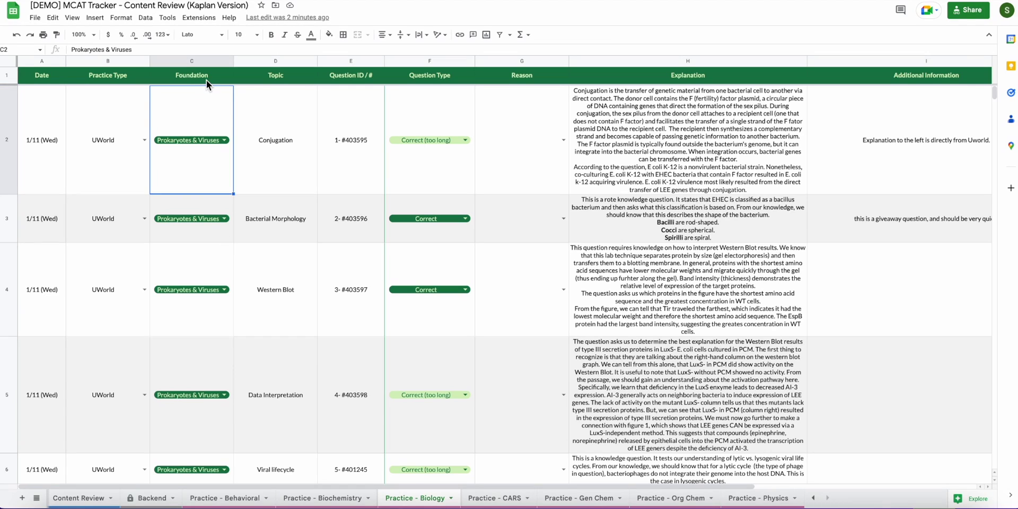
{"action": "double_click", "coordinate": [226, 140]}
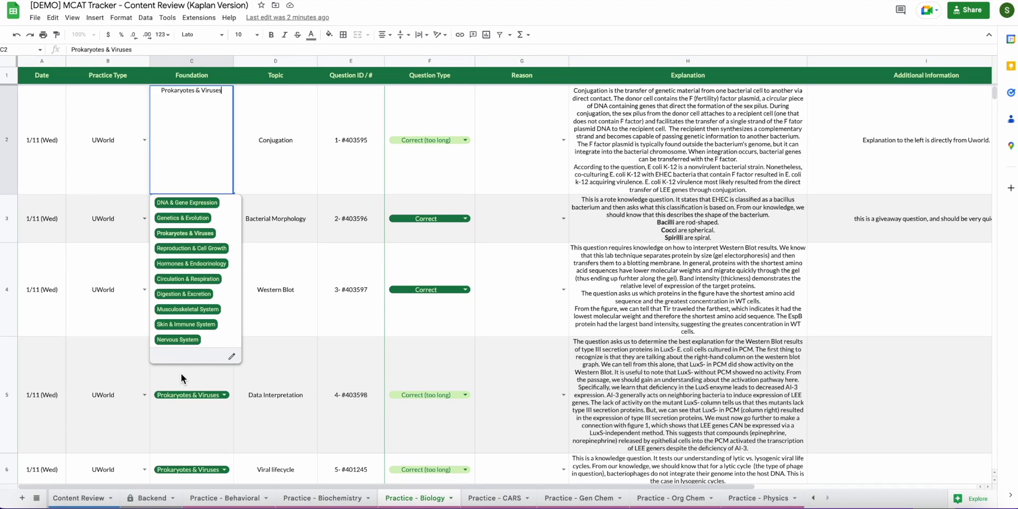
{"action": "left_click", "coordinate": [257, 168]}
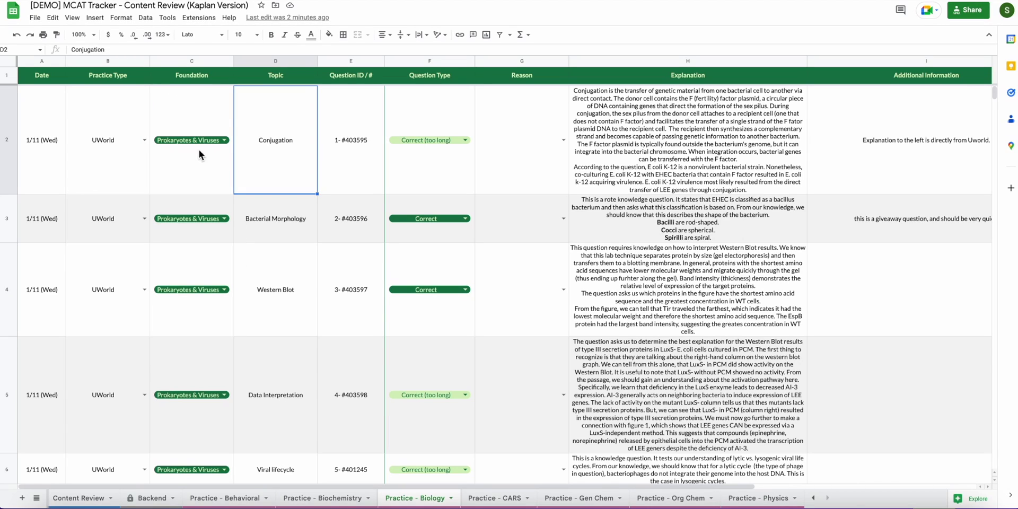
{"action": "scroll", "coordinate": [238, 163], "scroll_direction": "right", "scroll_amount": 2}
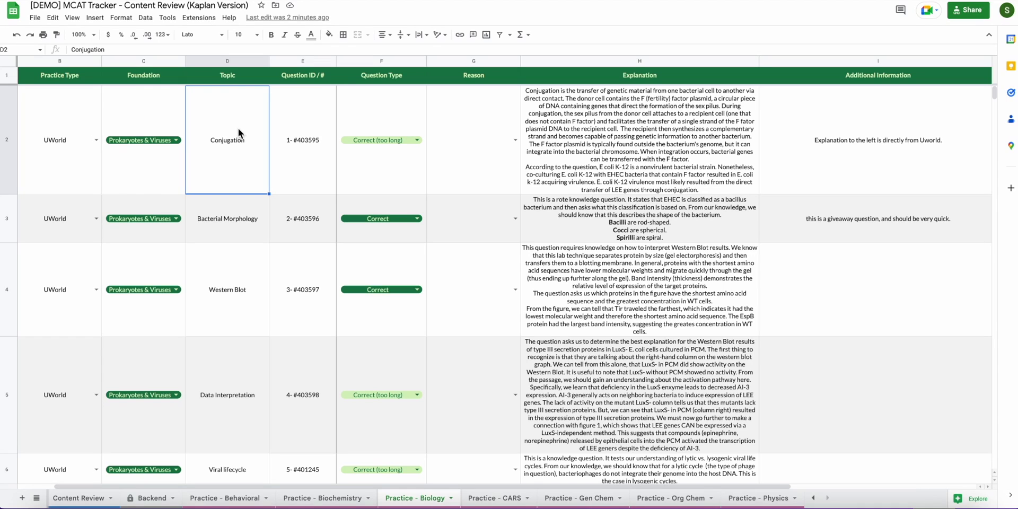
{"action": "left_click", "coordinate": [321, 168]}
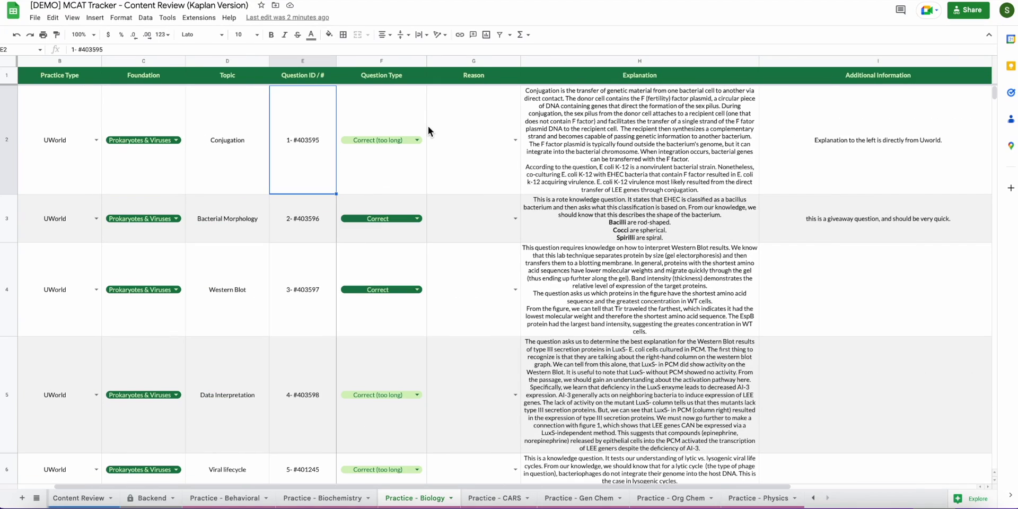
{"action": "double_click", "coordinate": [415, 141]}
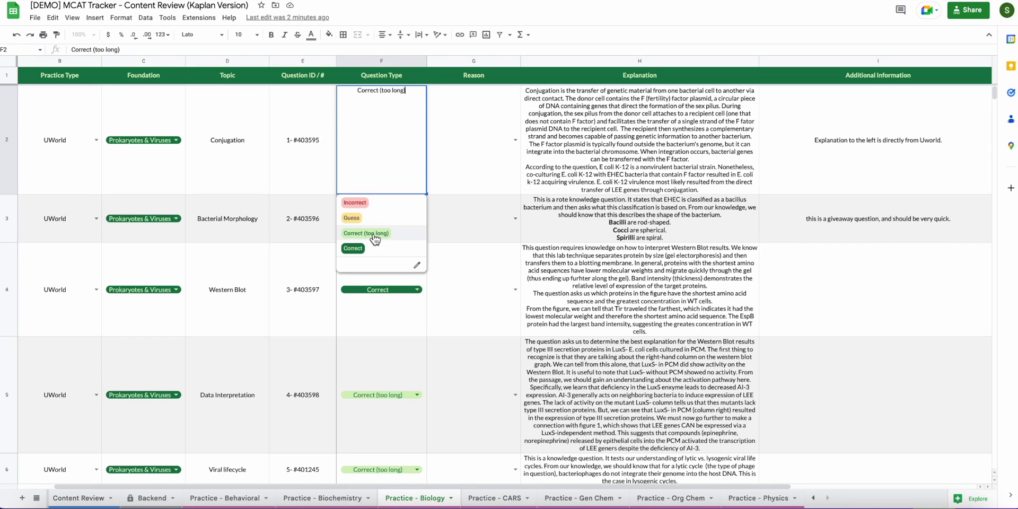
{"action": "left_click", "coordinate": [456, 161]}
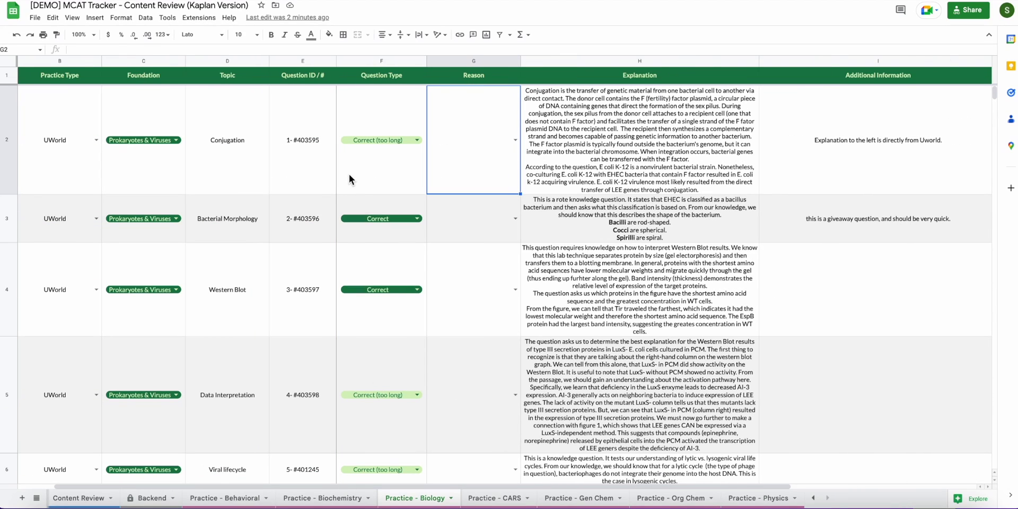
{"action": "double_click", "coordinate": [349, 174]}
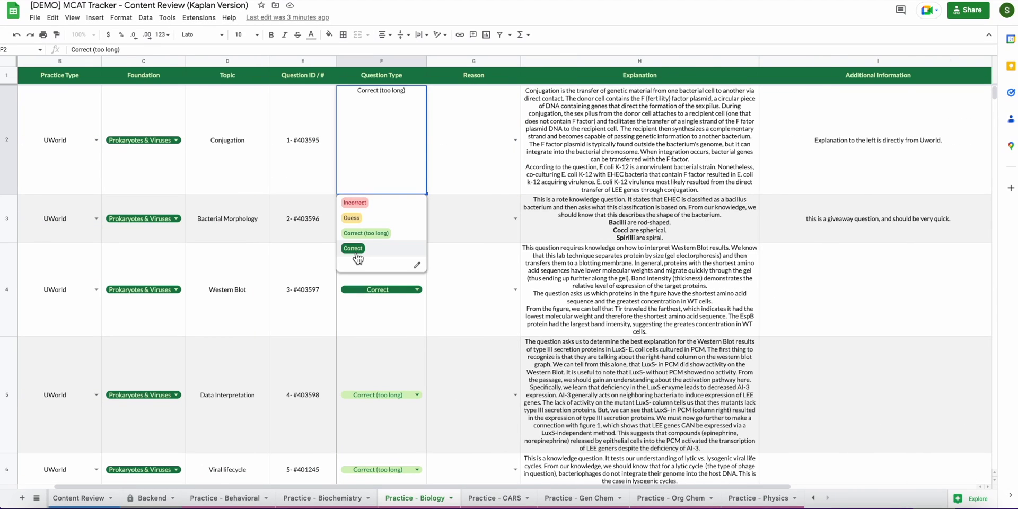
{"action": "left_click", "coordinate": [476, 143]}
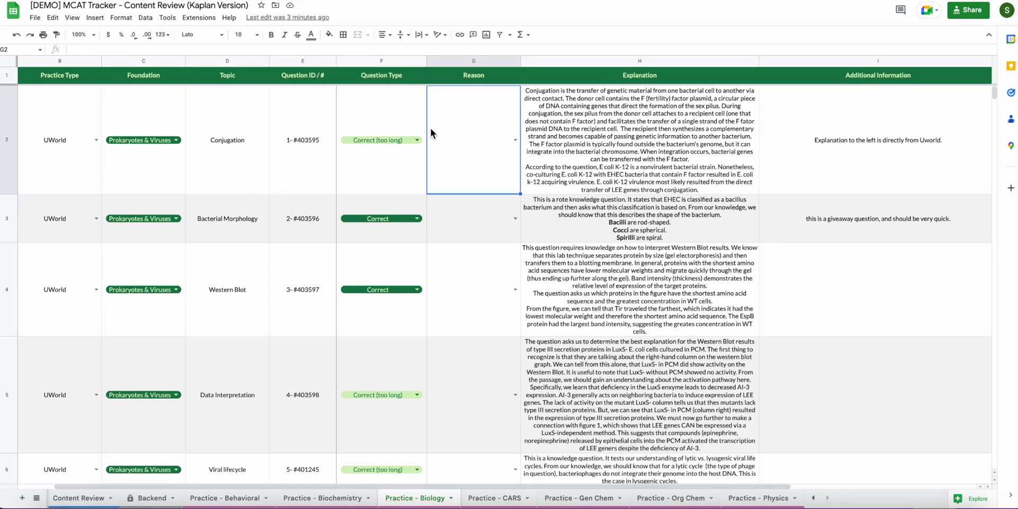
{"action": "left_click", "coordinate": [511, 138]}
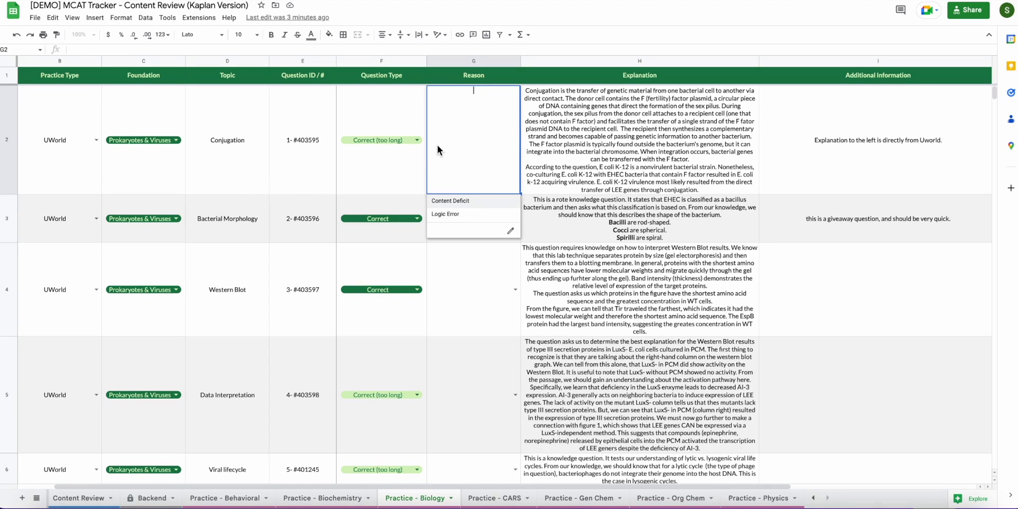
{"action": "left_click", "coordinate": [414, 166]}
{"action": "scroll", "coordinate": [409, 166], "scroll_direction": "down", "scroll_amount": 10}
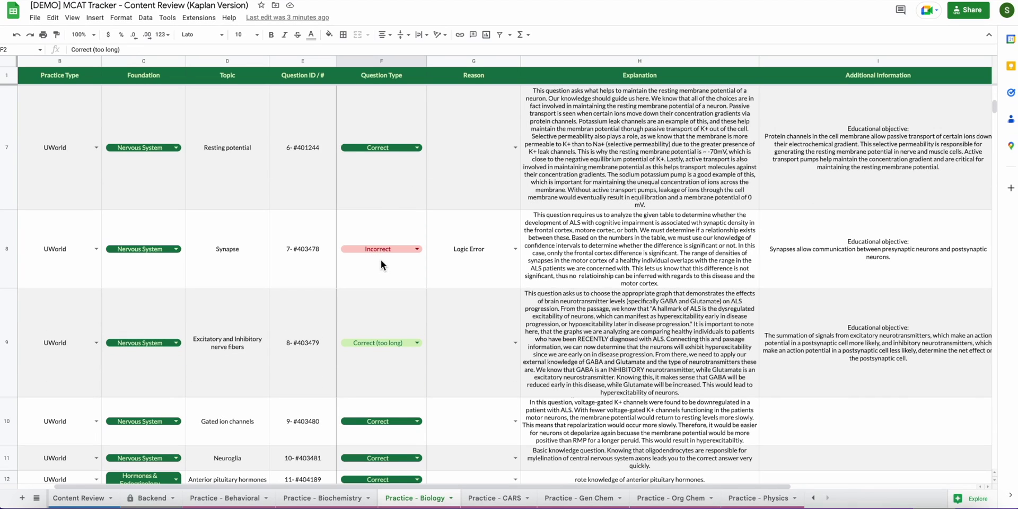
{"action": "left_click", "coordinate": [514, 249]}
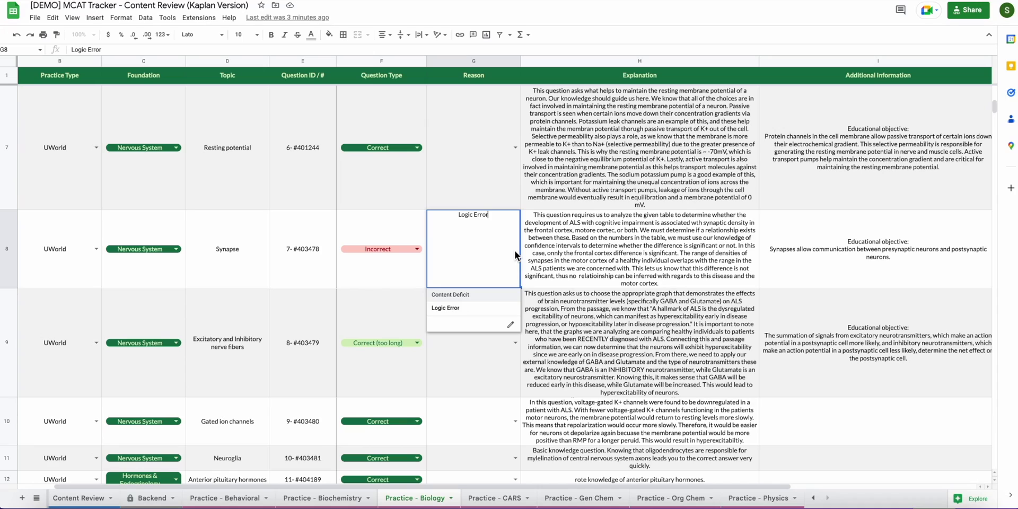
{"action": "left_click", "coordinate": [481, 158]}
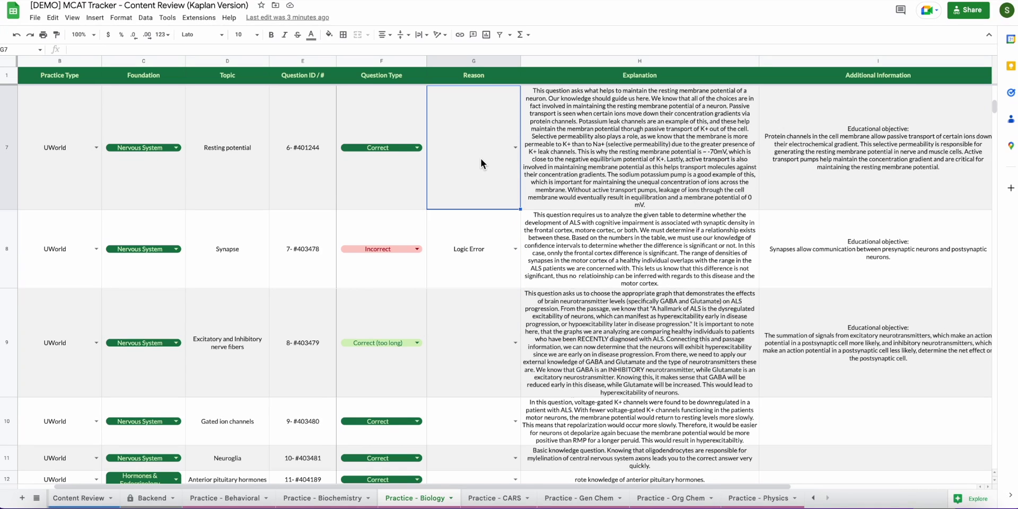
{"action": "scroll", "coordinate": [491, 226], "scroll_direction": "right", "scroll_amount": 2}
{"action": "scroll", "coordinate": [491, 225], "scroll_direction": "up", "scroll_amount": 1}
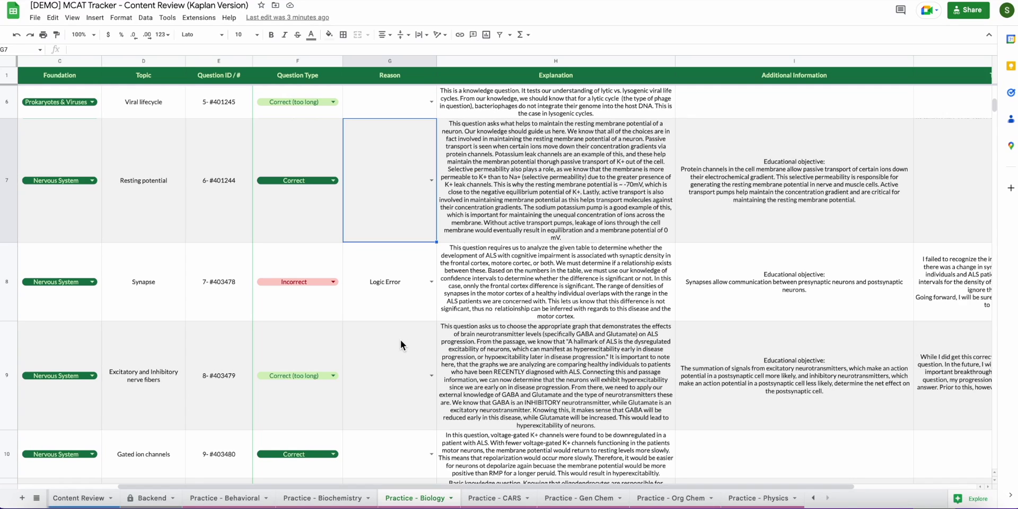
{"action": "scroll", "coordinate": [399, 339], "scroll_direction": "up", "scroll_amount": 3}
{"action": "scroll", "coordinate": [399, 339], "scroll_direction": "down", "scroll_amount": 5}
{"action": "scroll", "coordinate": [400, 339], "scroll_direction": "up", "scroll_amount": 5}
{"action": "scroll", "coordinate": [399, 339], "scroll_direction": "left", "scroll_amount": 1}
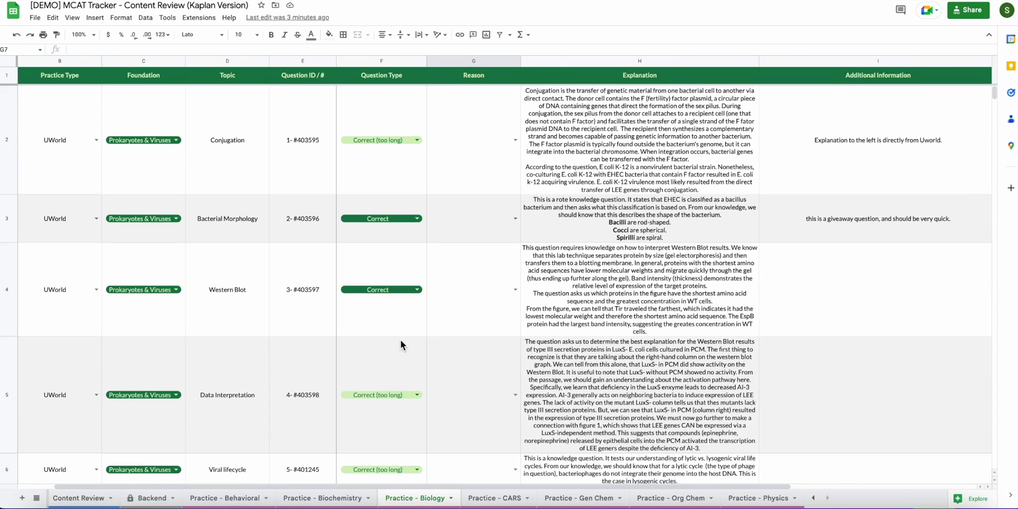
{"action": "scroll", "coordinate": [530, 159], "scroll_direction": "right", "scroll_amount": 1}
{"action": "left_click", "coordinate": [571, 123]}
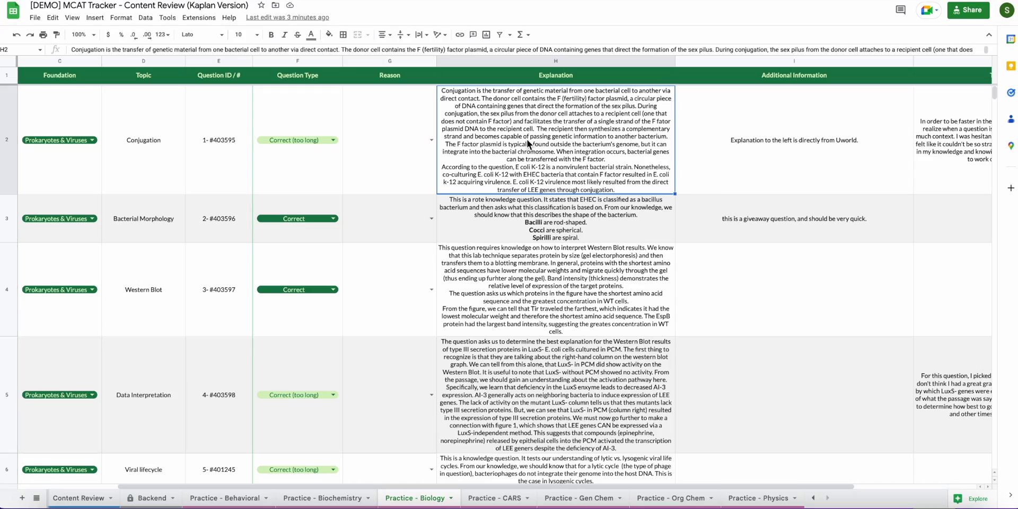
{"action": "key", "text": "Right"}
{"action": "key", "text": "Right"}
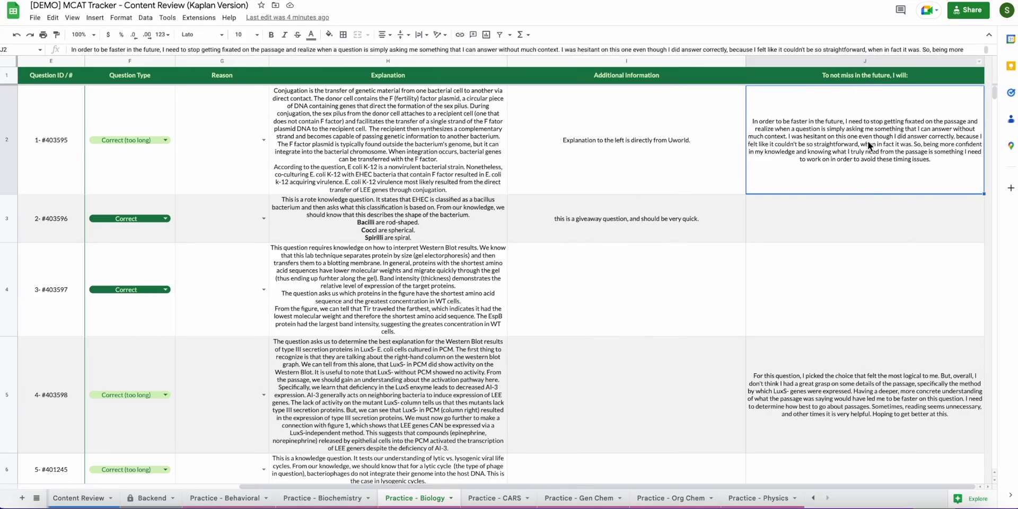
{"action": "scroll", "coordinate": [837, 316], "scroll_direction": "left", "scroll_amount": 5}
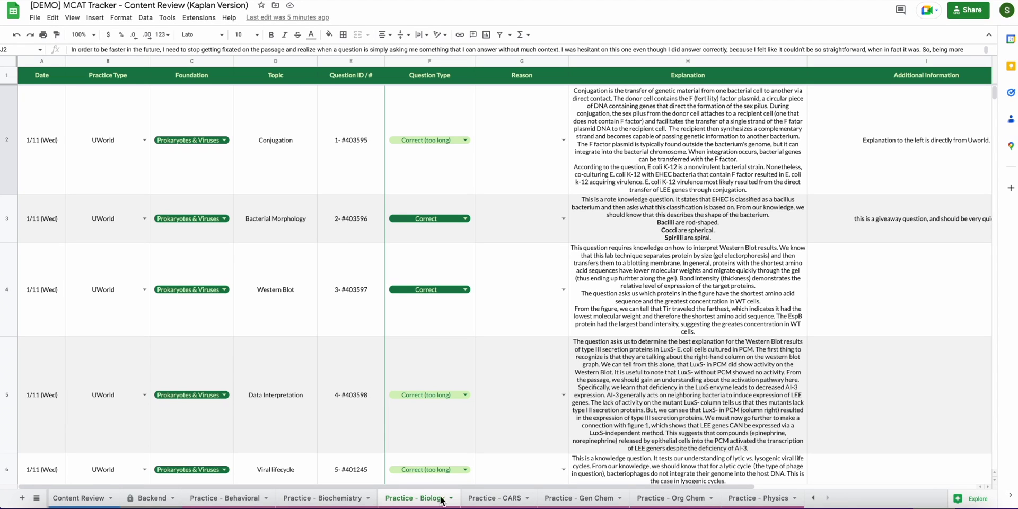
Step: Flip through the Practice - CARS, Gen Chem and Org Chem tabs, ending on Gen Chem
{"action": "left_click", "coordinate": [490, 499]}
{"action": "left_click", "coordinate": [579, 498]}
{"action": "left_click", "coordinate": [664, 498]}
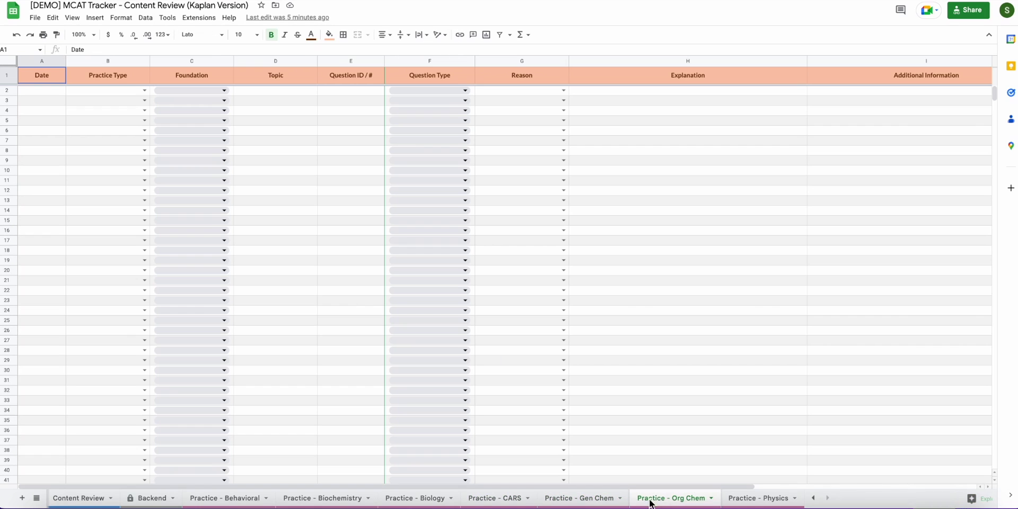
{"action": "left_click", "coordinate": [579, 498]}
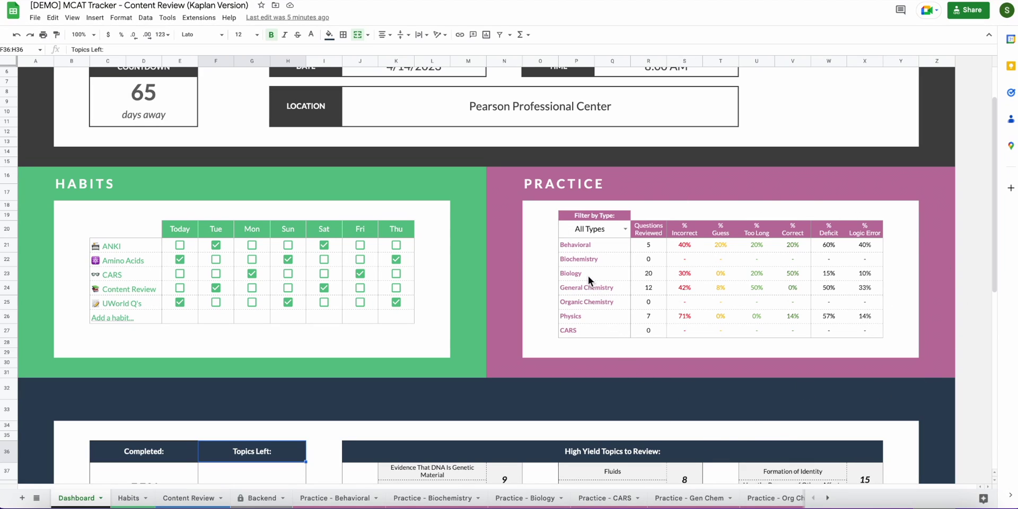
Step: Inspect the Dashboard Practice table's Behavioral row, showing Biology at 20 questions, 30% incorrect
{"action": "mouse_move", "coordinate": [577, 275]}
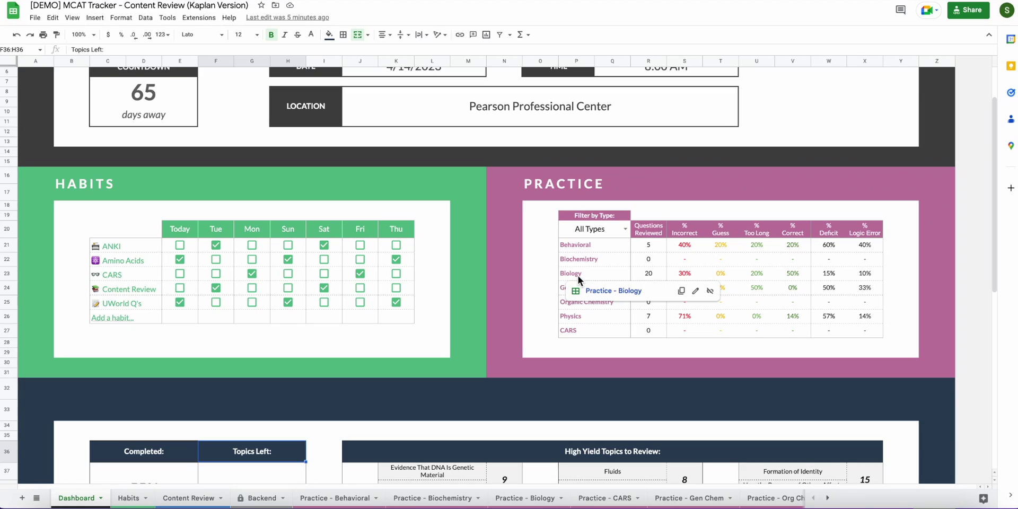
{"action": "left_click", "coordinate": [604, 244]}
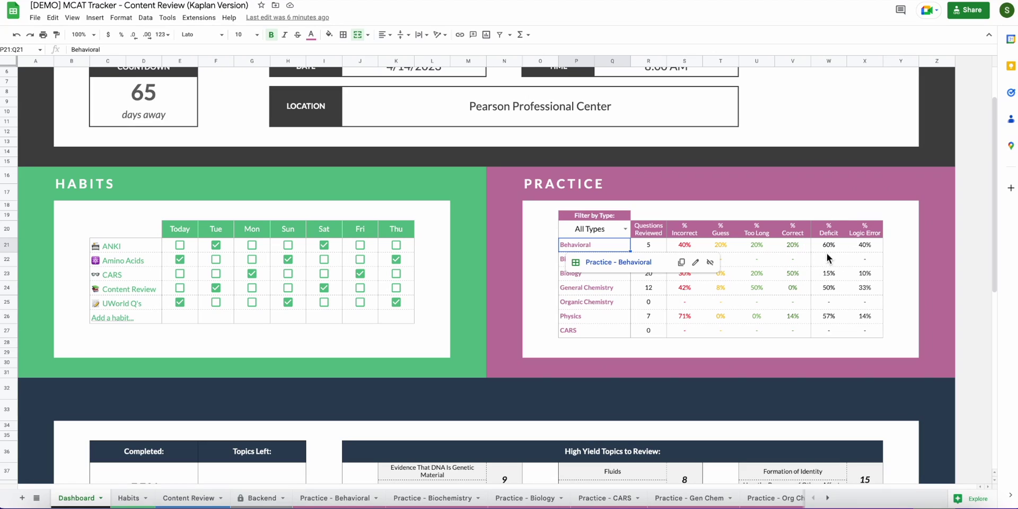
{"action": "left_click", "coordinate": [826, 214]}
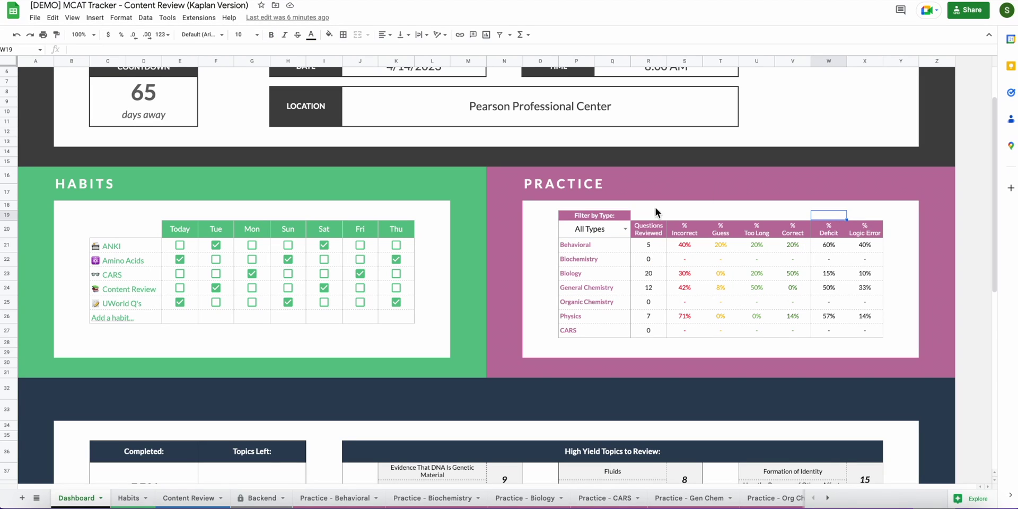
{"action": "mouse_move", "coordinate": [590, 251]}
{"action": "left_click", "coordinate": [690, 194]}
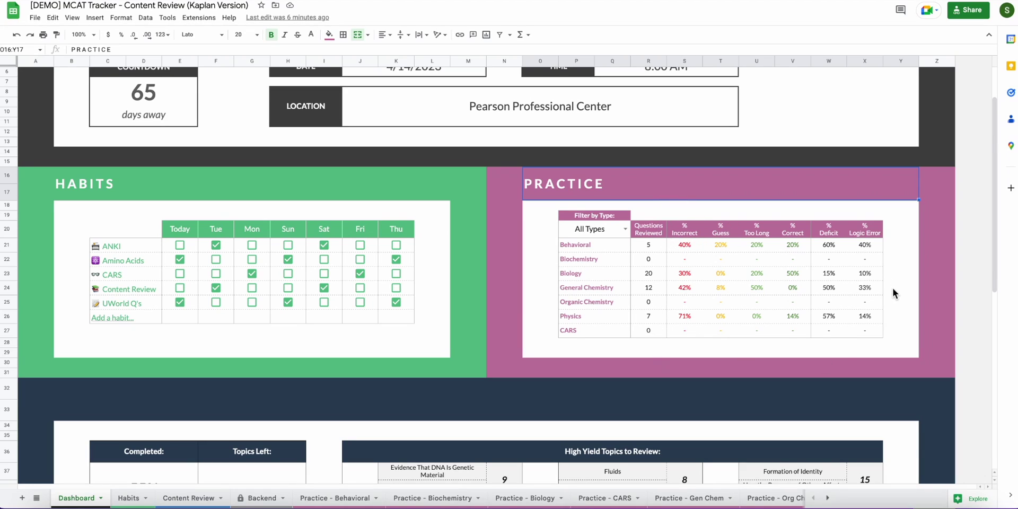
{"action": "scroll", "coordinate": [893, 289], "scroll_direction": "up", "scroll_amount": 3}
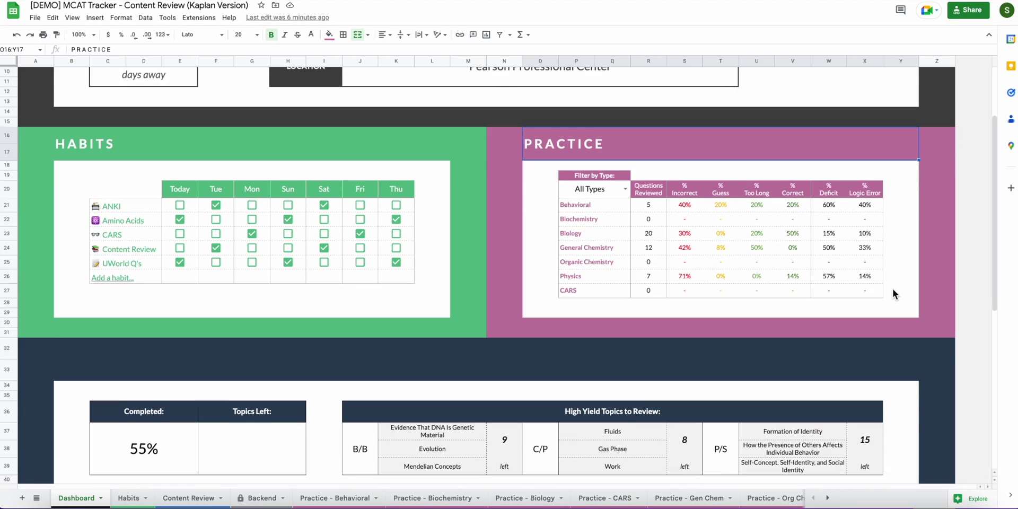